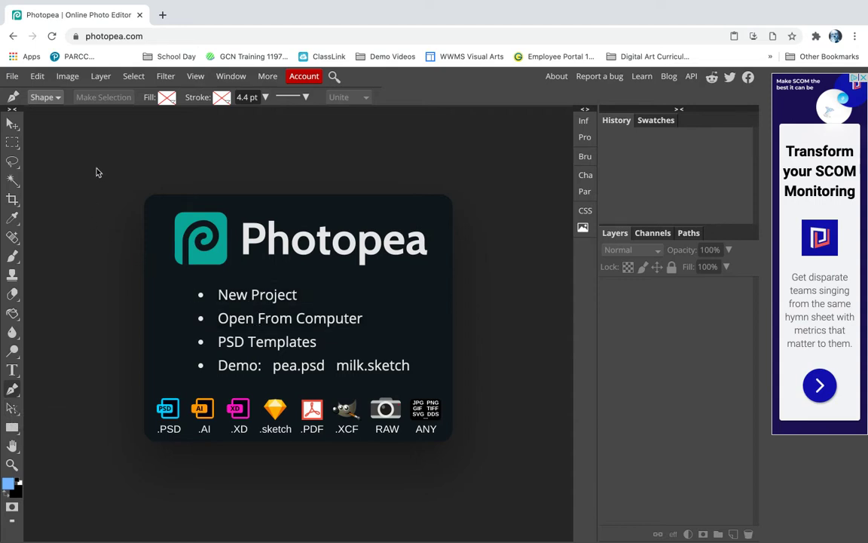
- Open the image Intro to Pen Tool.png from the computer's Downloads folder
click(291, 323)
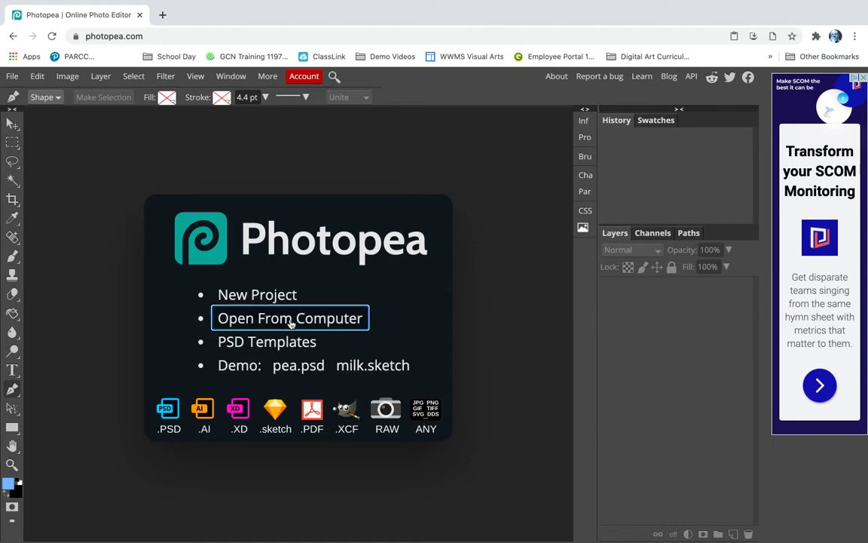
scroll(358, 135, down, 20)
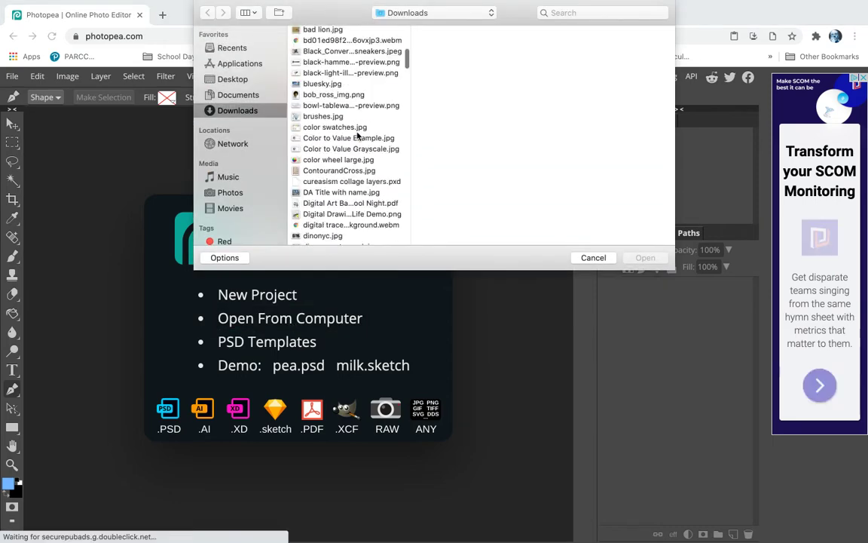
scroll(358, 135, down, 10)
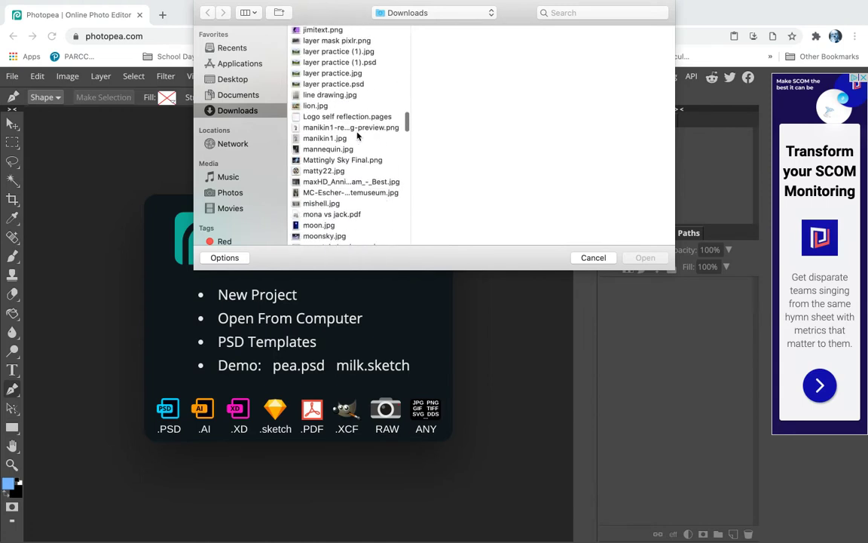
scroll(358, 136, up, 5)
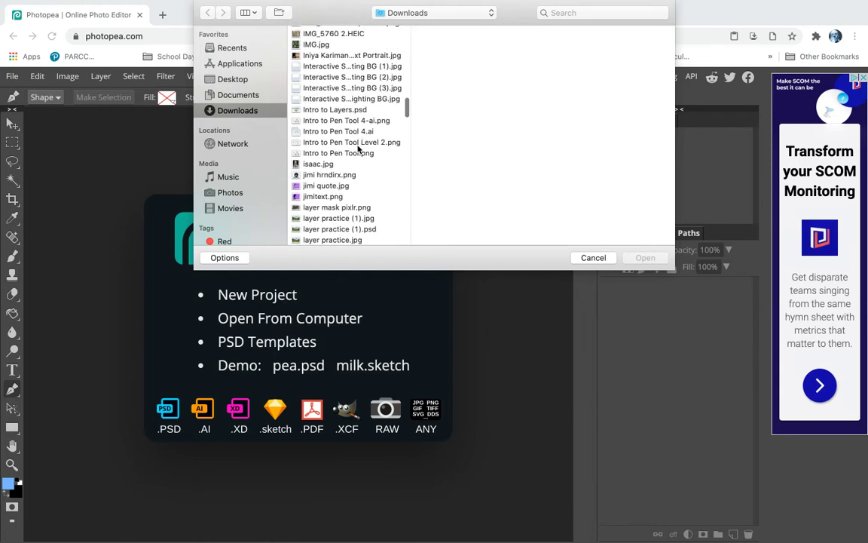
click(359, 154)
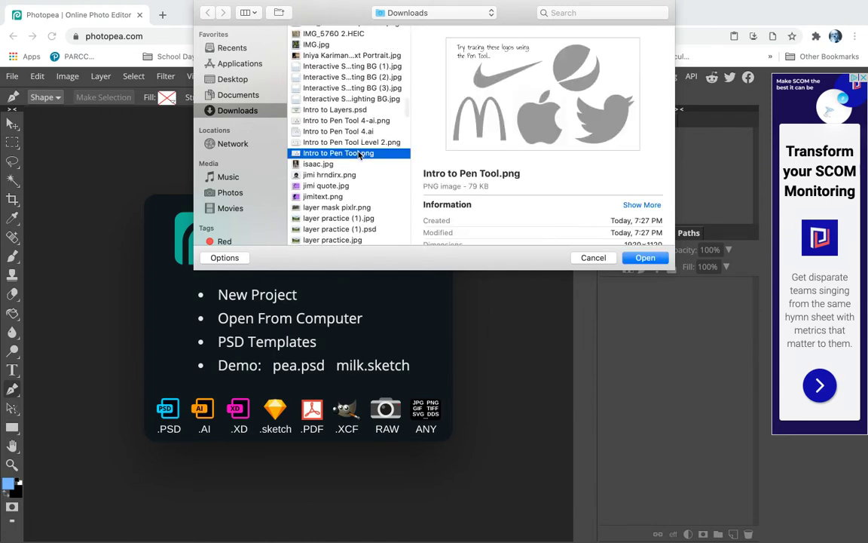
click(645, 258)
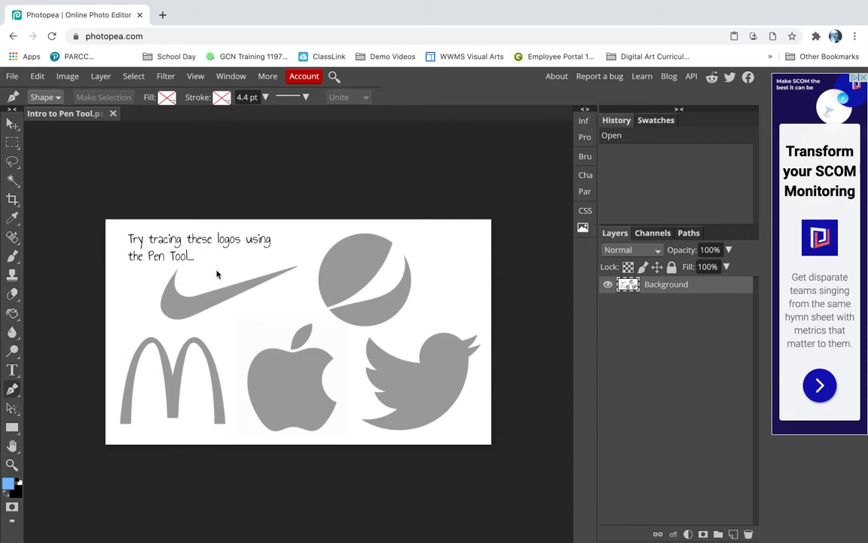
- Set up the Pen tool in Shape mode with the fill type set to none for tracing the Nike swoosh
scroll(217, 275, up, 5)
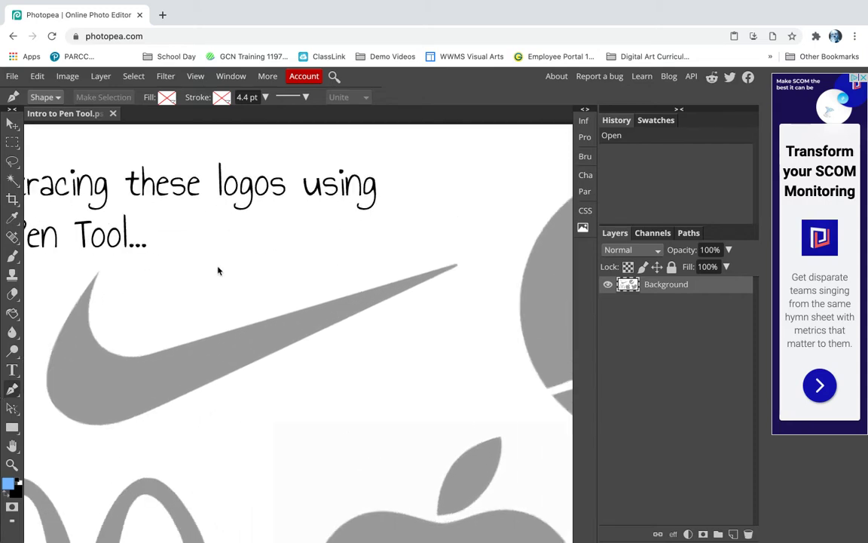
scroll(247, 292, left, 5)
scroll(246, 293, up, 1)
scroll(245, 293, right, 1)
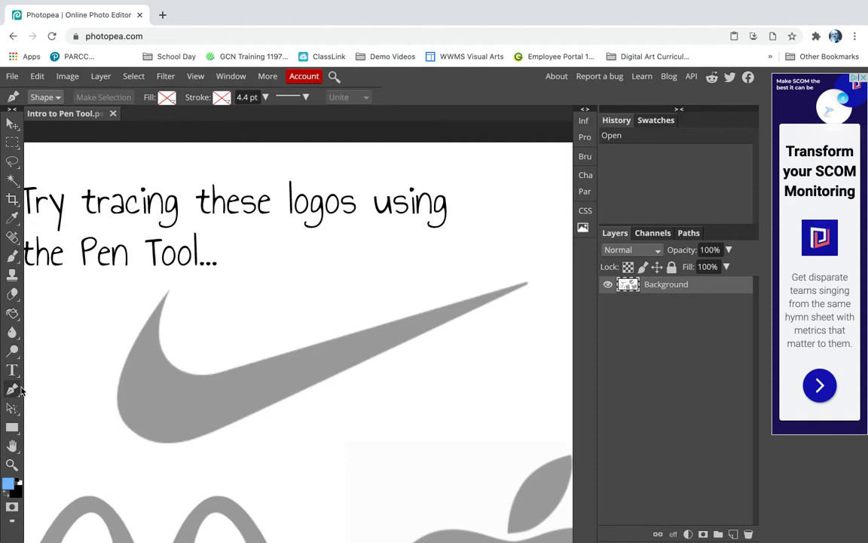
click(166, 99)
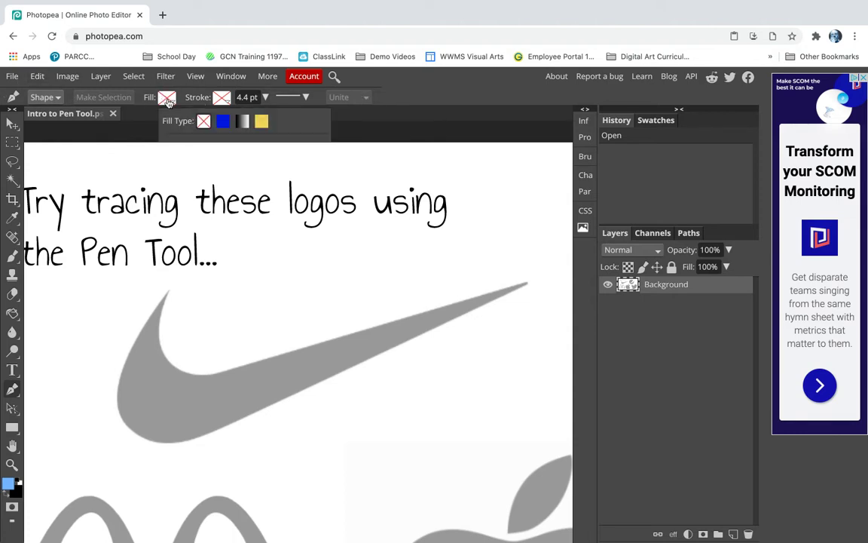
click(167, 99)
click(167, 99)
click(202, 119)
click(11, 389)
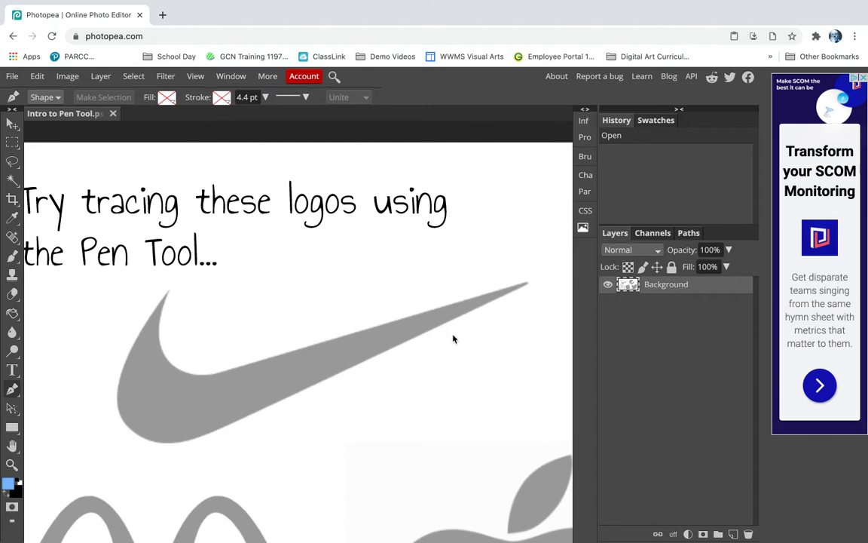
- Start a pen path at the swoosh's upper-left tip and trace its outer left curve with curved anchors to the bottom
click(169, 293)
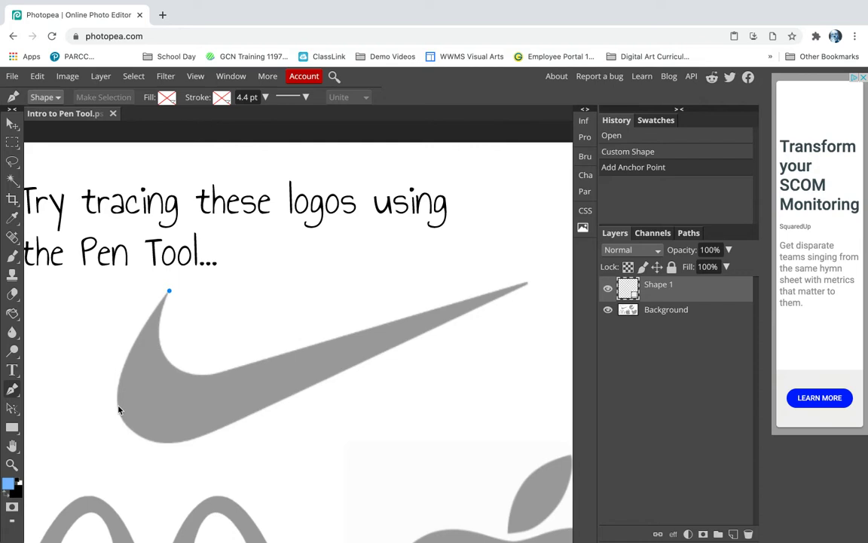
drag(118, 405, 127, 453)
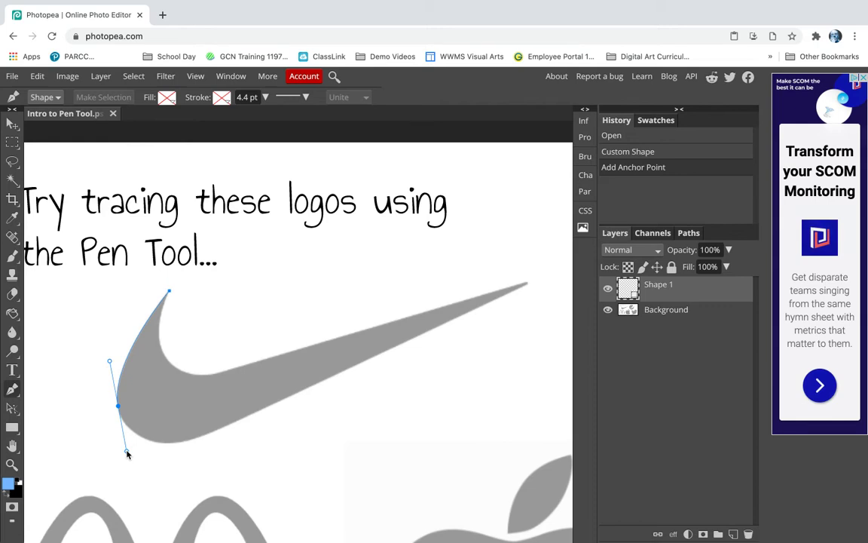
drag(128, 453, 127, 453)
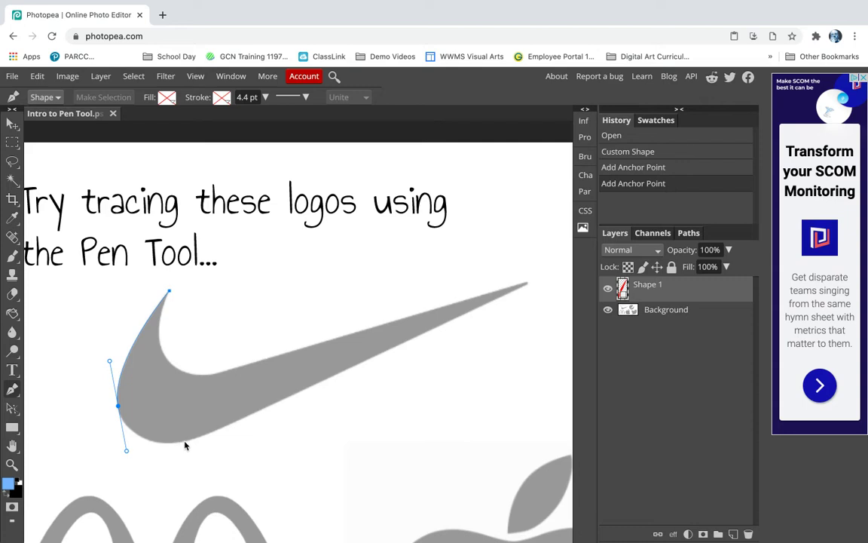
drag(184, 445, 196, 444)
mouse_move(196, 444)
mouse_down()
mouse_move(269, 421)
mouse_move(199, 443)
mouse_up()
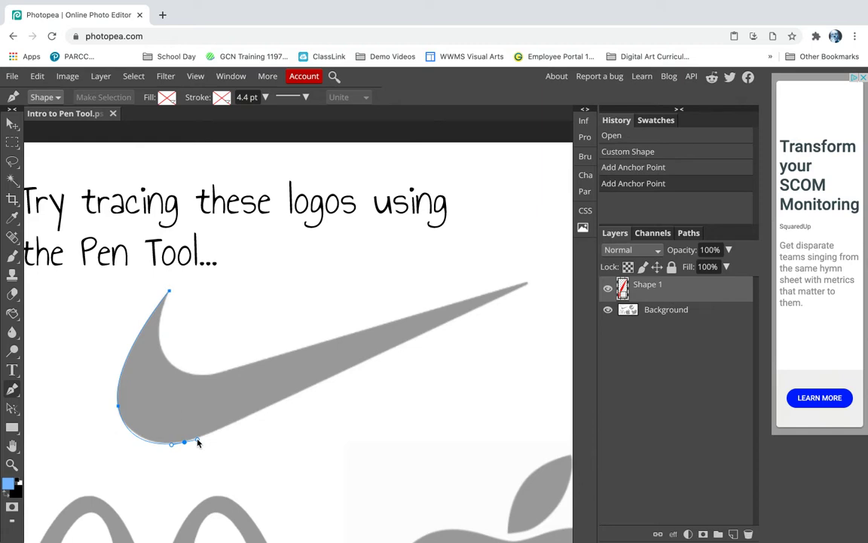
click(198, 443)
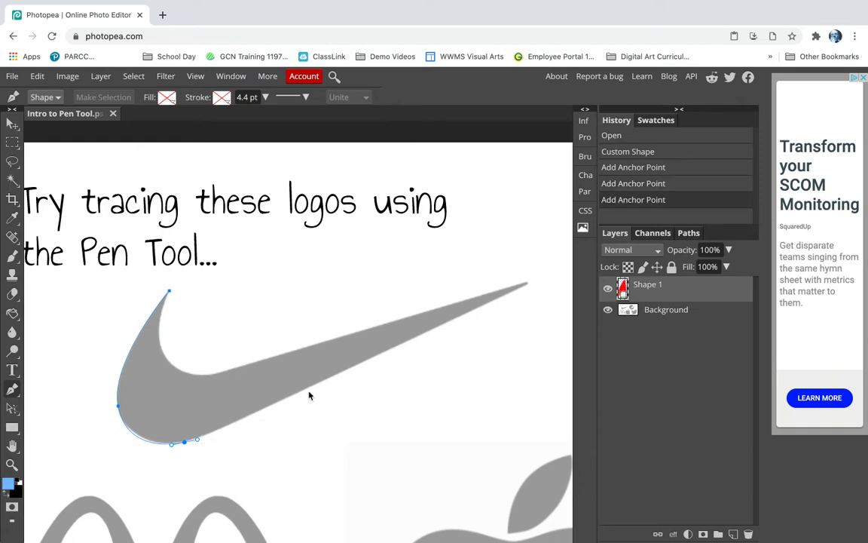
- Continue the path along the swoosh's lower edge, with a slightly curved mid-edge anchor and a corner anchor at the right tip
drag(317, 388, 322, 386)
drag(323, 385, 323, 385)
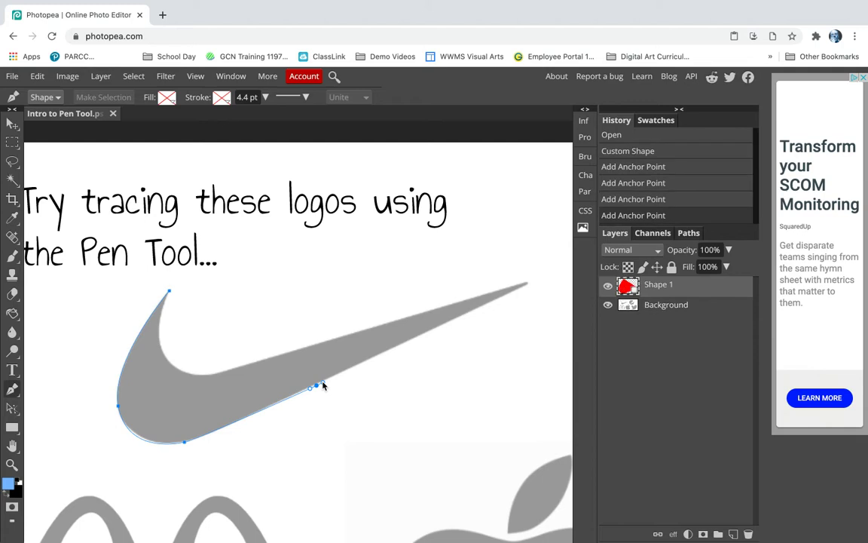
click(527, 284)
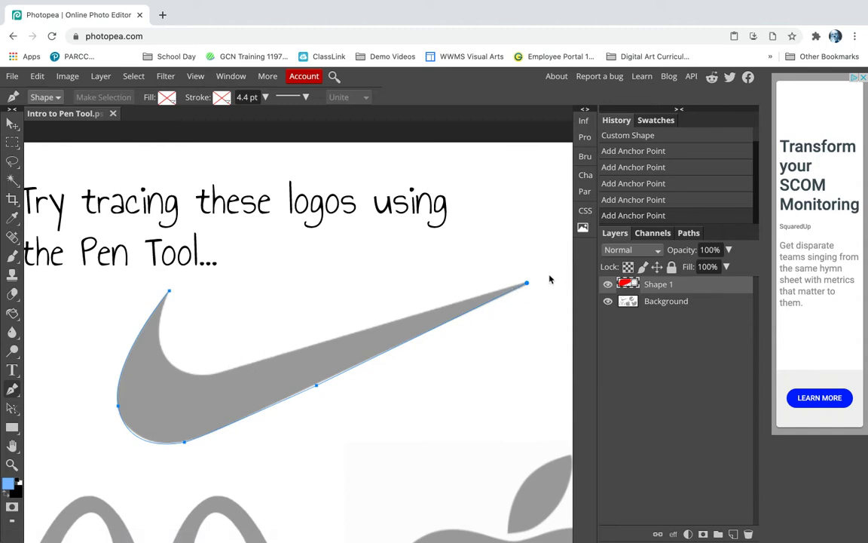
- Trace the swoosh's upper edge and inner curve back to the starting anchor to close the path
click(231, 371)
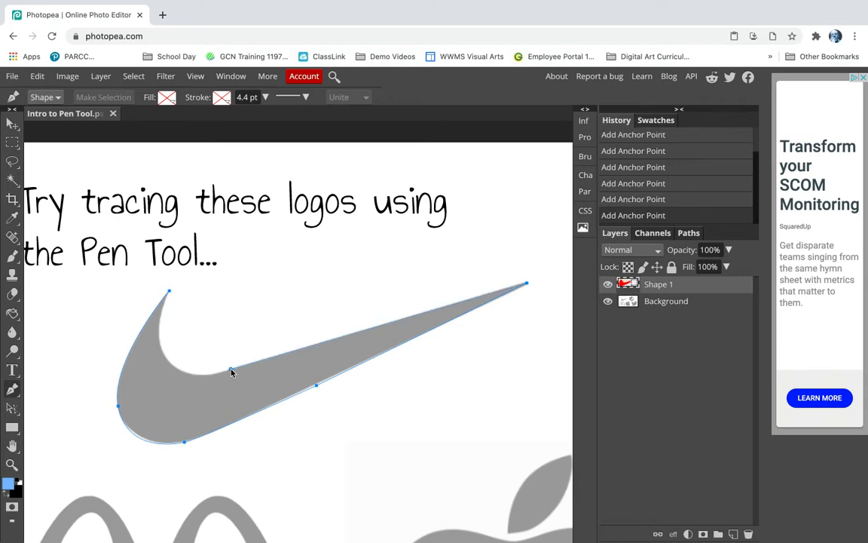
click(167, 365)
drag(167, 365, 140, 339)
drag(142, 337, 142, 337)
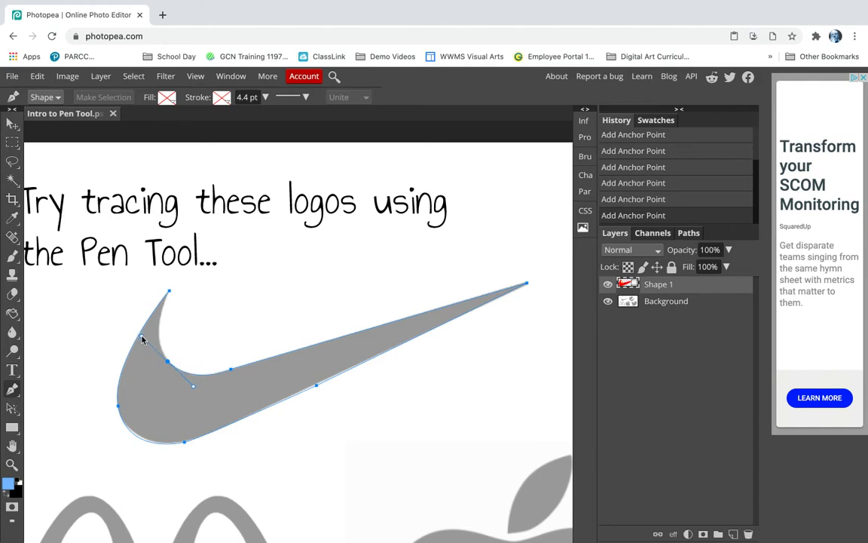
click(170, 293)
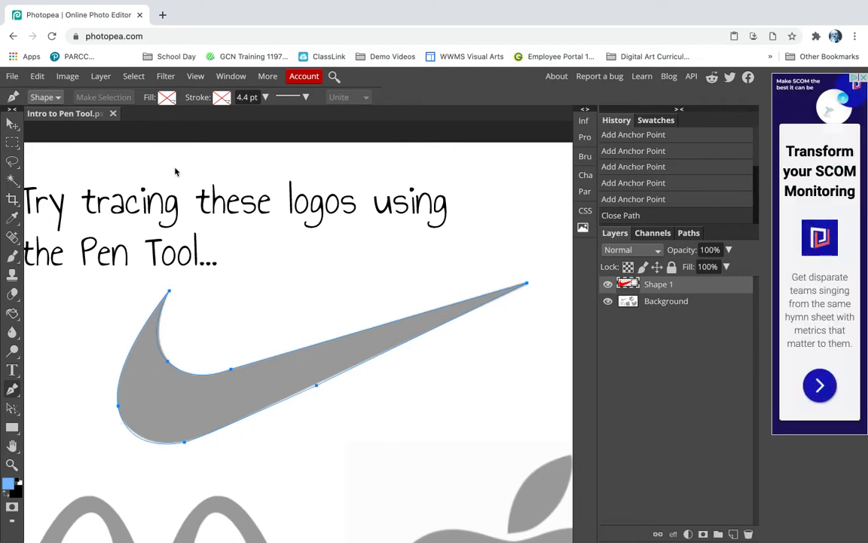
- Preview the traced swoosh with a solid blue and a solid black fill, and set the fill back to none
click(168, 100)
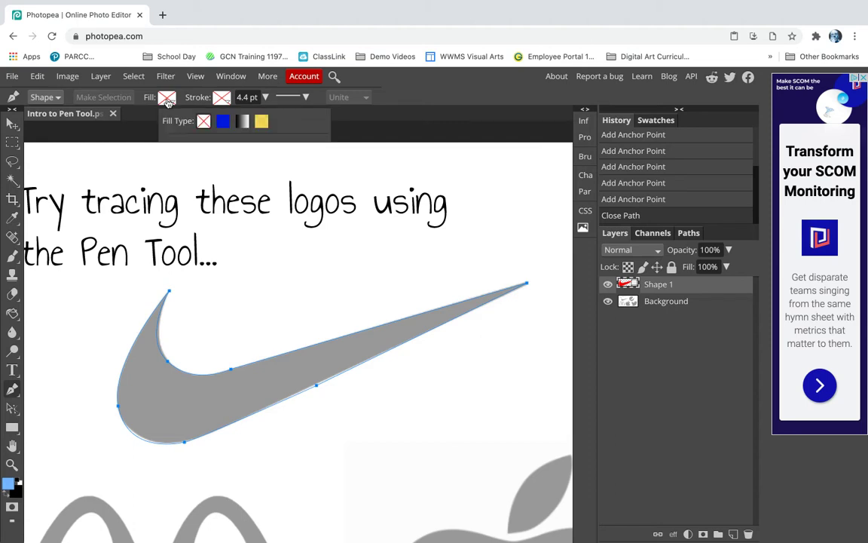
click(222, 122)
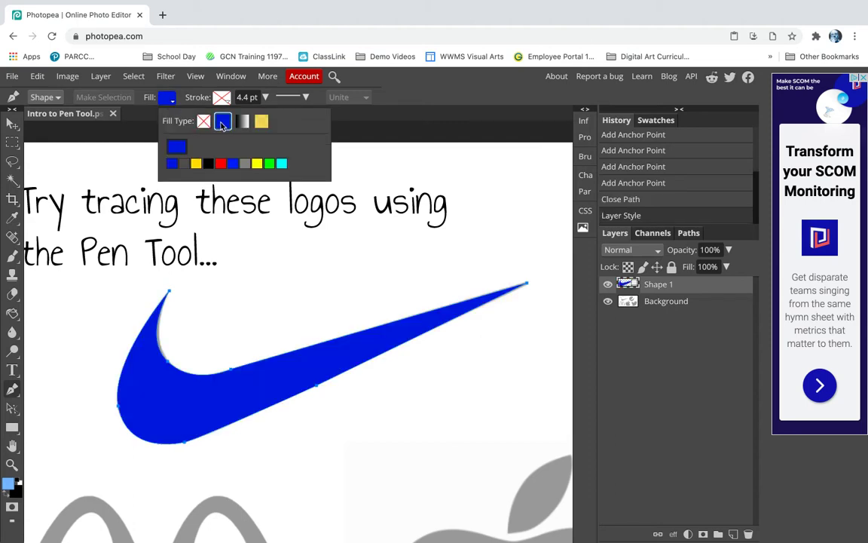
click(208, 163)
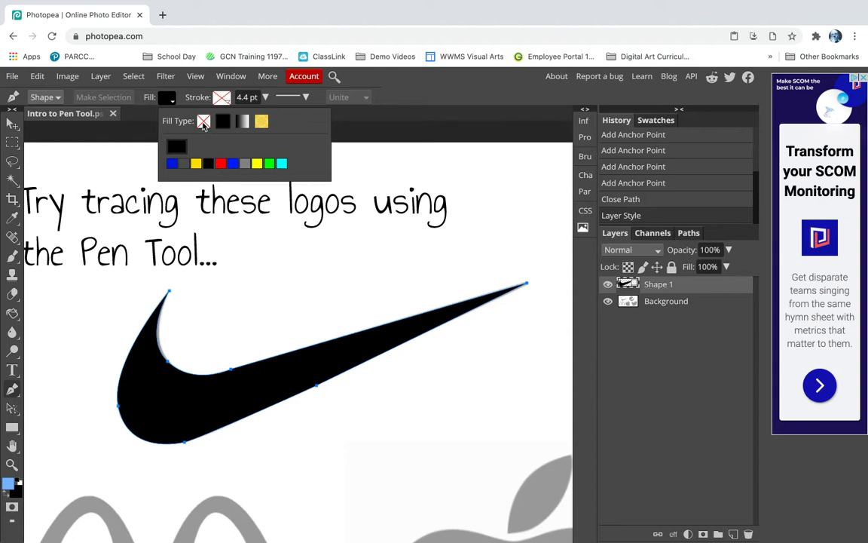
click(202, 122)
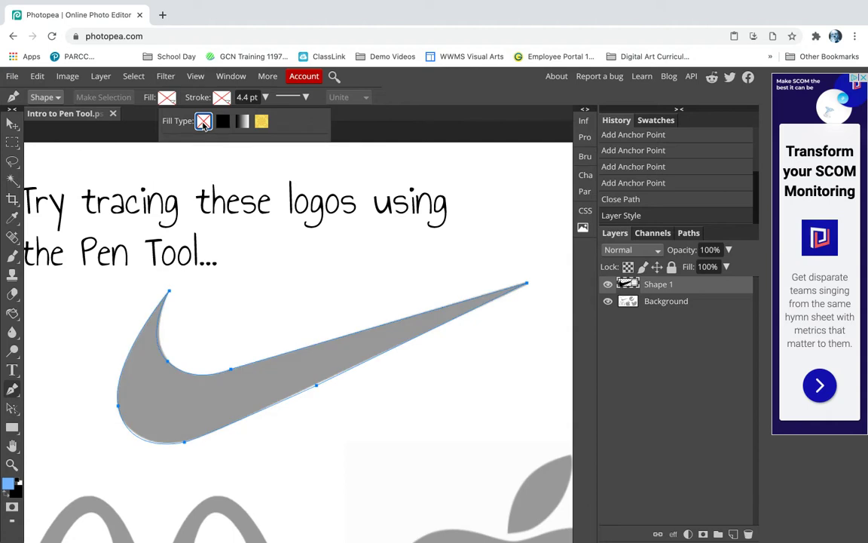
- Adjust the inner curve's anchor and its direction handle with the direct selection tool to match the swoosh's edge
click(12, 409)
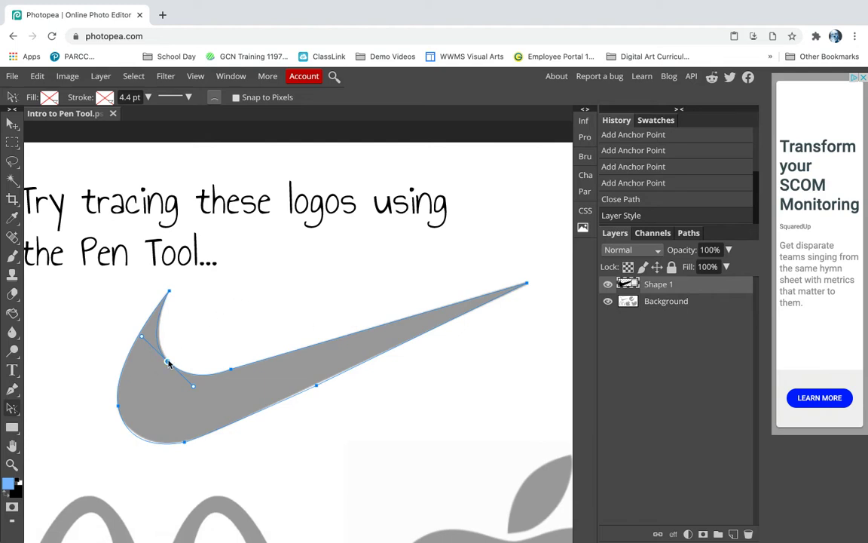
drag(169, 363, 191, 387)
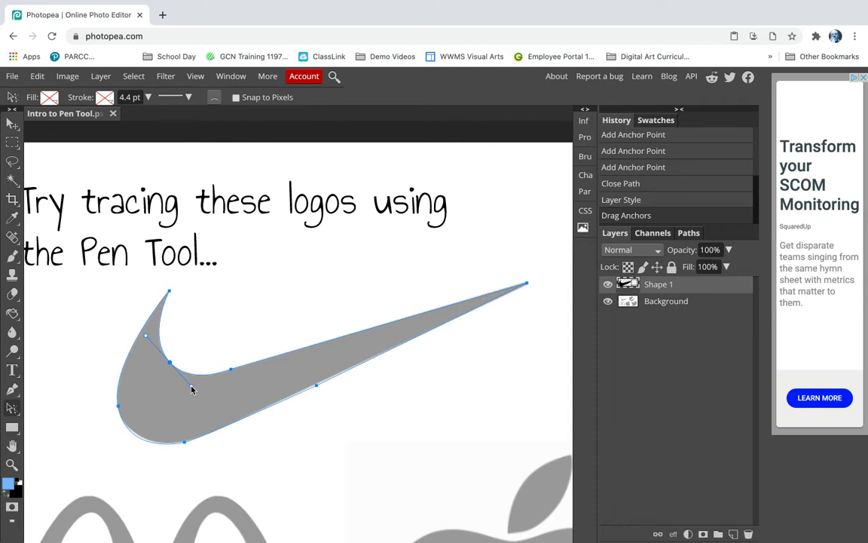
drag(191, 387, 192, 388)
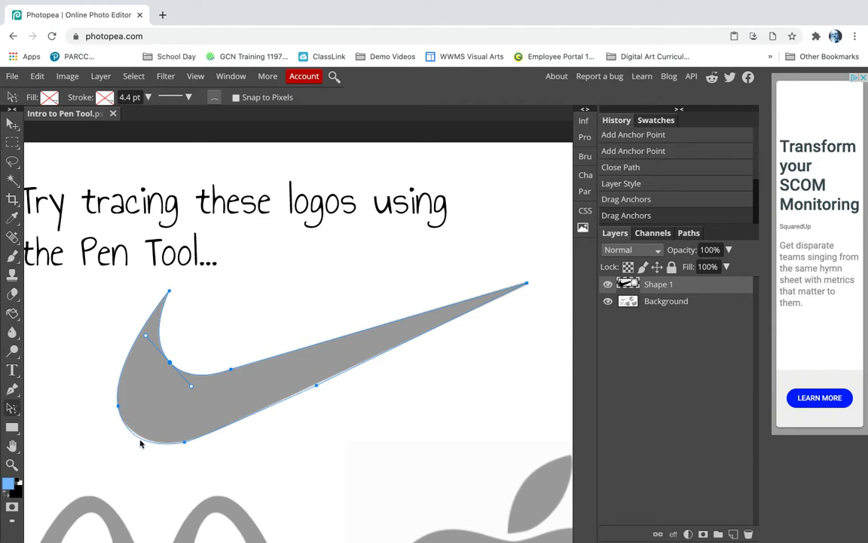
- Reposition the bottom anchor with its handle and the anchor midway along the lower edge to fit the swoosh outline
click(184, 443)
drag(185, 445, 205, 438)
click(207, 438)
click(316, 386)
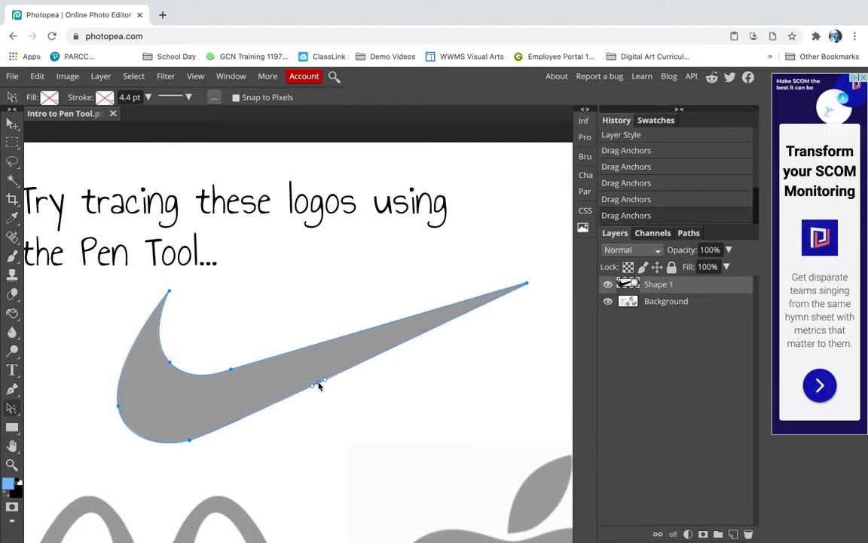
drag(318, 385, 320, 383)
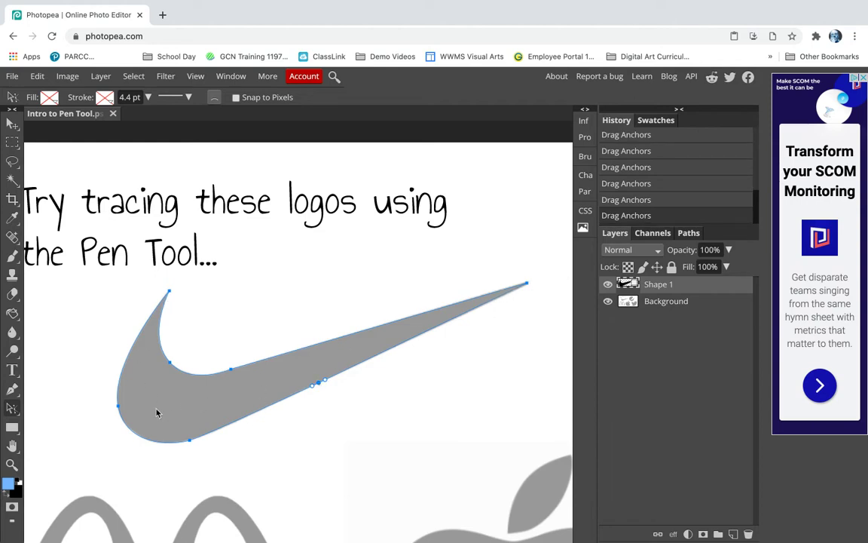
- Fill the swoosh shape with solid black, and switch to the Move tool with the Background layer selected
click(349, 307)
click(50, 99)
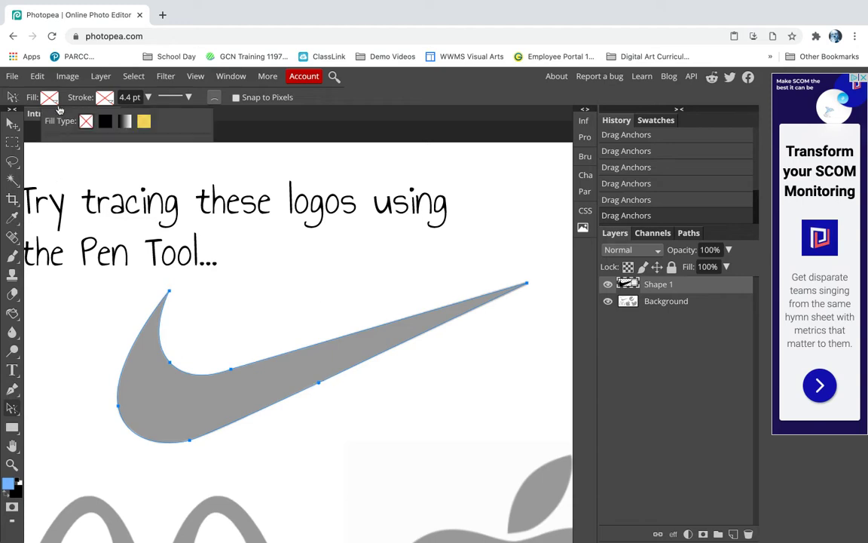
click(105, 125)
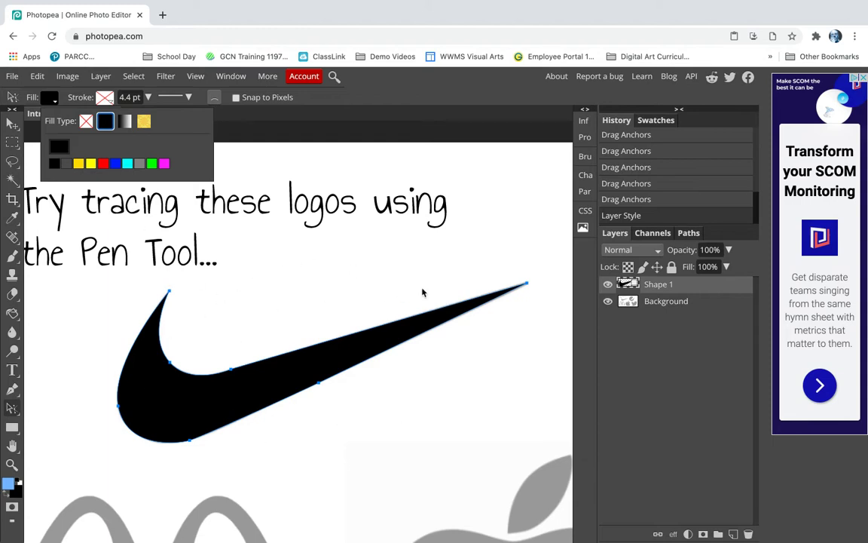
click(12, 124)
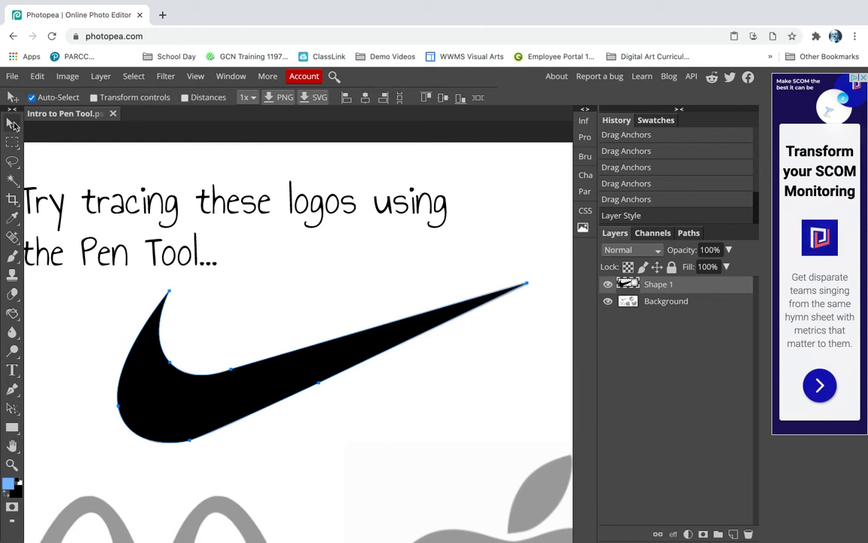
click(79, 322)
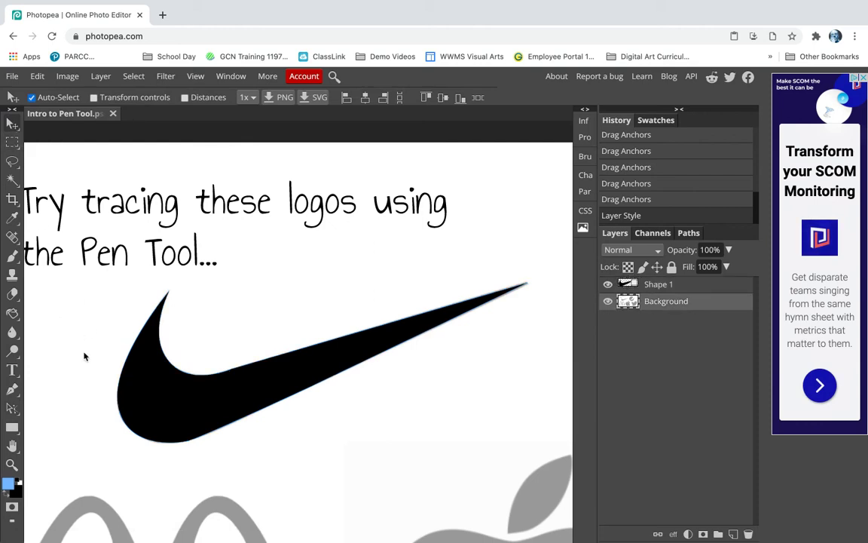
scroll(381, 403, down, 5)
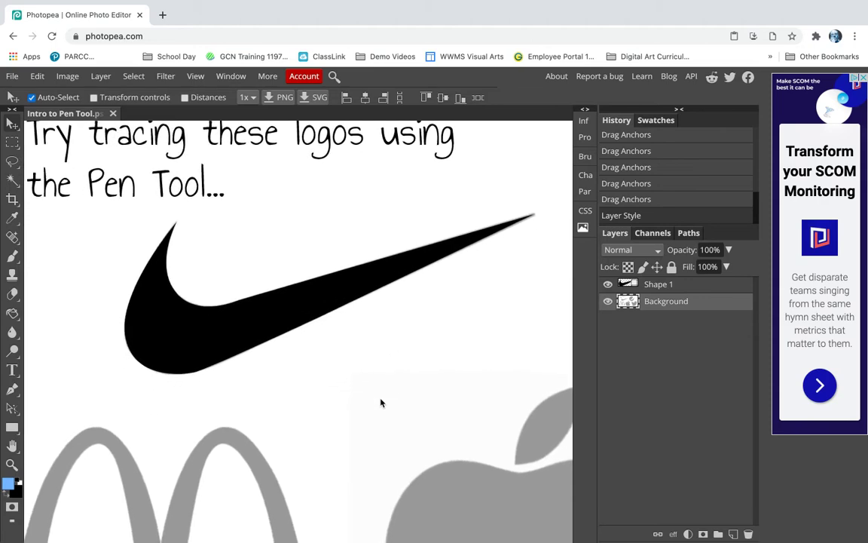
scroll(381, 404, up, 5)
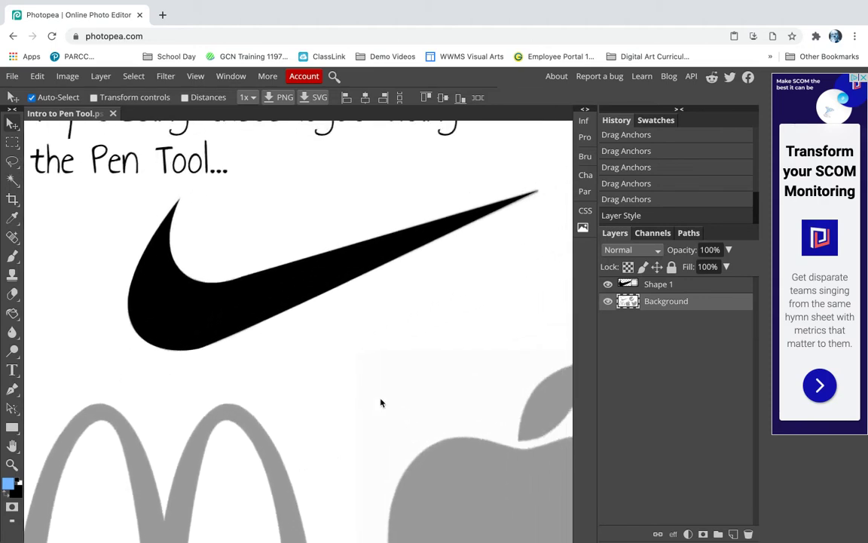
- Select the Shape 1 layer and nudge the black swoosh slightly to line up with the logo beneath it
scroll(379, 403, left, 1)
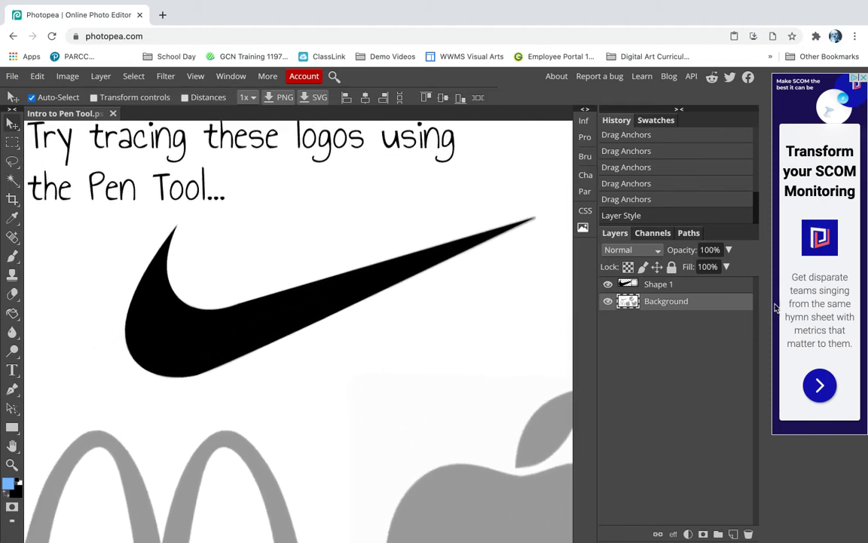
click(694, 287)
mouse_move(186, 338)
mouse_down()
mouse_move(238, 369)
mouse_move(173, 350)
mouse_move(134, 355)
mouse_move(197, 333)
mouse_move(187, 338)
mouse_up()
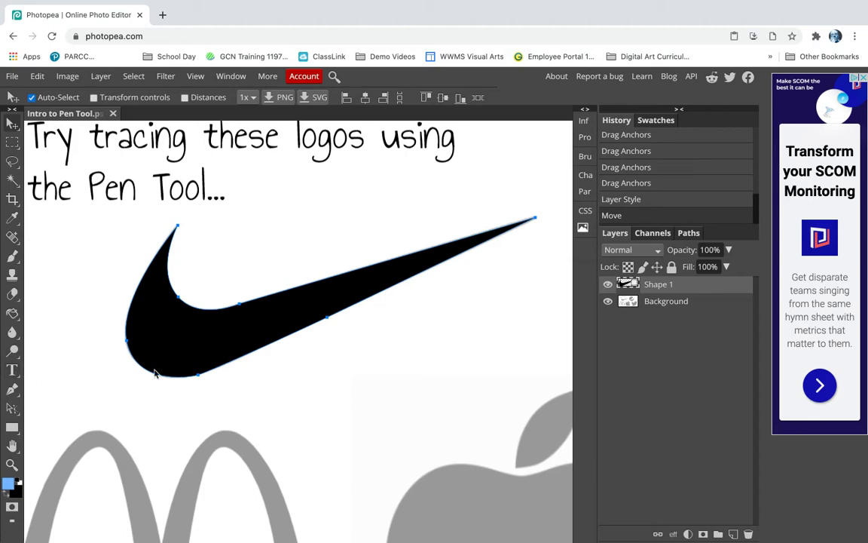
- Look over the McDonald's, Apple and Pepsi logos in the practice image to choose the next one to trace
scroll(274, 399, down, 1)
scroll(274, 401, down, 5)
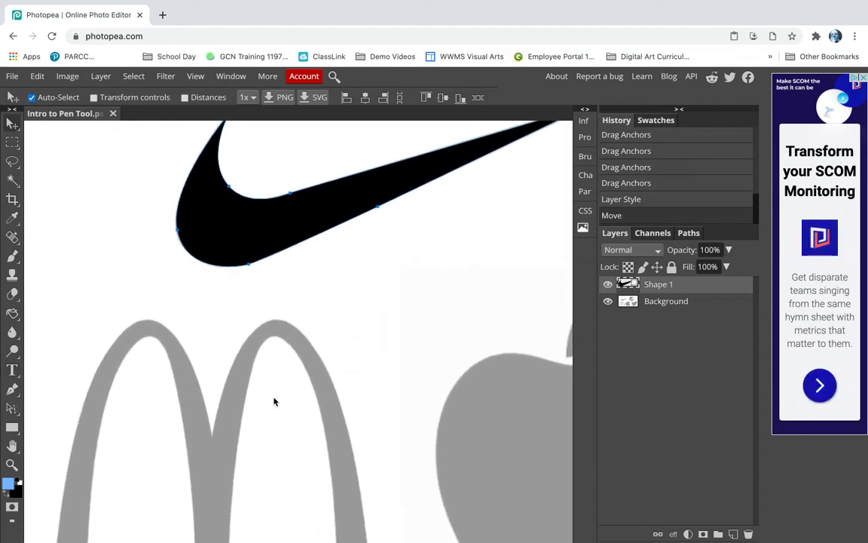
scroll(273, 401, left, 3)
scroll(275, 401, right, 8)
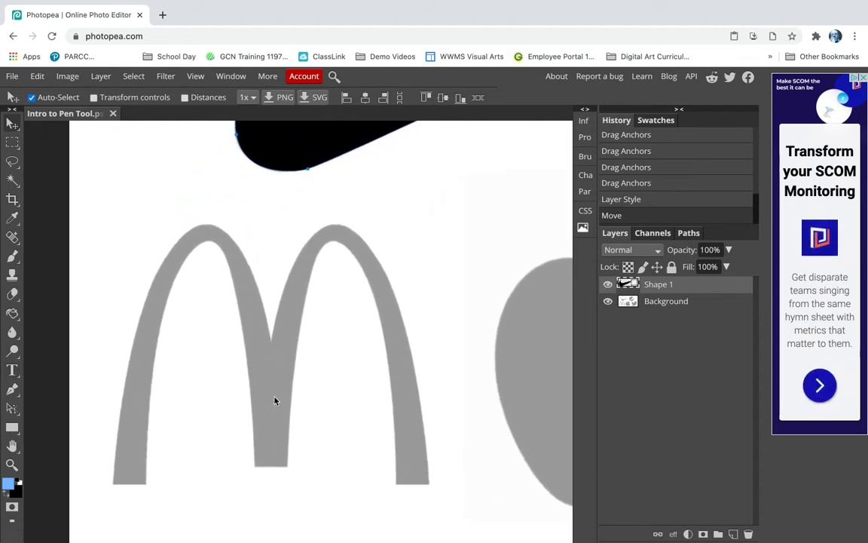
scroll(275, 401, up, 4)
scroll(275, 401, right, 5)
scroll(275, 401, up, 3)
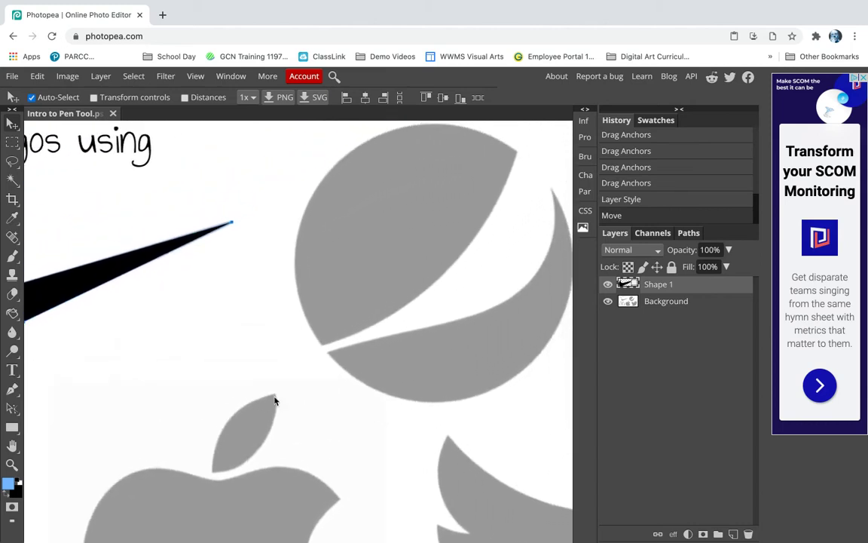
scroll(275, 401, right, 2)
scroll(276, 401, down, 1)
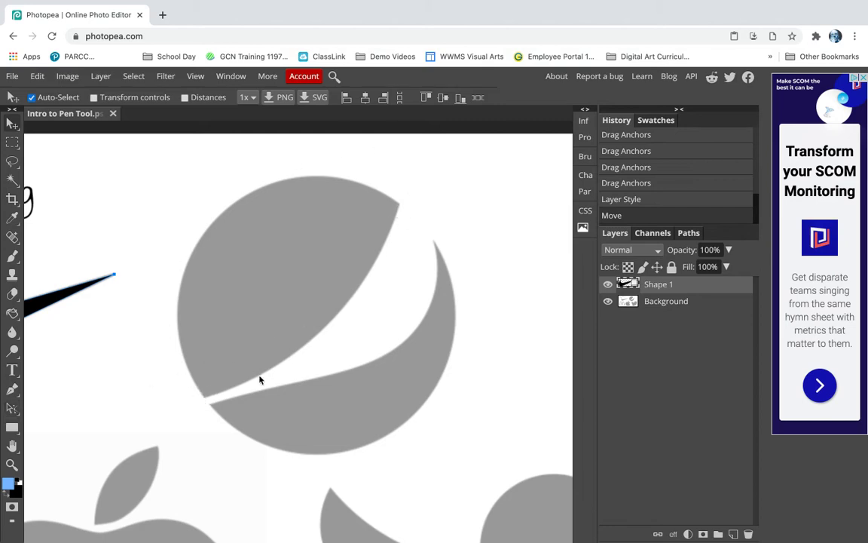
- Try setting the fill to none while the swoosh layer is selected, and restore the swoosh's solid black fill
click(11, 389)
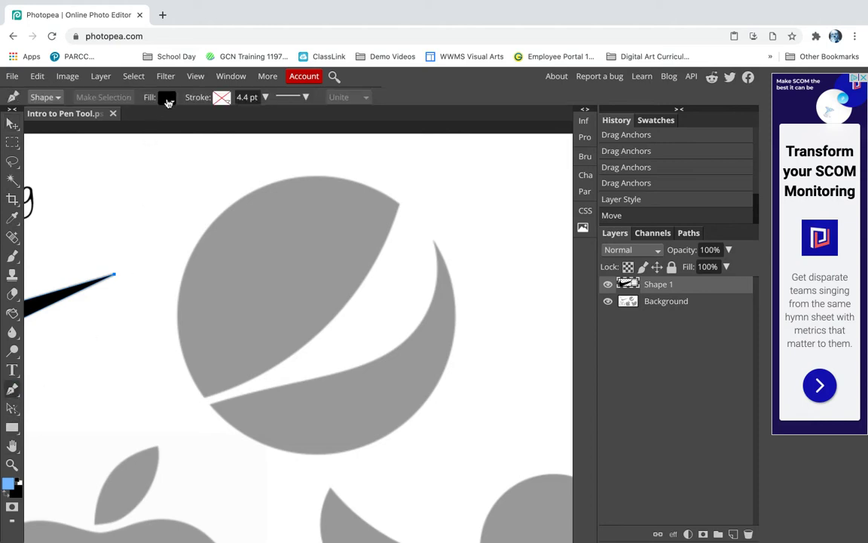
click(167, 99)
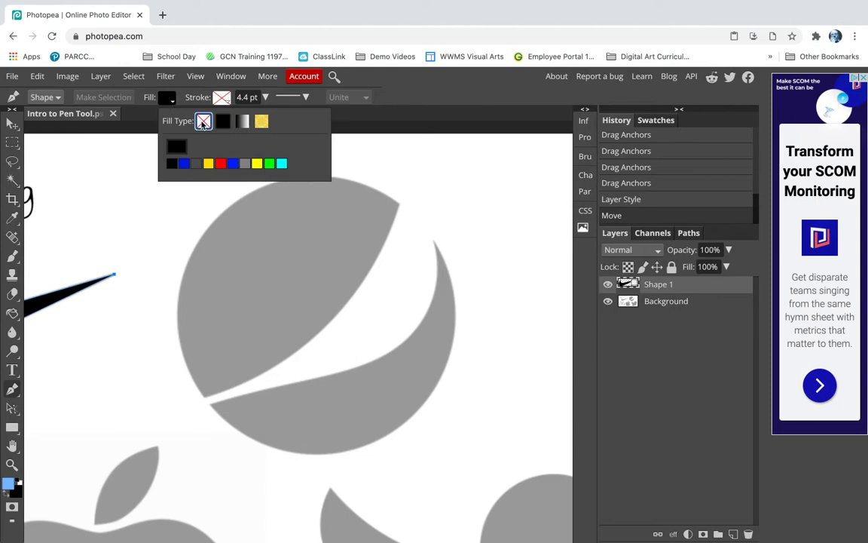
click(203, 121)
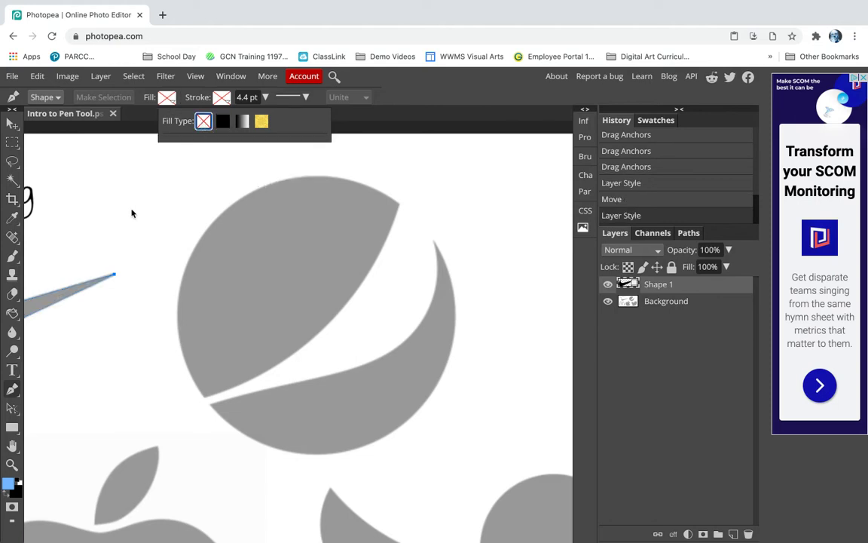
scroll(90, 351, up, 5)
scroll(113, 351, down, 3)
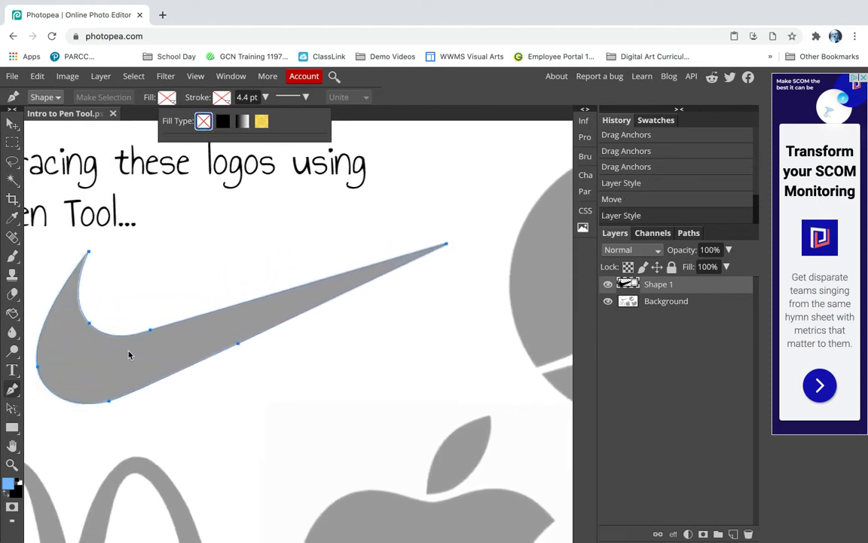
click(222, 121)
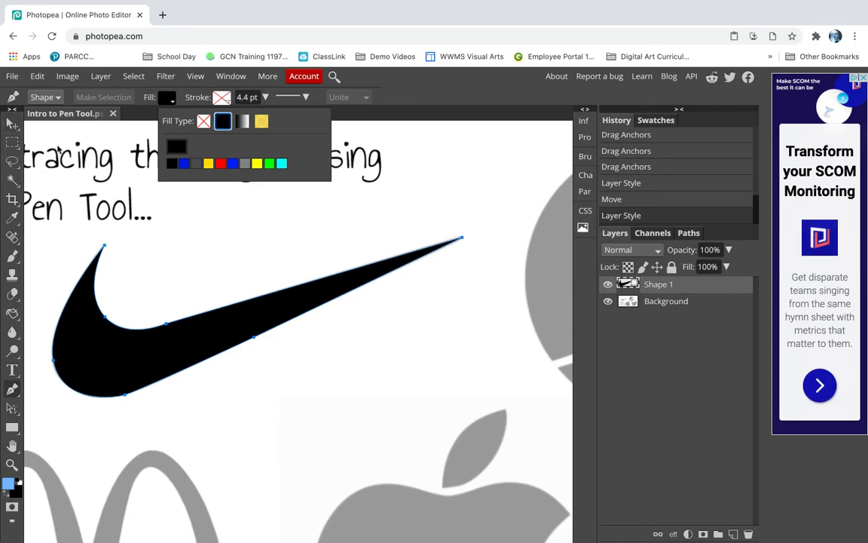
- Deselect the swoosh by selecting the Background layer on the canvas with the Move tool
click(13, 125)
click(456, 314)
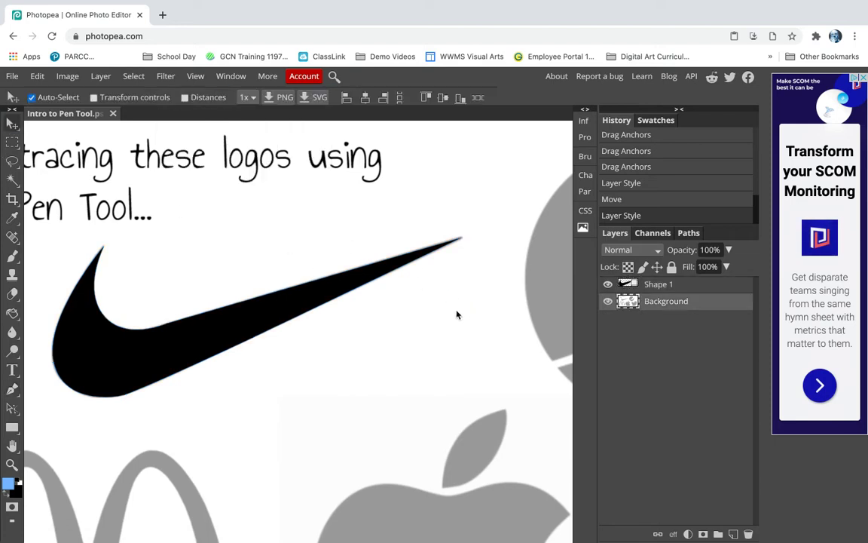
scroll(456, 315, right, 10)
scroll(456, 315, up, 2)
scroll(456, 314, right, 3)
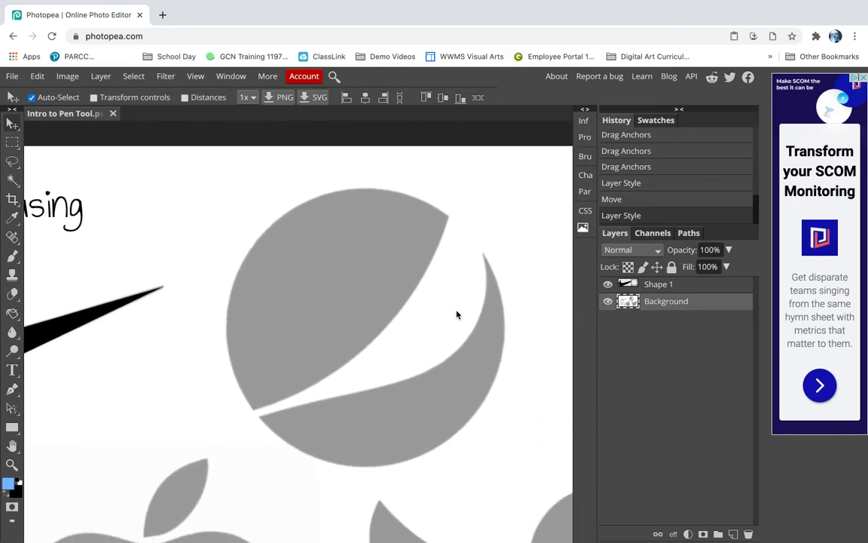
- Start a Pen tool path at the lower tip of the Pepsi logo's upper section, curve it up the outer edge, and set its fill to none
click(11, 389)
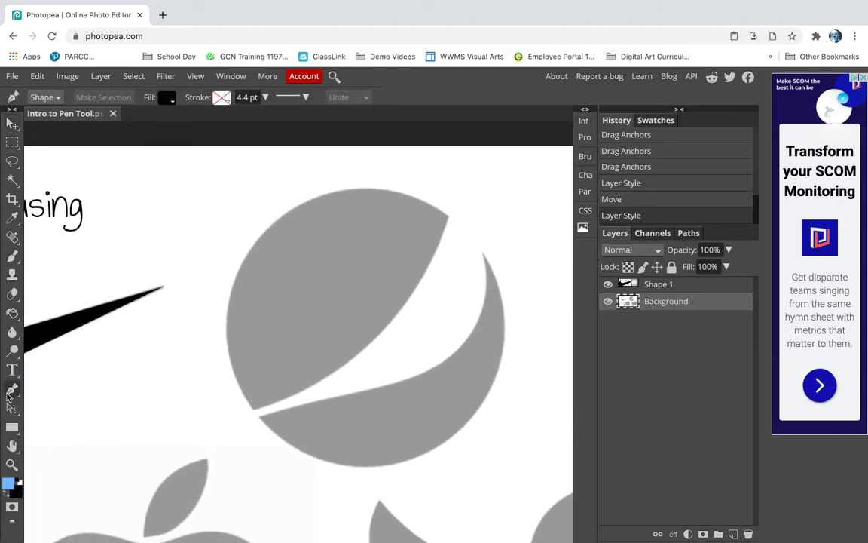
click(253, 411)
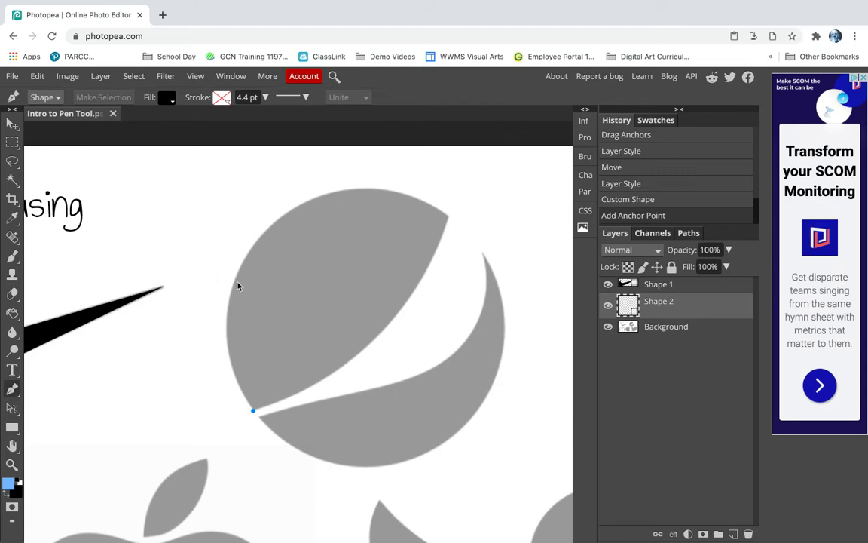
drag(232, 293, 250, 224)
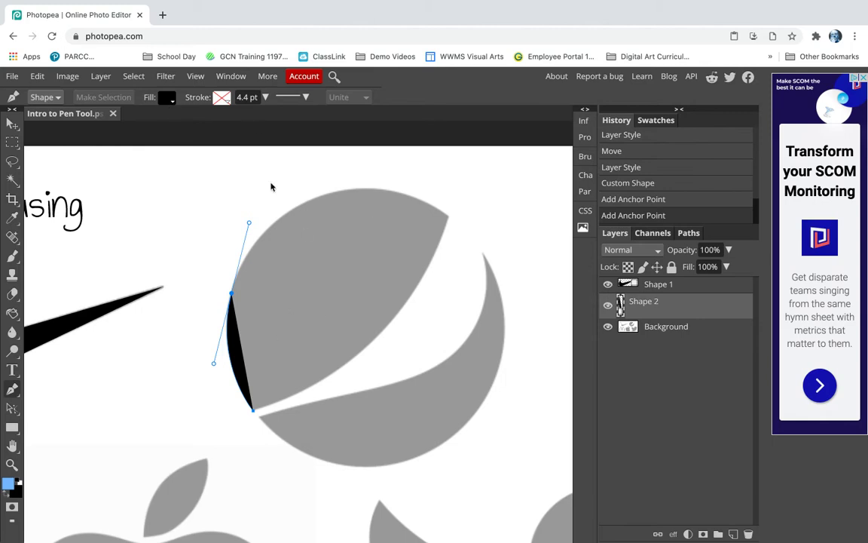
click(163, 101)
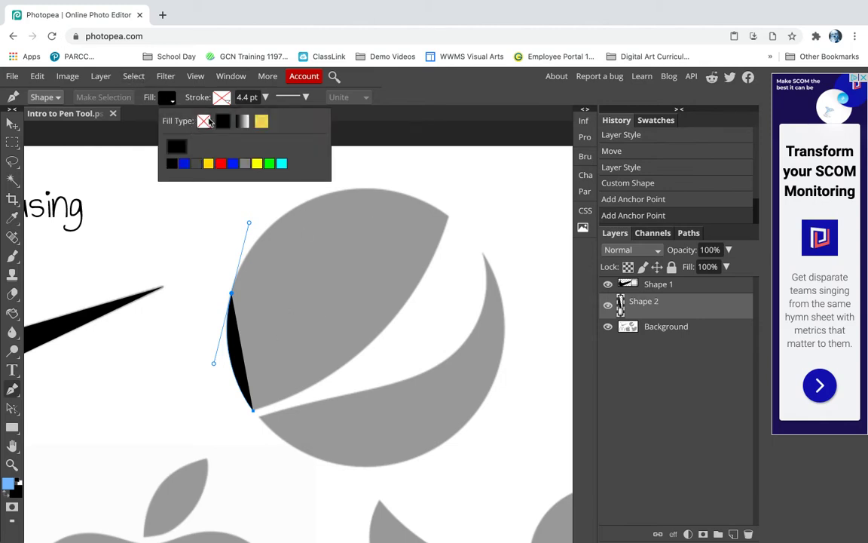
click(204, 121)
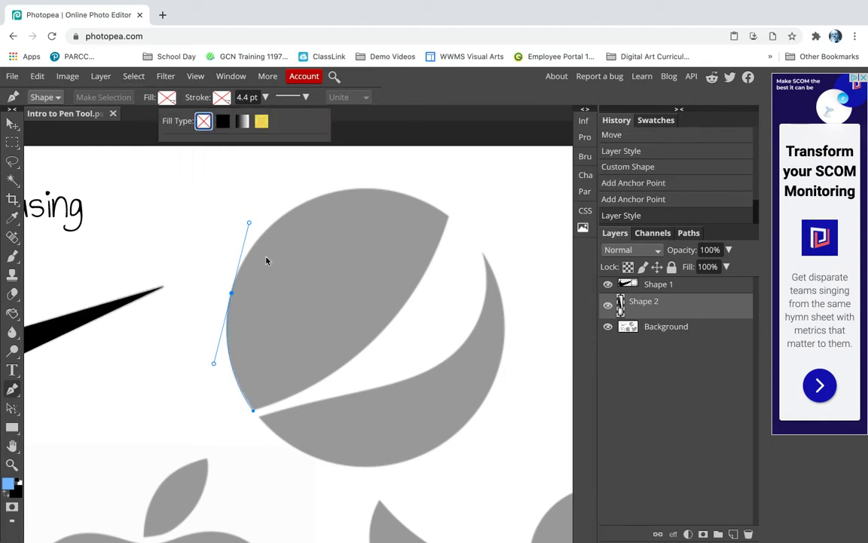
- Continue the path over the top arc, through the upper corner and along the inner curve, and close it at the starting anchor
drag(332, 197, 353, 193)
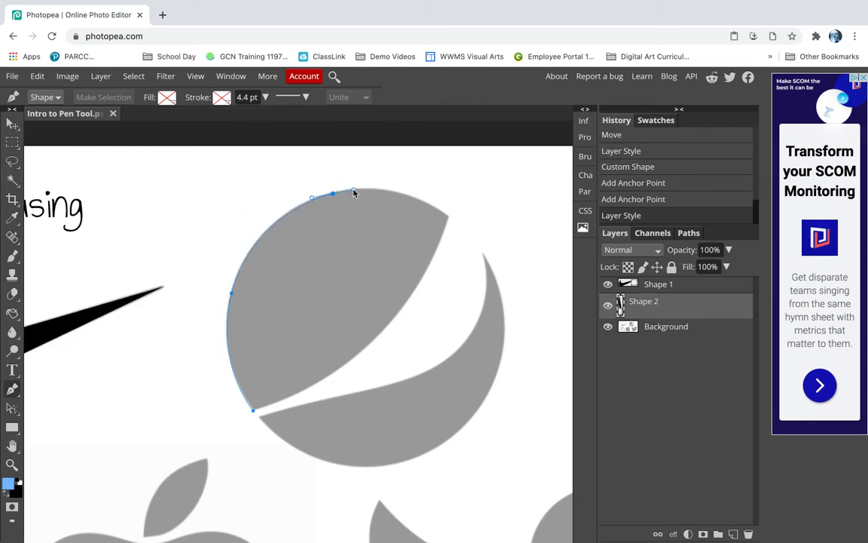
click(448, 219)
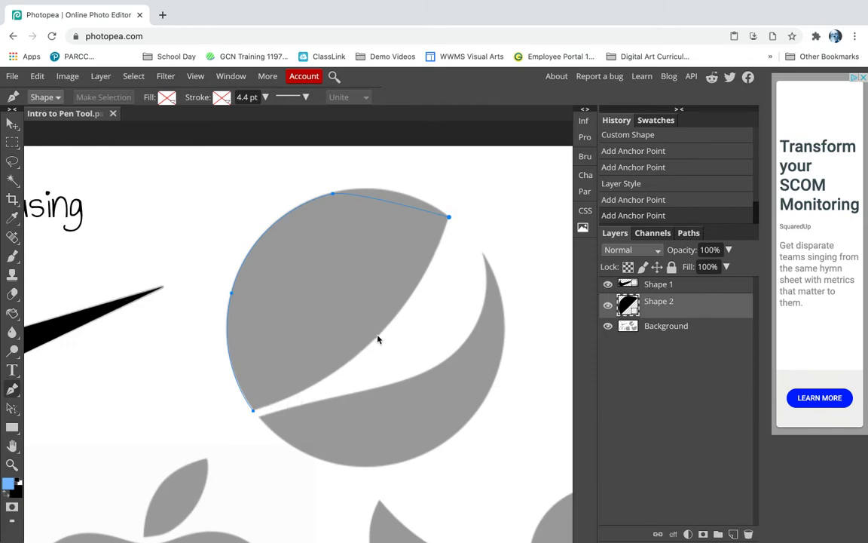
drag(378, 336, 332, 382)
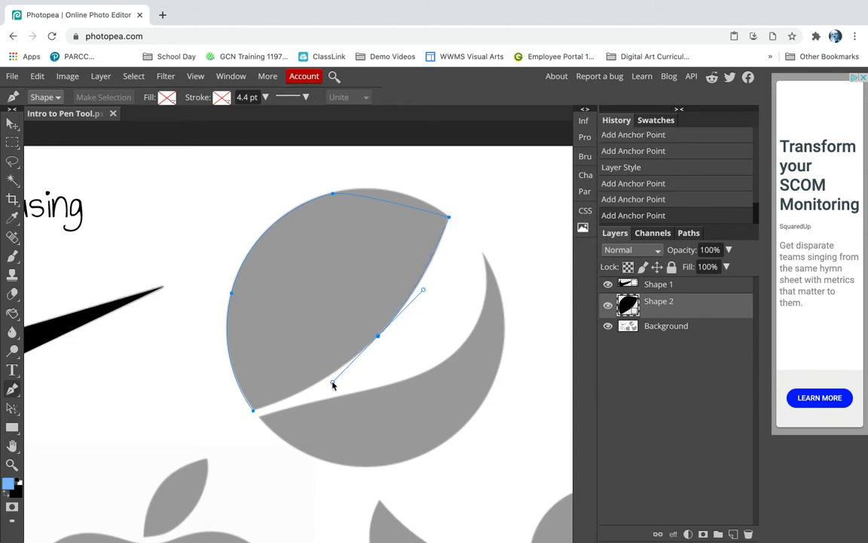
click(253, 412)
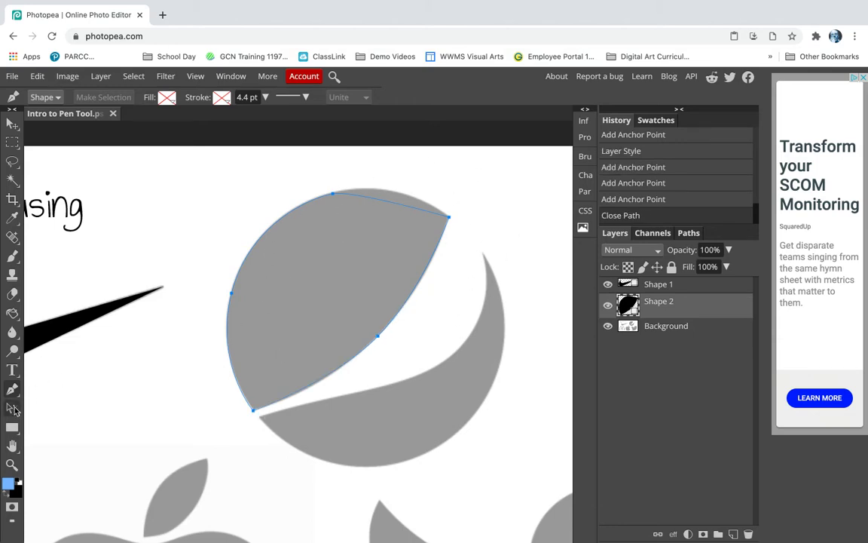
- Adjust the top anchor and extend its direction handle with the direct selection tool to fit the circle's upper arc
click(14, 409)
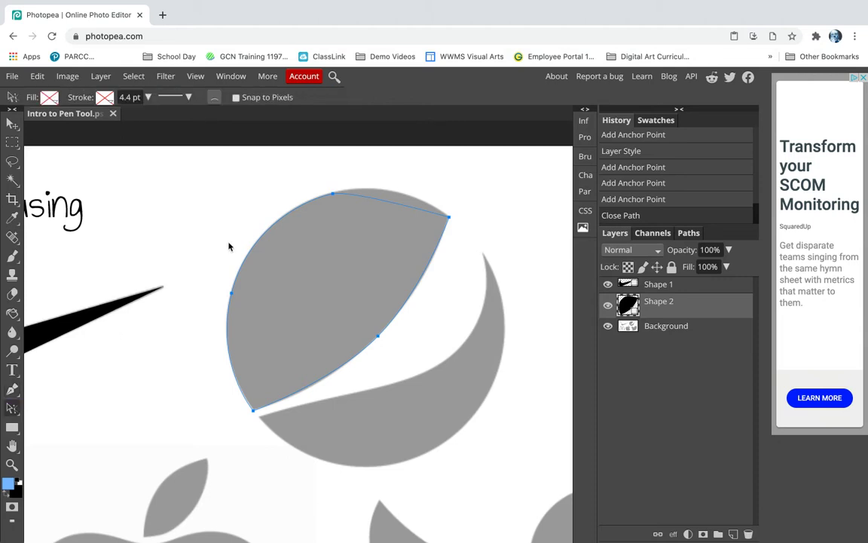
click(332, 195)
drag(356, 195, 404, 179)
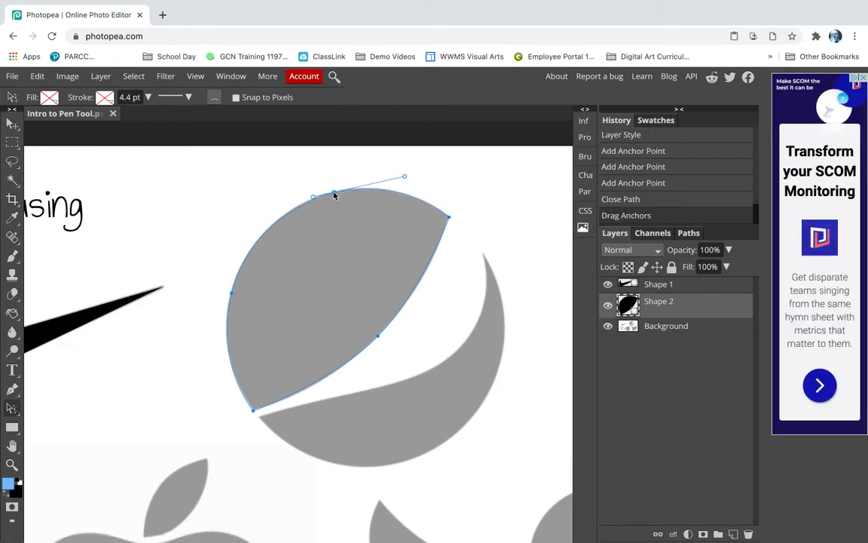
drag(332, 196, 331, 193)
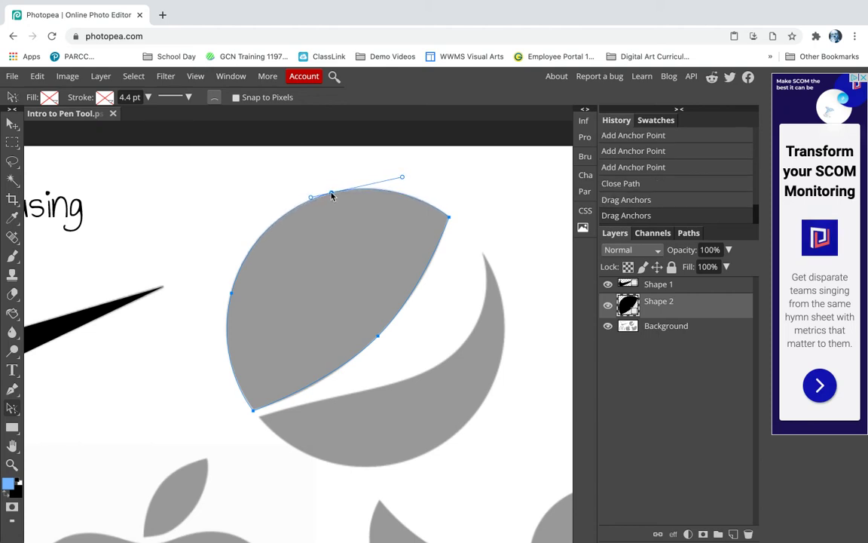
- Fine-tune the lower tip, the inner curve anchor's two handles and the upper corner anchor to match the section's edges
click(254, 411)
click(378, 337)
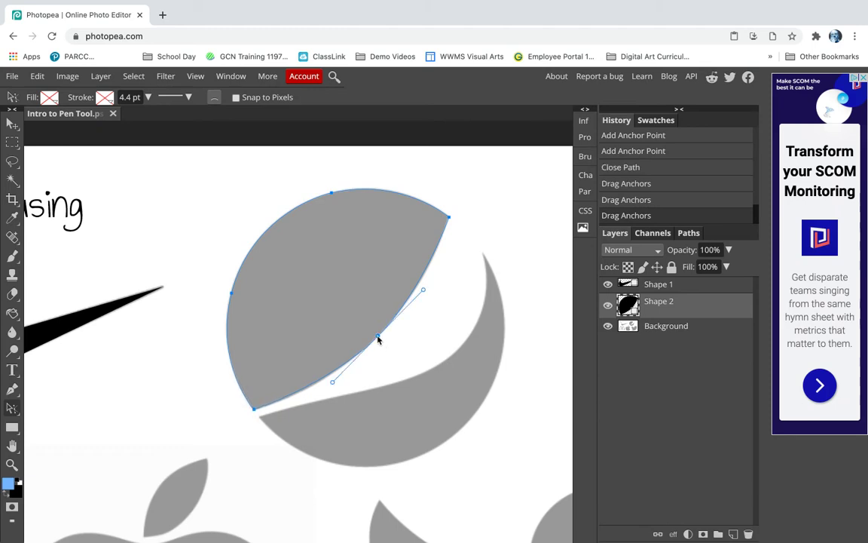
drag(334, 384, 324, 392)
drag(423, 290, 430, 285)
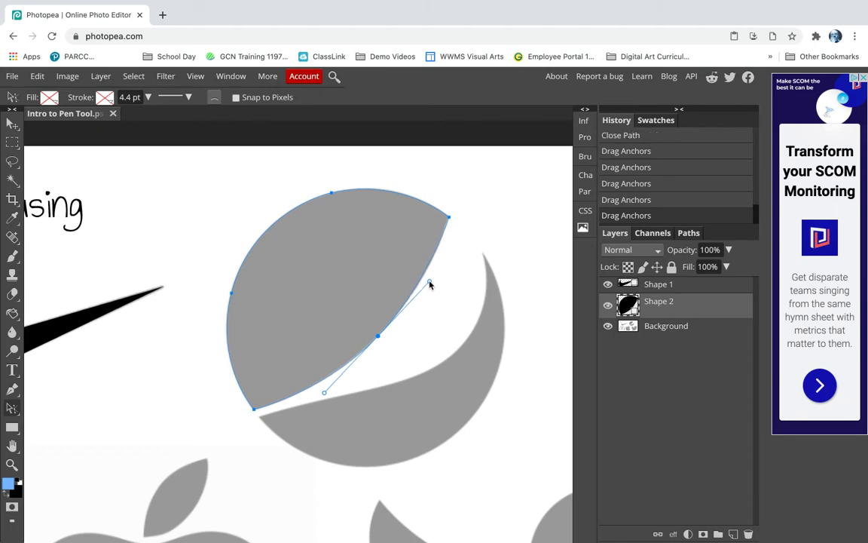
click(449, 218)
drag(448, 219, 449, 217)
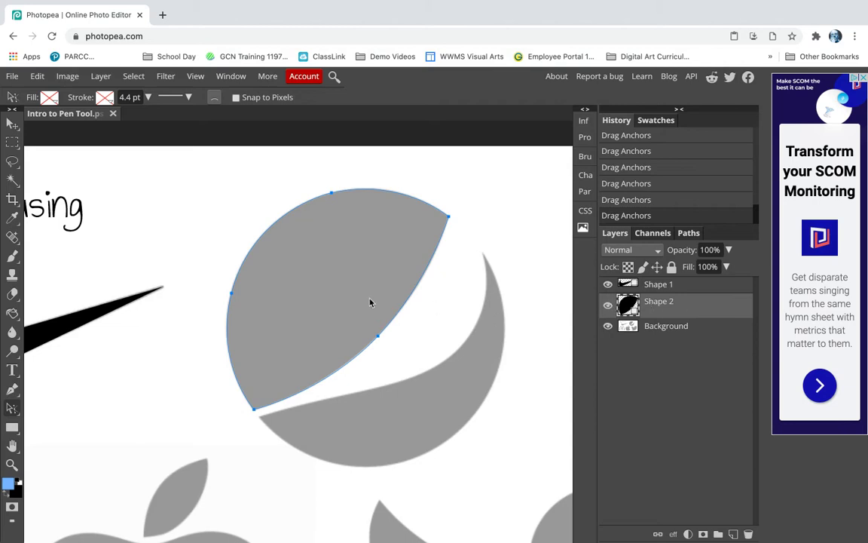
- Fill the Pepsi logo's upper shape with solid blue 0000de, and deselect it by selecting the Background layer with the Move tool
click(49, 97)
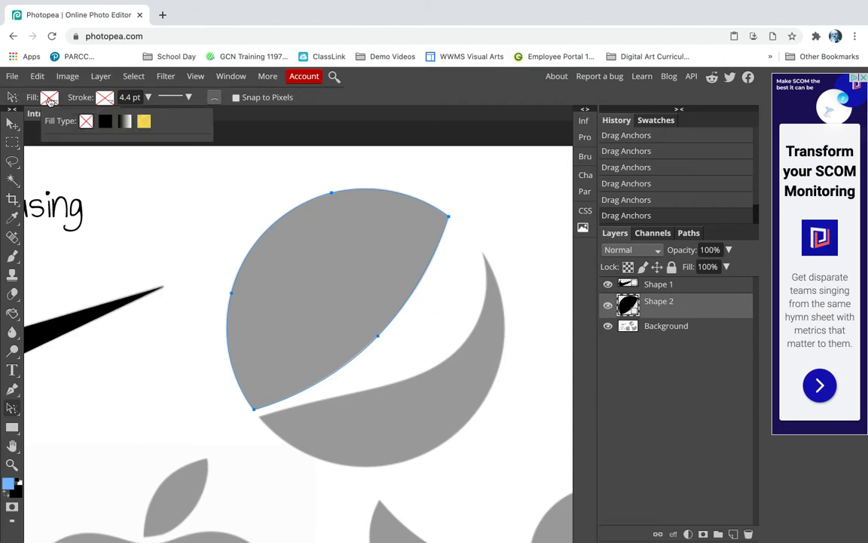
click(105, 121)
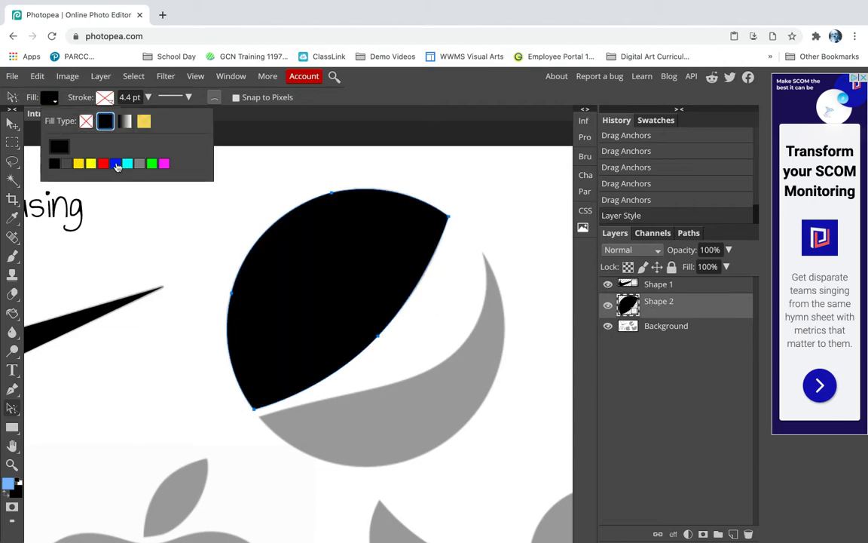
click(117, 164)
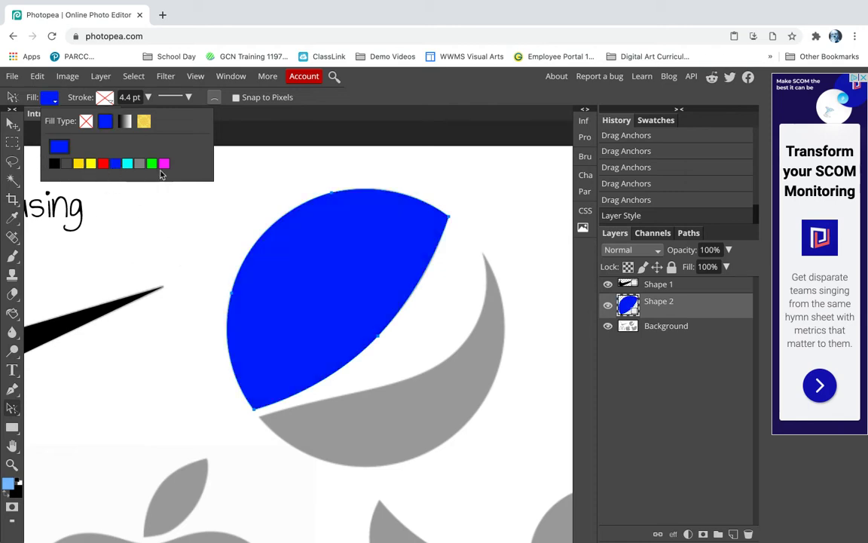
click(61, 148)
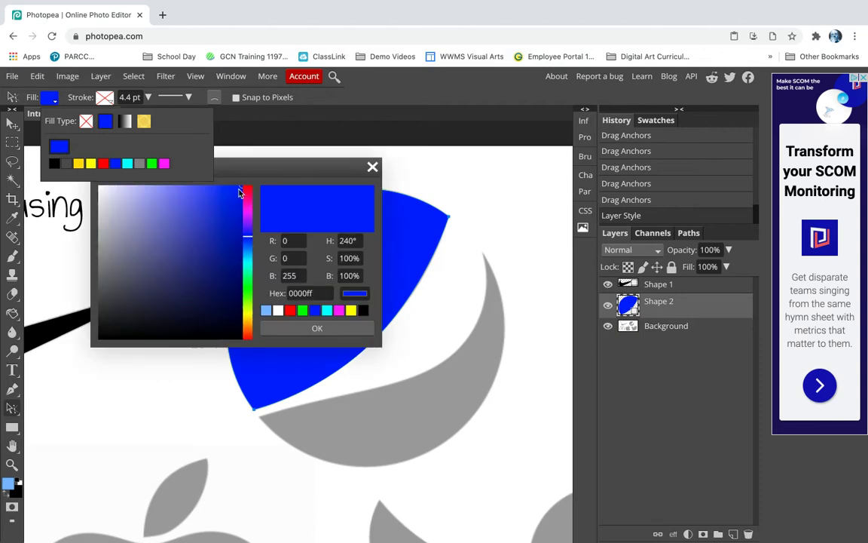
mouse_move(239, 191)
mouse_down()
mouse_move(232, 194)
mouse_move(241, 205)
mouse_up()
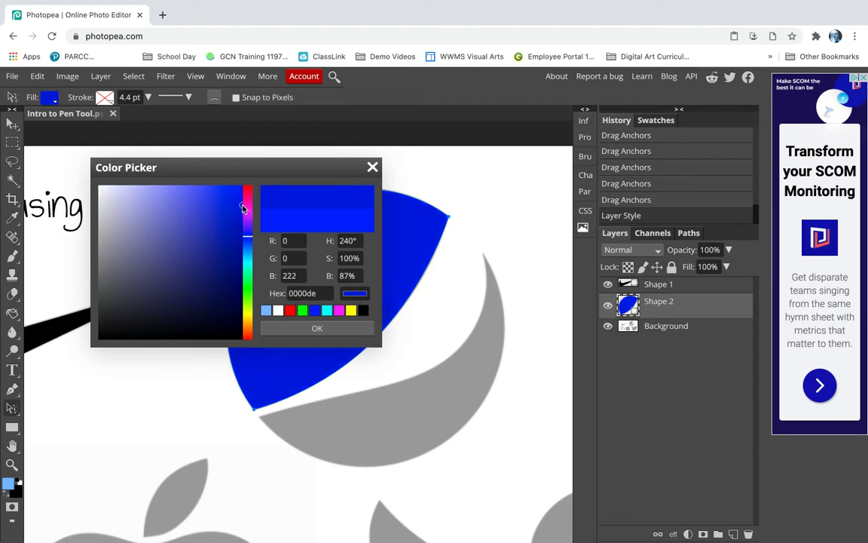
click(317, 328)
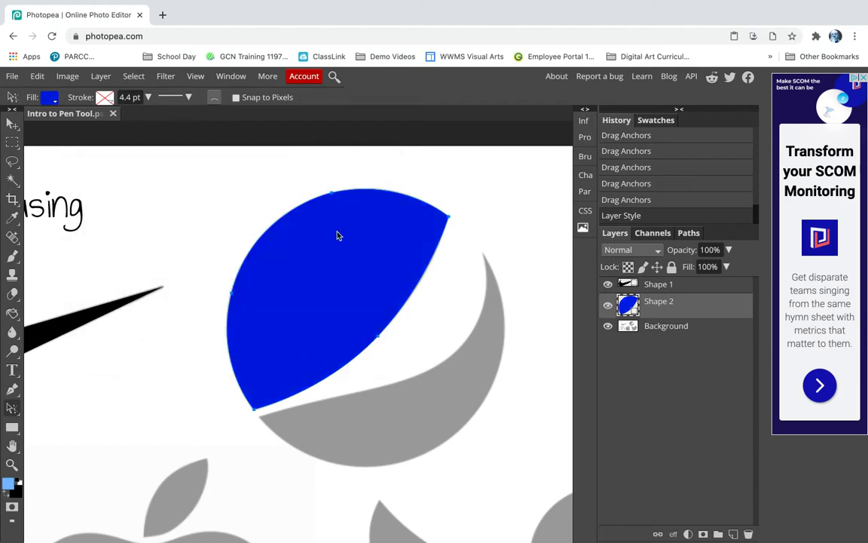
click(12, 123)
click(244, 200)
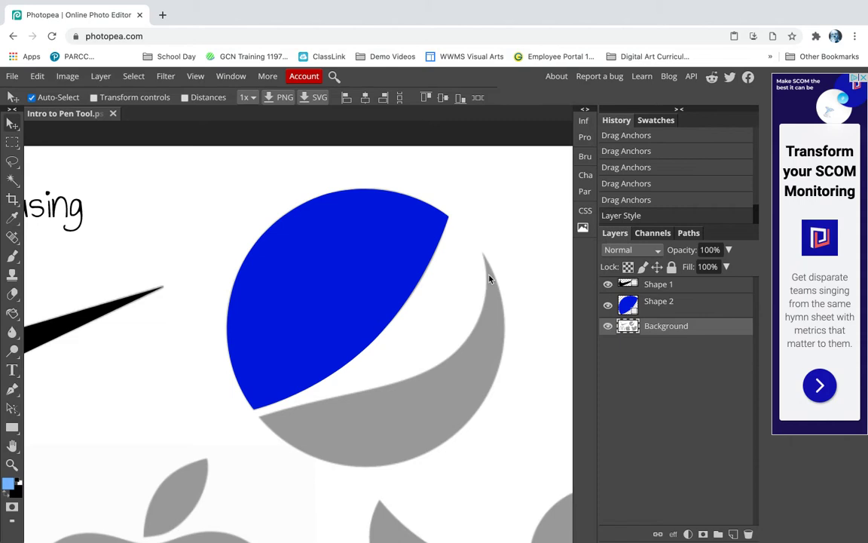
- Start a Pen tool shape at the left tip of the Pepsi logo's lower section, curve it along the bottom arc, and remove its fill
click(12, 389)
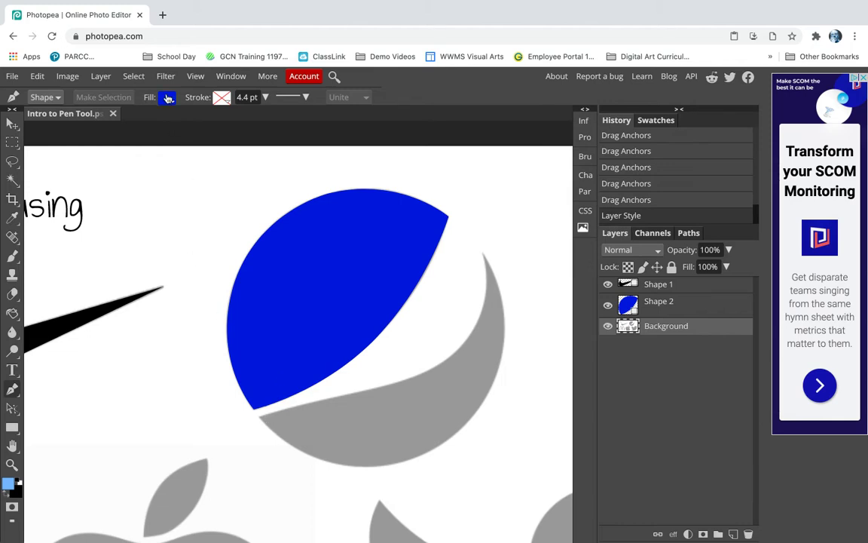
click(259, 419)
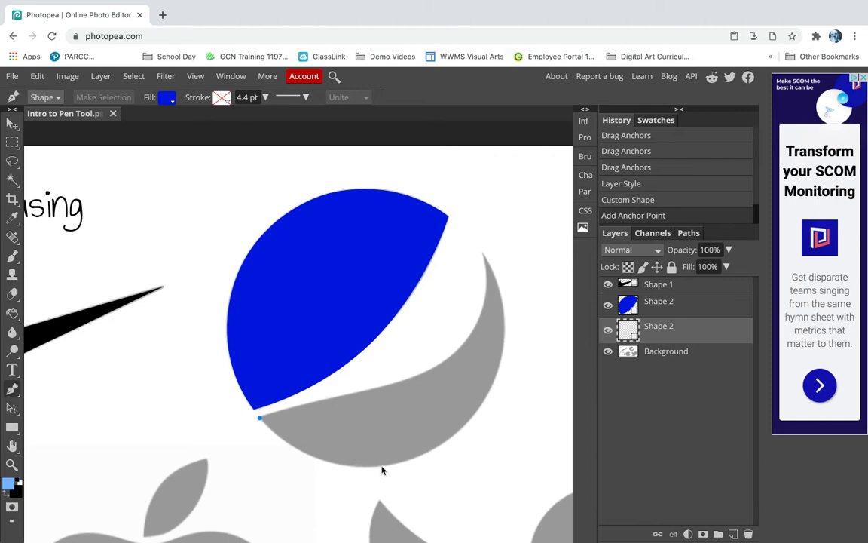
drag(381, 467, 456, 456)
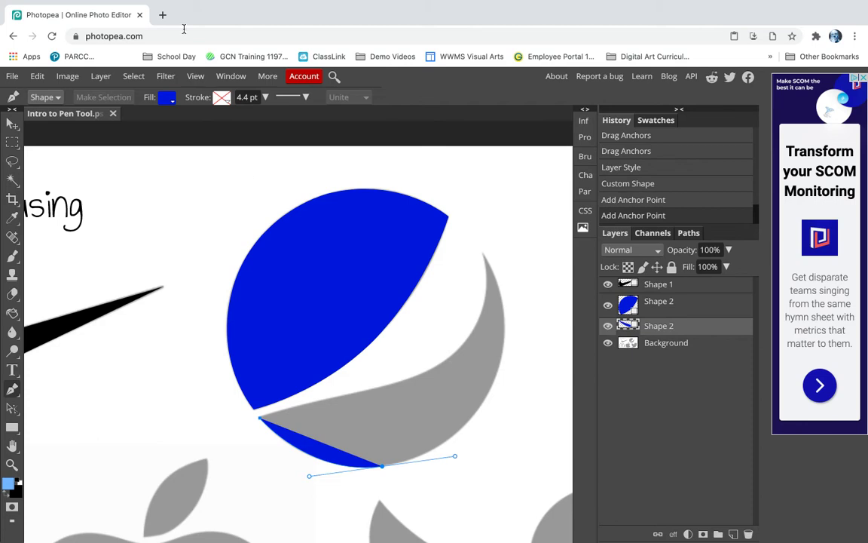
click(167, 99)
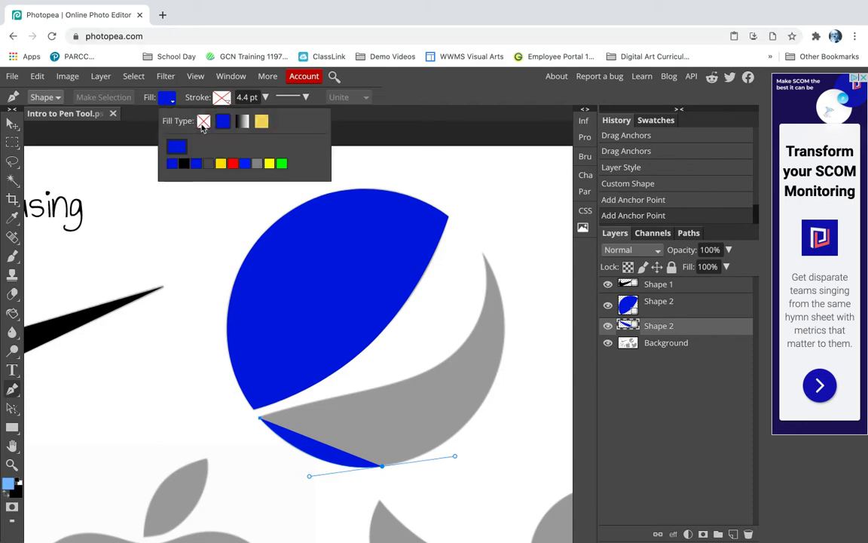
click(203, 121)
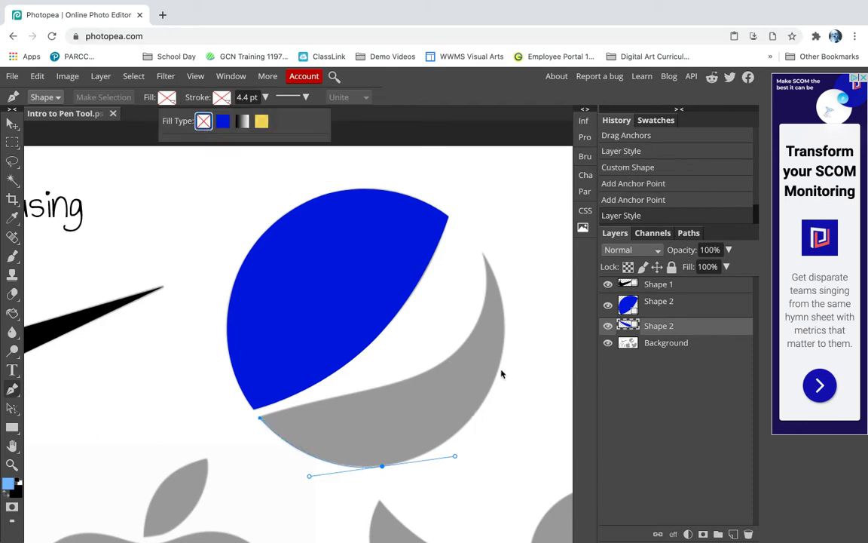
- Continue the path up the right arc to the upper tip and back along the inner curve, closing it at the starting anchor
drag(499, 365, 513, 324)
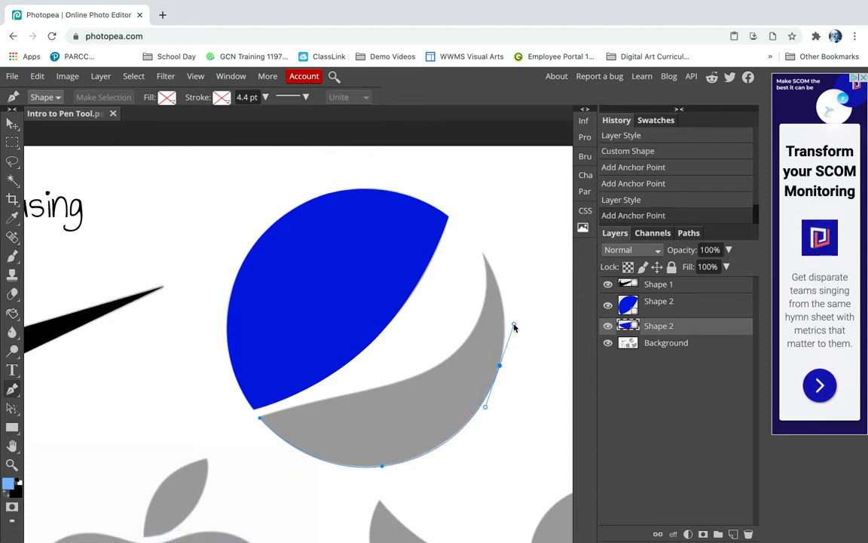
click(483, 257)
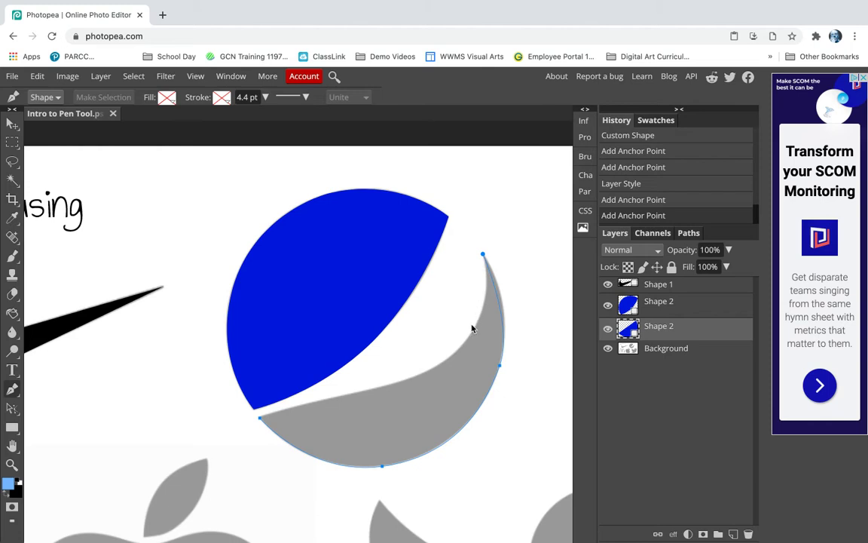
drag(457, 352, 411, 393)
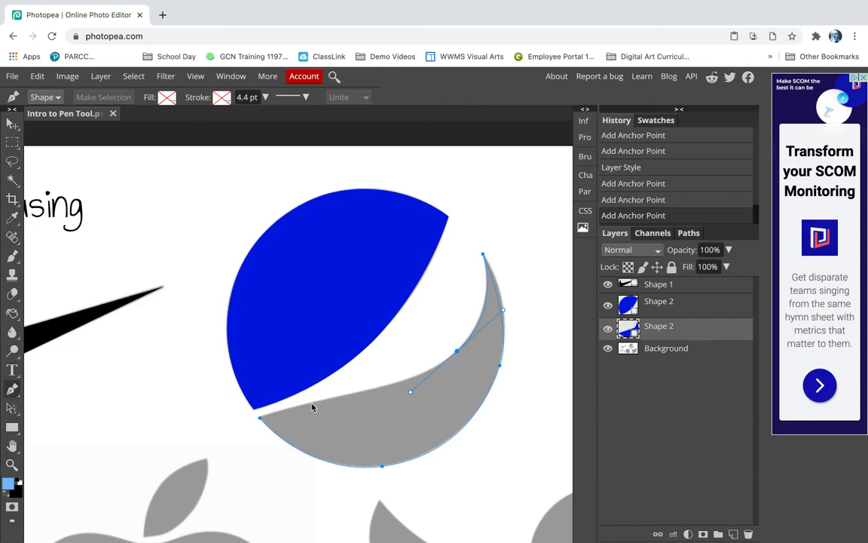
drag(312, 404, 275, 417)
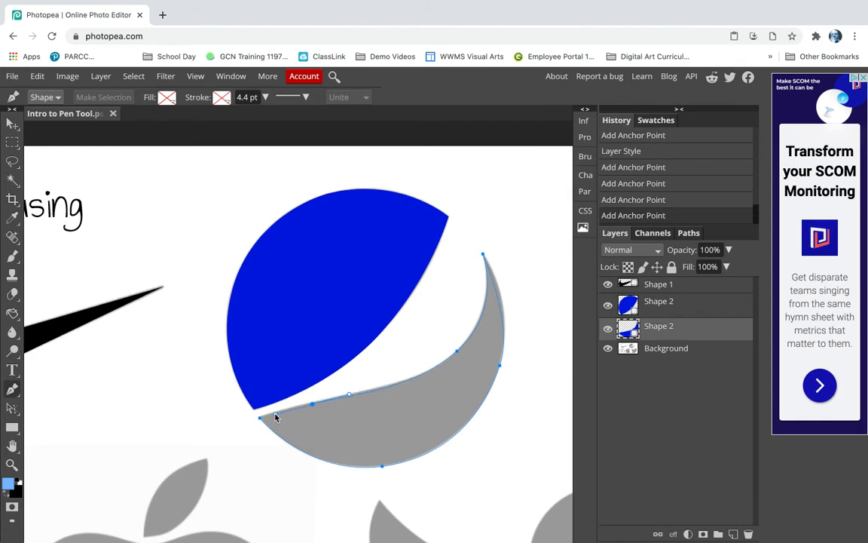
click(260, 421)
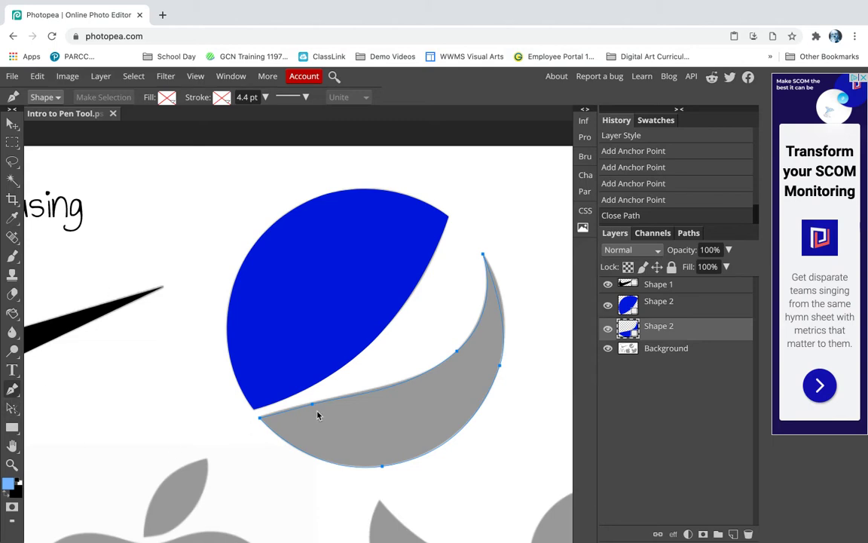
- Nudge the inner edge's left anchor and shorten the inner curve anchor's lower handle with the direct selection tool to match the section's edge
scroll(317, 413, up, 3)
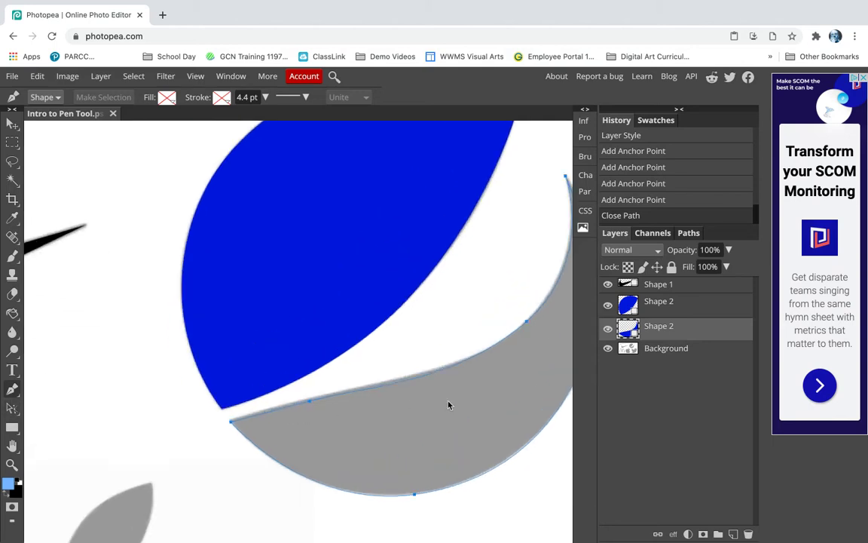
scroll(449, 404, right, 5)
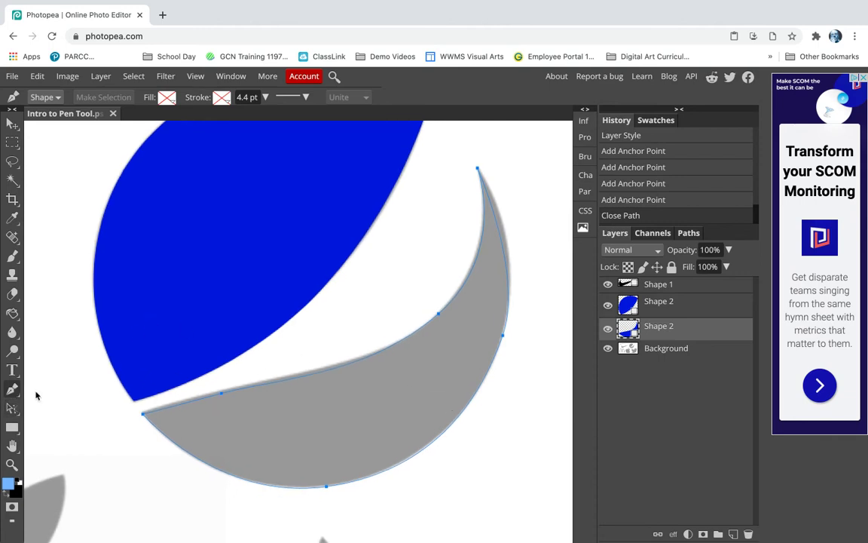
click(12, 408)
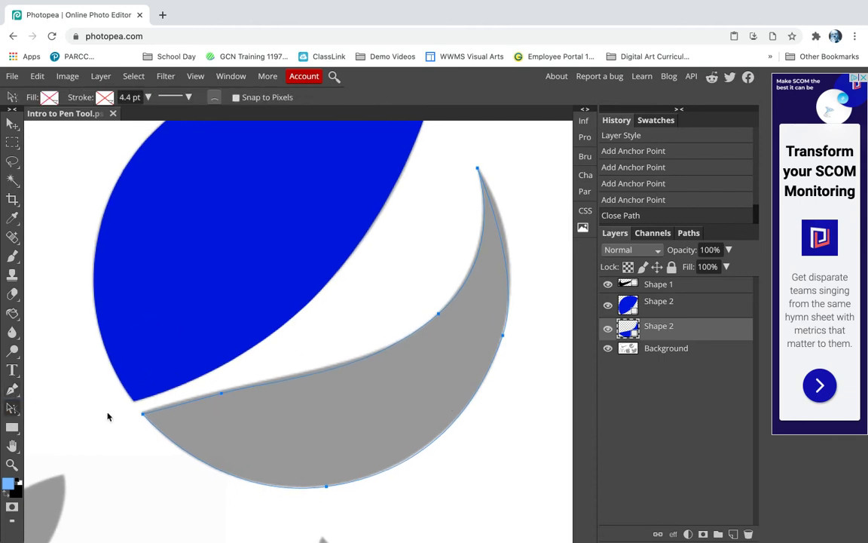
click(222, 393)
drag(223, 392, 222, 391)
click(439, 314)
drag(370, 377, 383, 368)
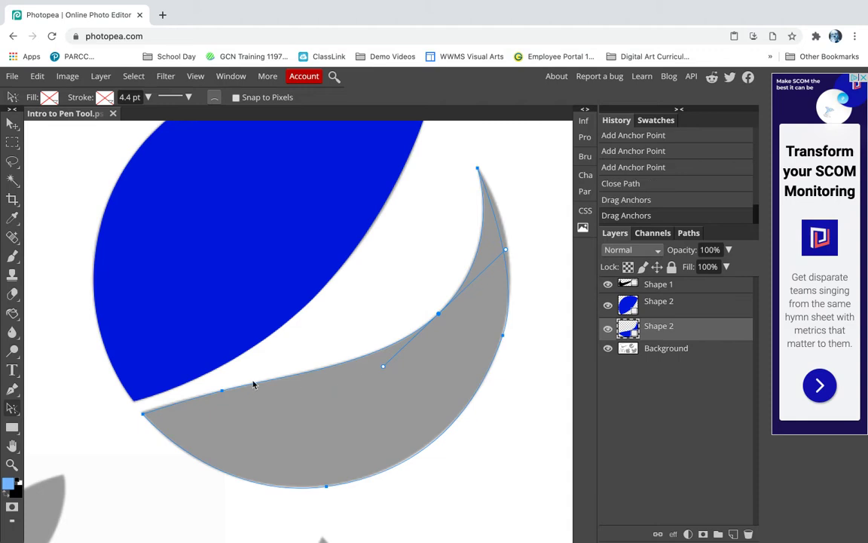
- Fine-tune the left tip, the bottom anchor and the right anchor's two handles to fit the lower section's outer arc
click(144, 416)
click(144, 415)
click(325, 488)
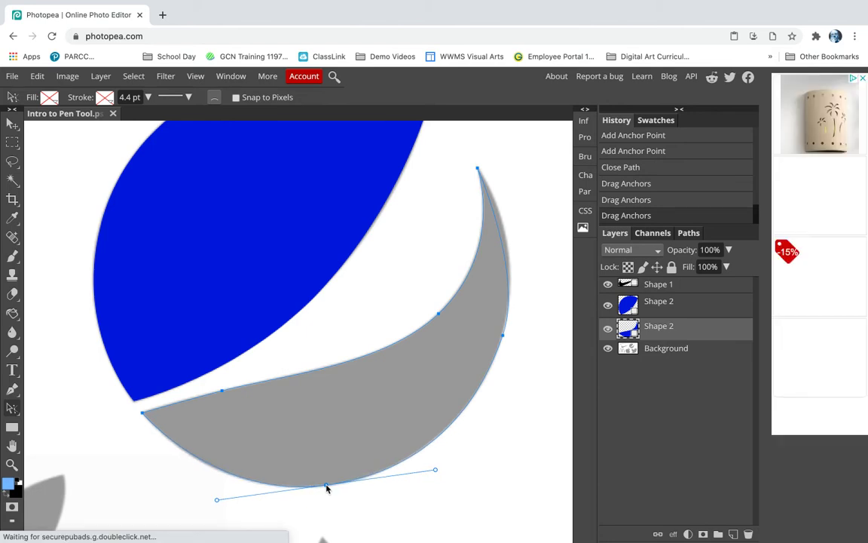
click(503, 335)
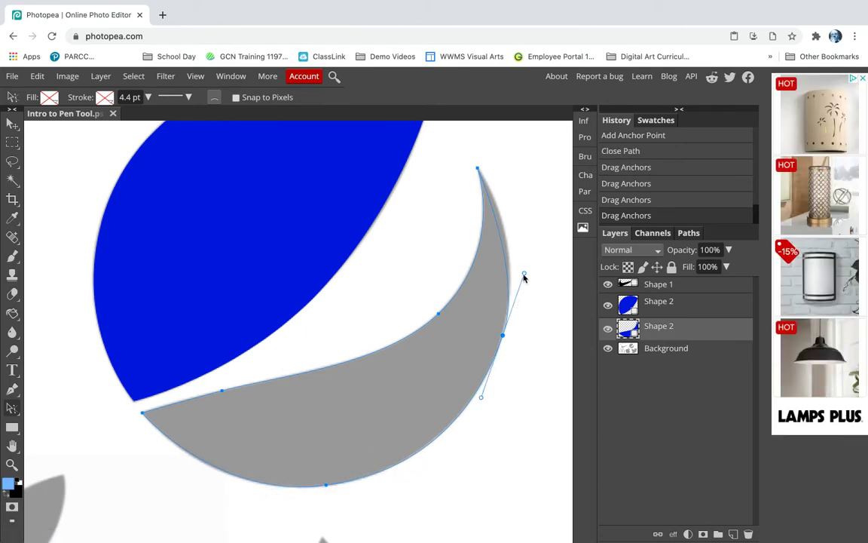
drag(525, 278, 529, 234)
drag(486, 402, 488, 389)
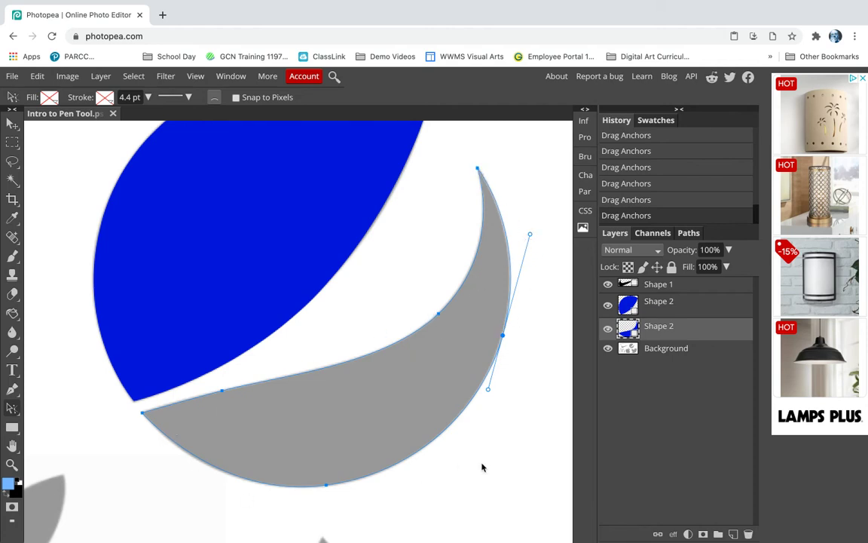
click(511, 458)
- Fill the Pepsi logo's lower shape with solid red d80000, and deselect it by selecting the Background layer with the Move tool
click(49, 98)
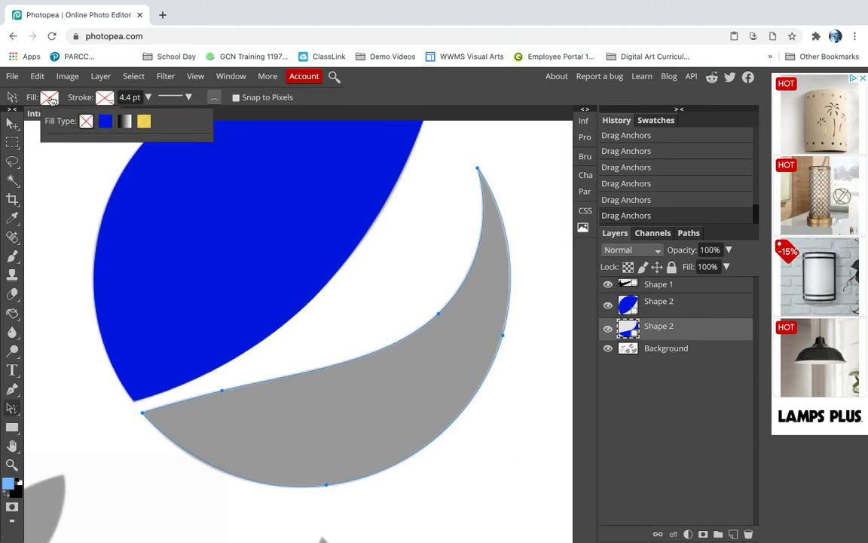
click(104, 121)
click(115, 164)
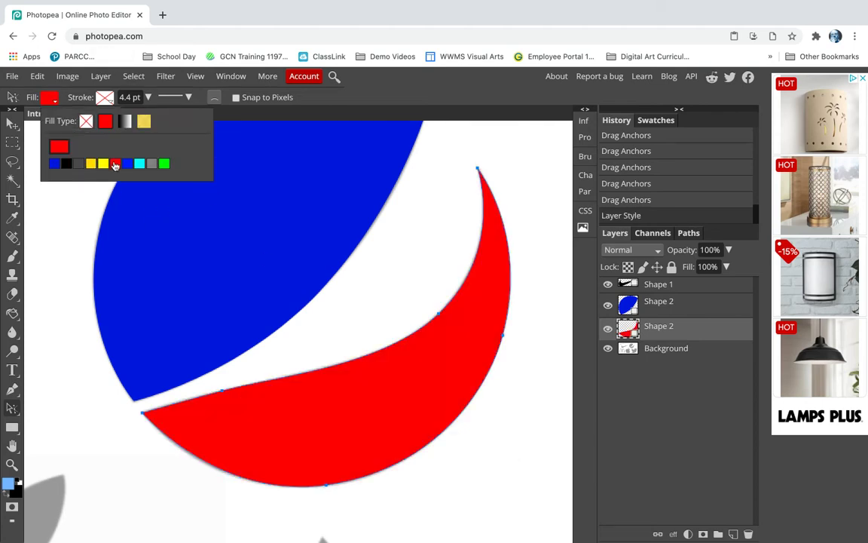
click(59, 148)
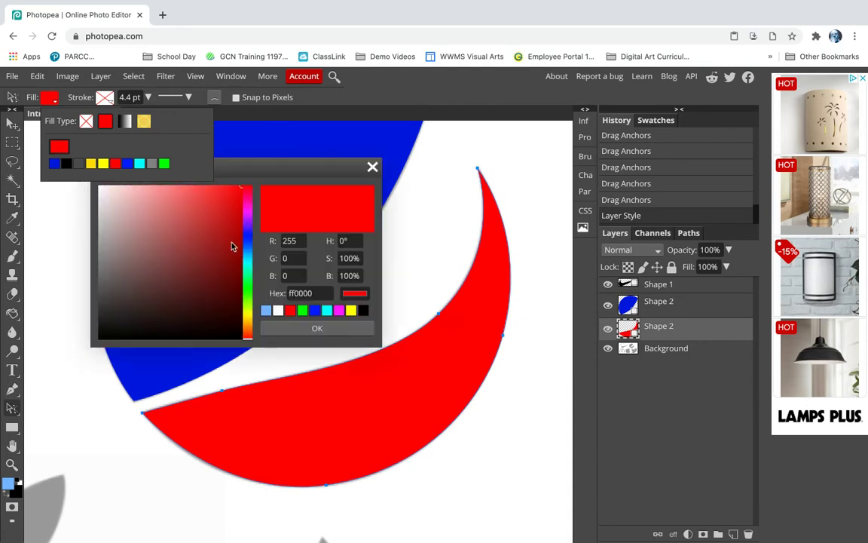
mouse_move(234, 225)
mouse_down()
mouse_move(236, 204)
mouse_move(251, 234)
mouse_move(249, 209)
mouse_up()
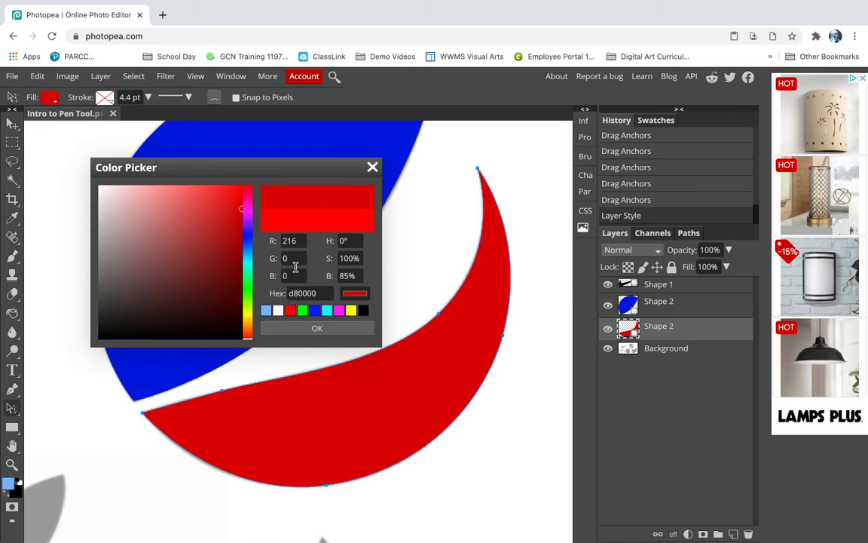
click(318, 330)
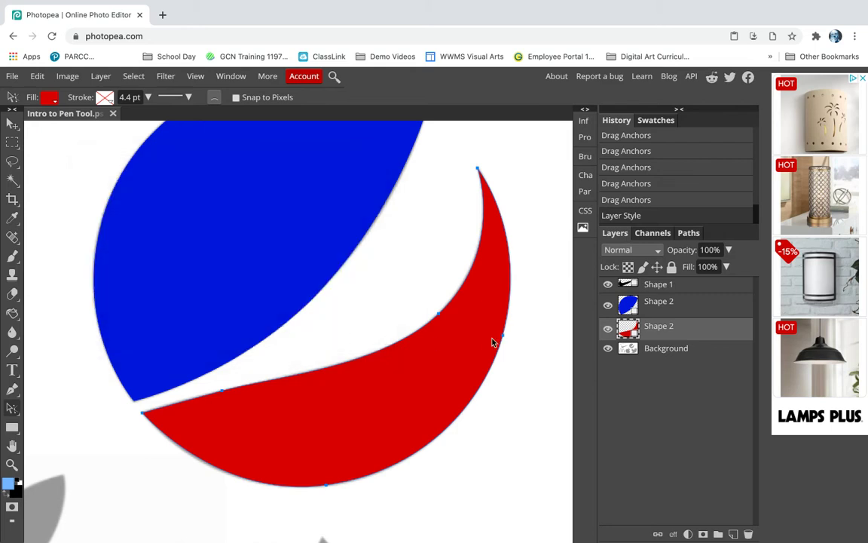
scroll(491, 342, down, 2)
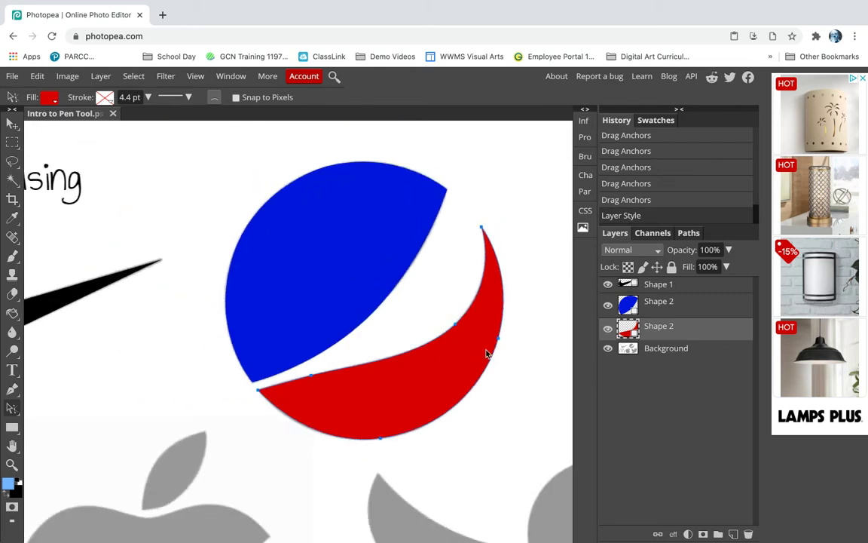
scroll(486, 354, down, 2)
scroll(382, 469, down, 3)
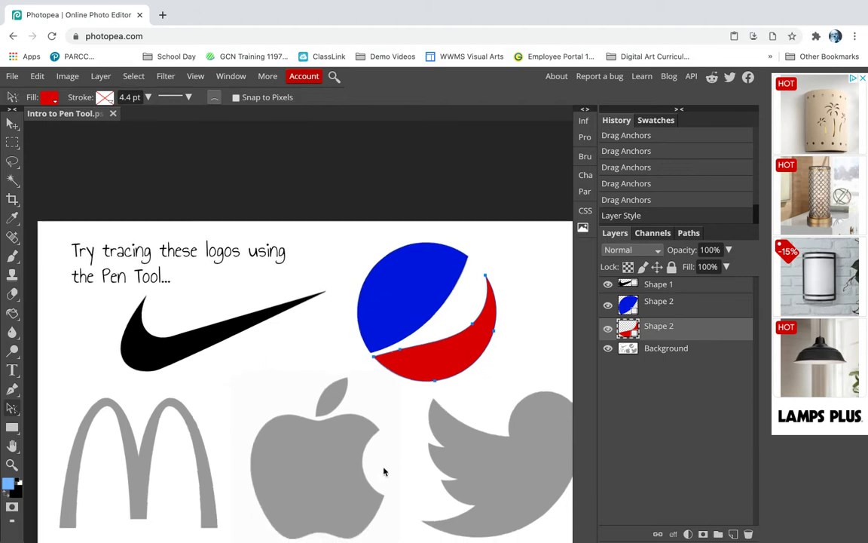
click(13, 123)
click(55, 259)
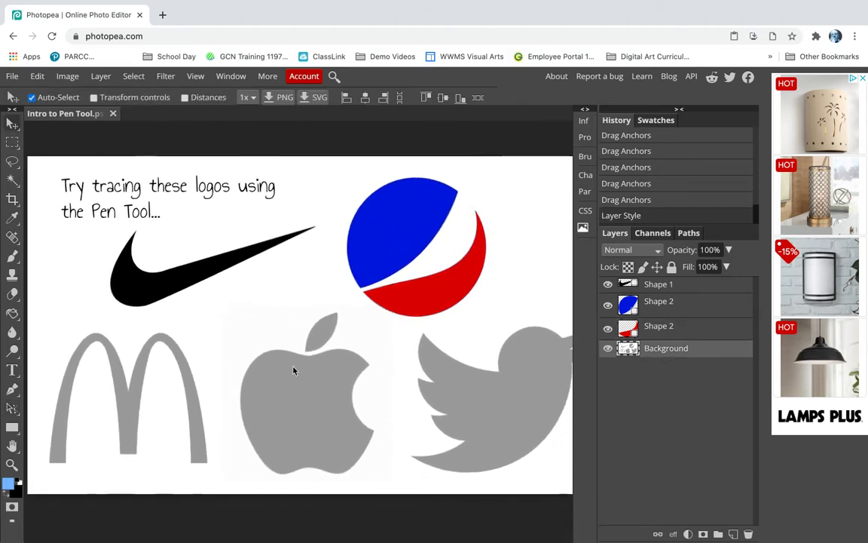
- Select the blue, red and black shape layers in turn to check which traced shape each one holds
click(667, 307)
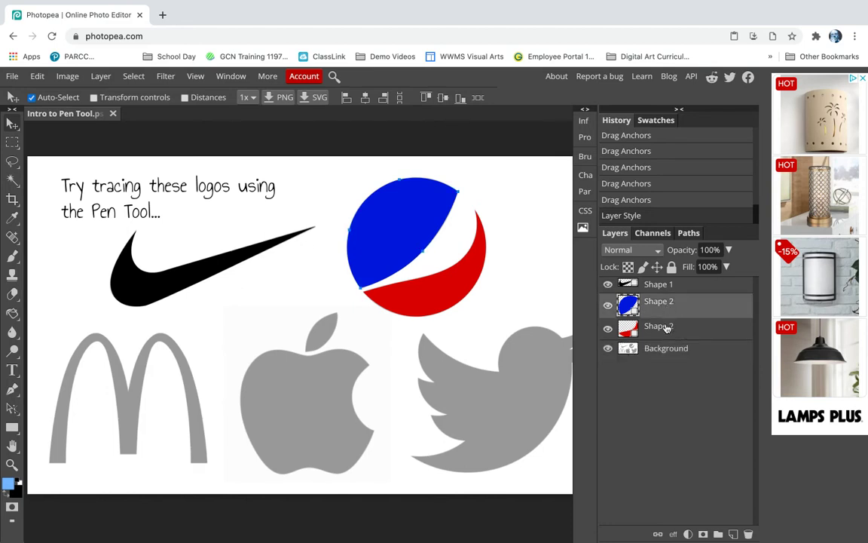
click(657, 328)
click(661, 285)
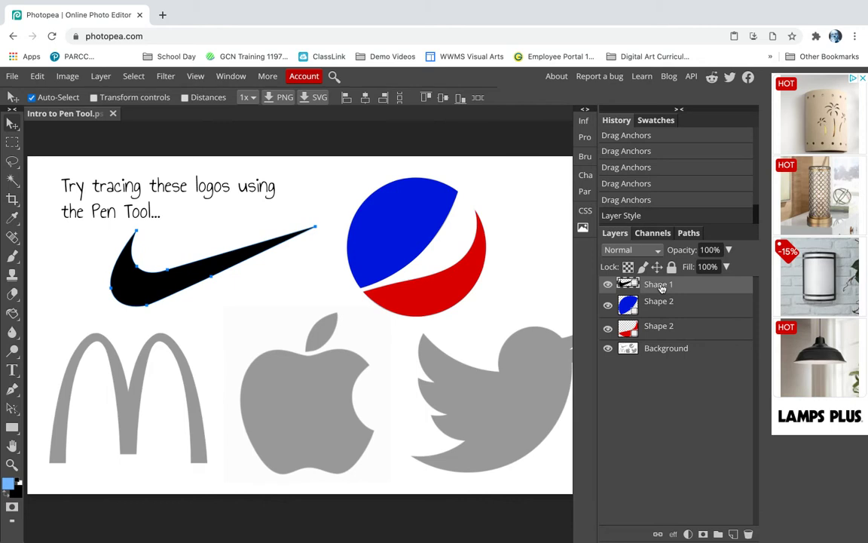
click(658, 330)
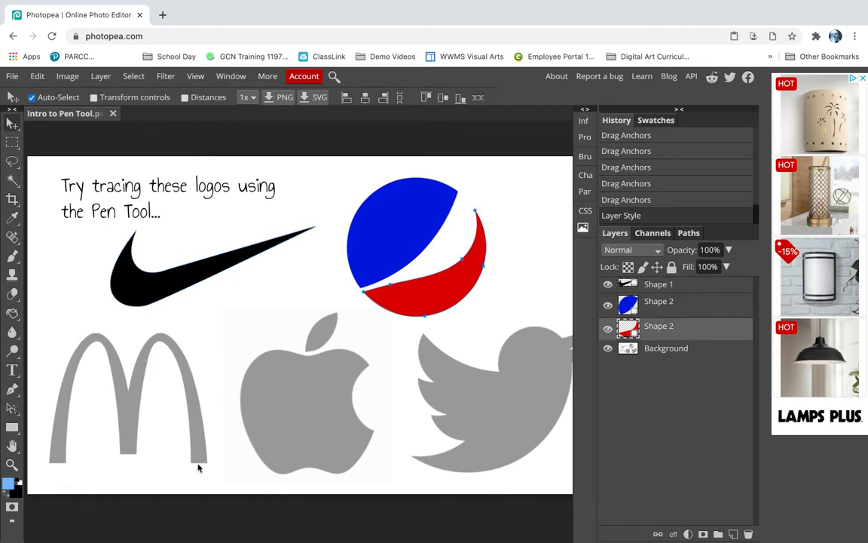
- Start a Pen tool shape at the McDonald's logo's bottom-left corner, curve it up the left outer edge, and remove its fill
click(12, 388)
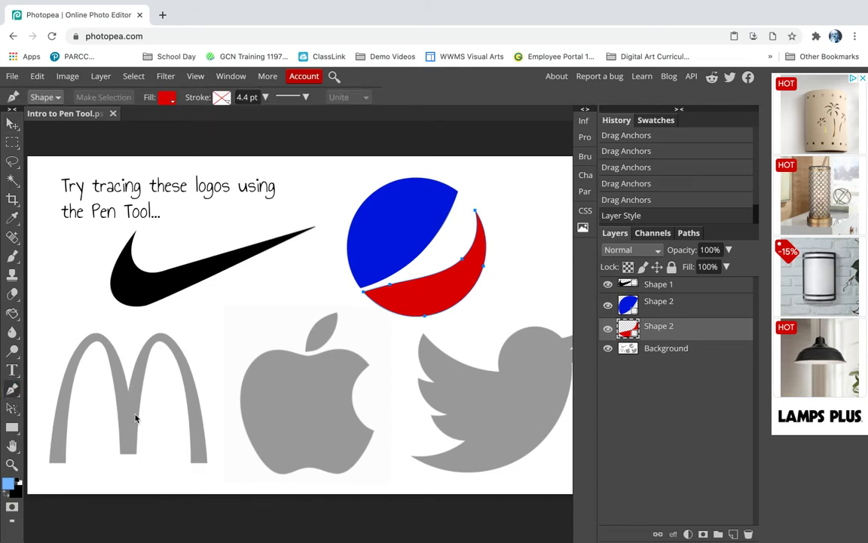
scroll(145, 400, up, 5)
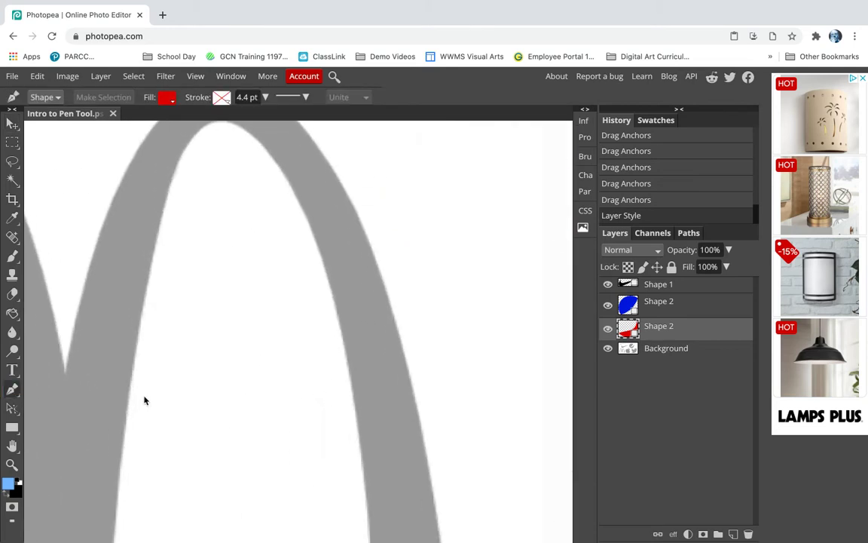
scroll(144, 400, down, 2)
scroll(145, 401, up, 2)
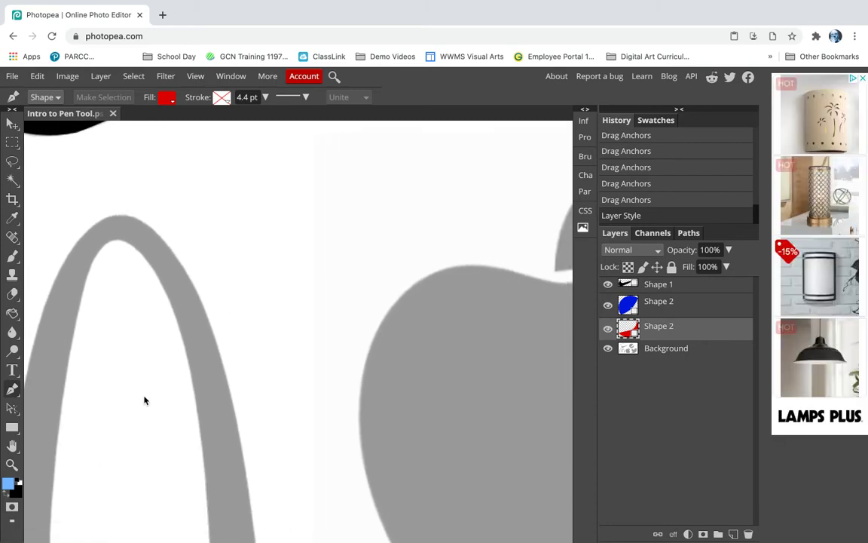
scroll(145, 400, down, 2)
scroll(145, 400, down, 2)
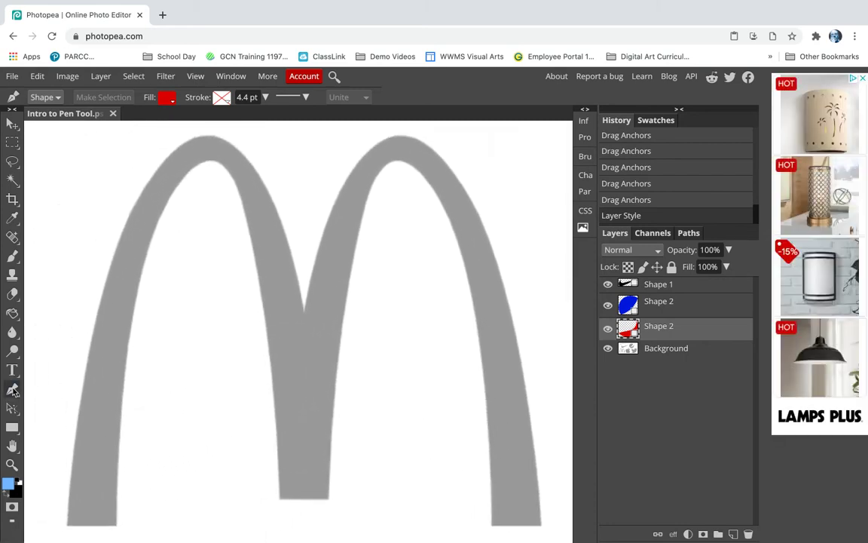
click(66, 527)
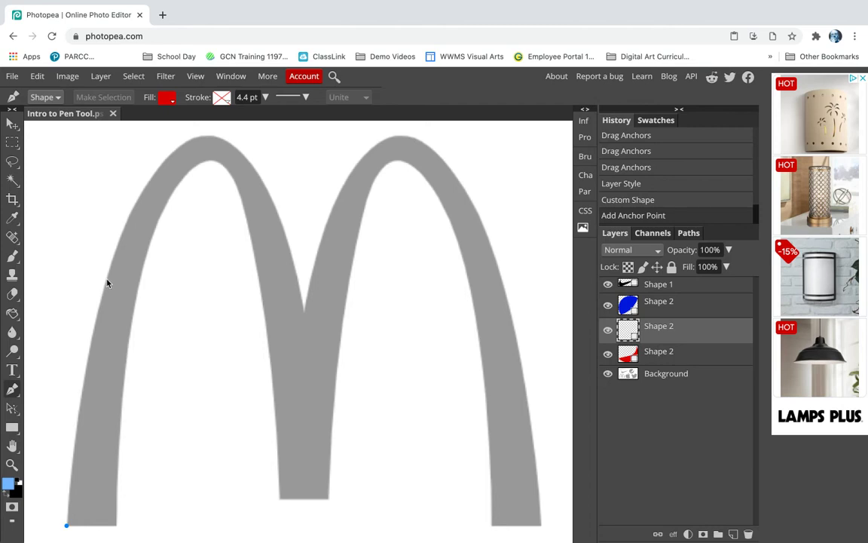
drag(106, 279, 131, 195)
click(167, 98)
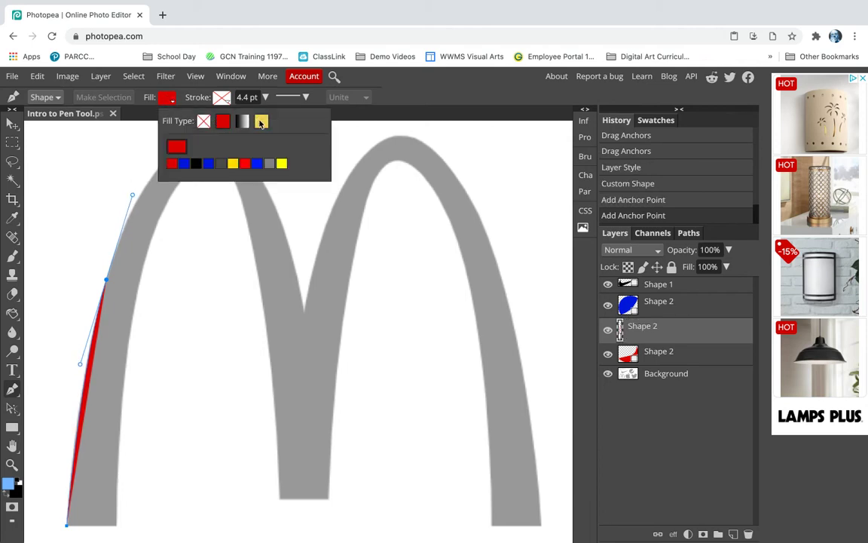
click(201, 119)
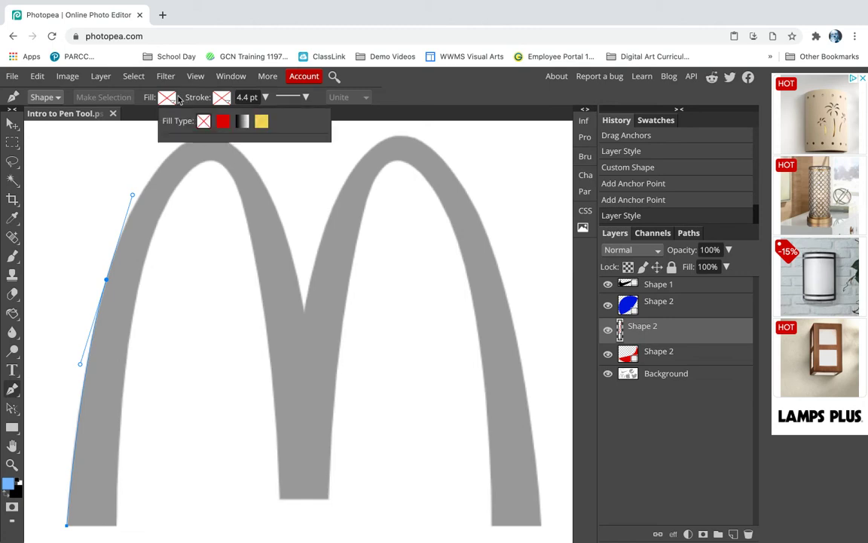
- Continue the path over the left arch's outer peak, through the central notch and over the right arch to its outer bottom corner
click(167, 101)
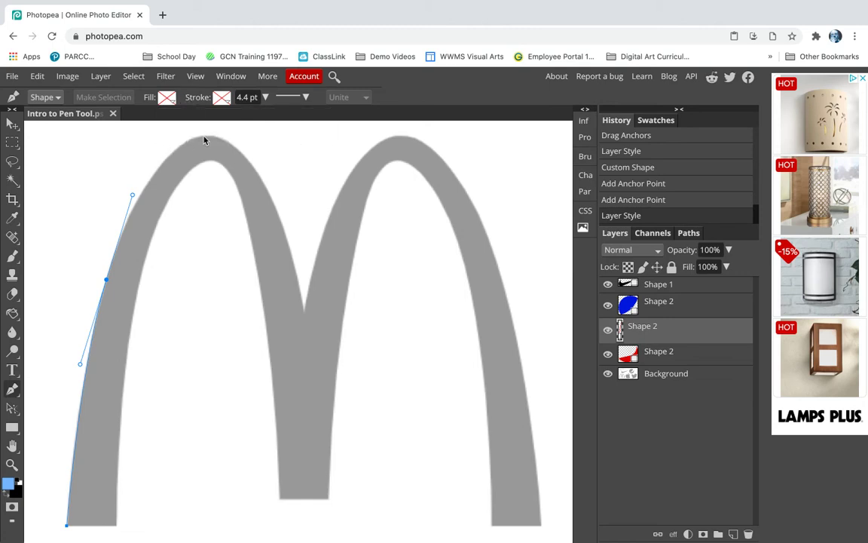
drag(205, 137, 238, 136)
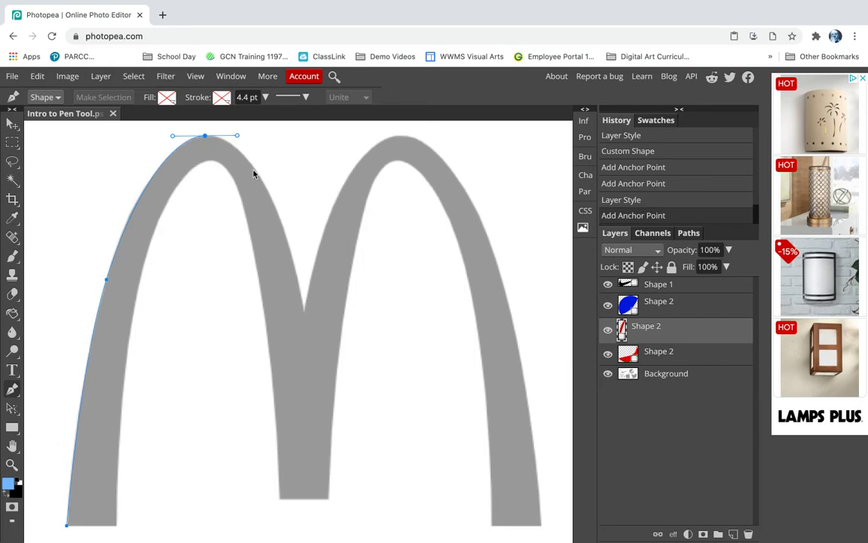
click(304, 316)
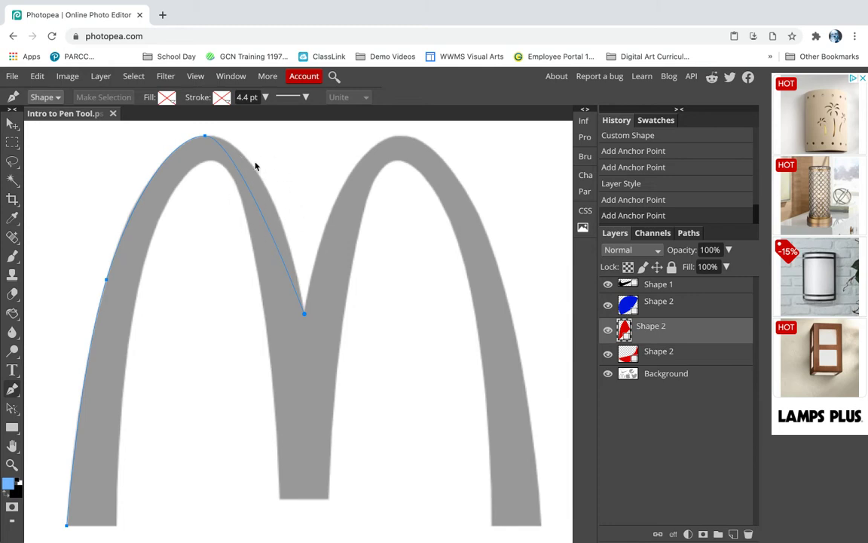
drag(399, 137, 461, 134)
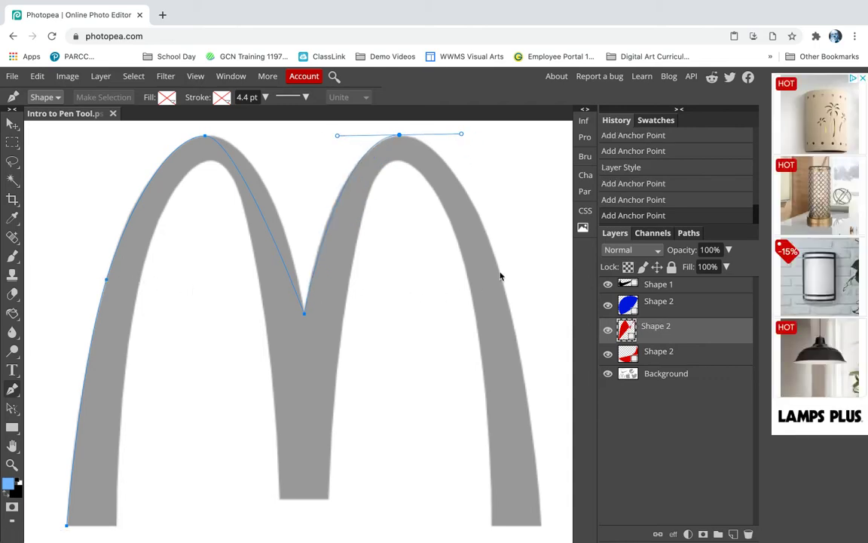
drag(499, 269, 504, 282)
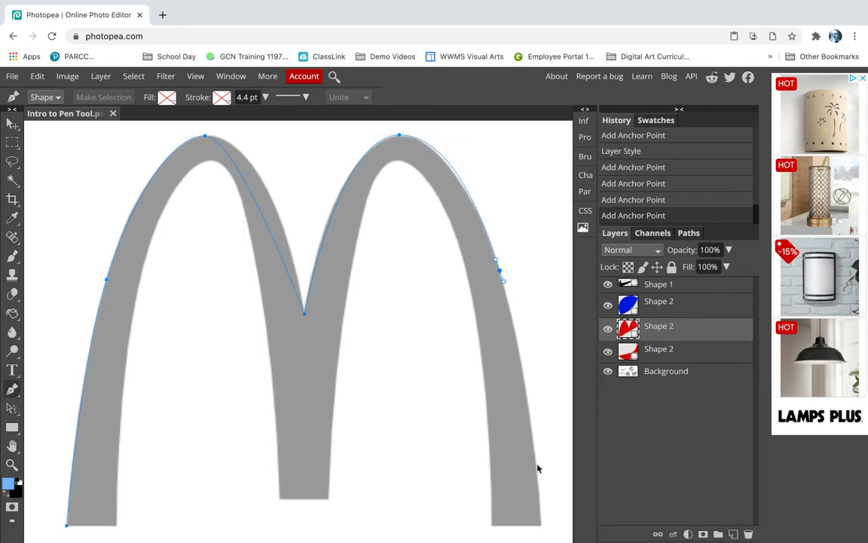
click(540, 526)
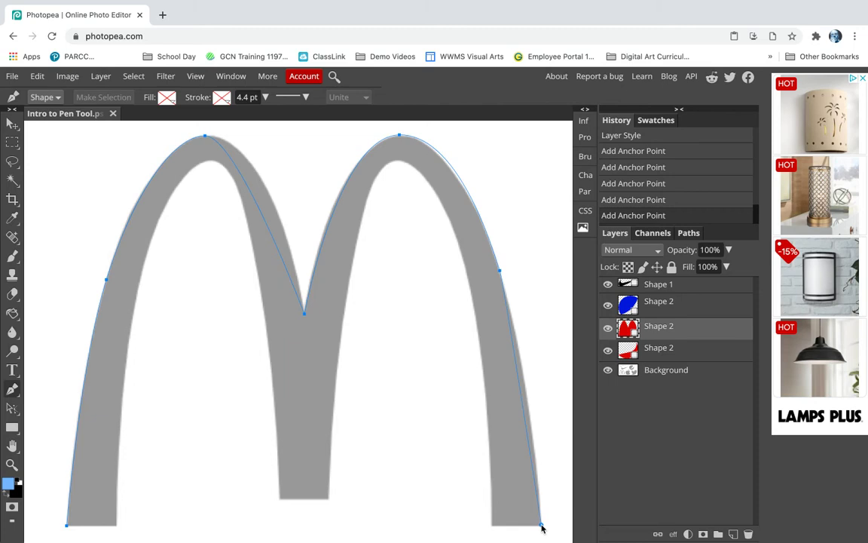
- Trace the right foot's base and the right arch's inner curve to the middle leg's bottom-right corner
click(493, 526)
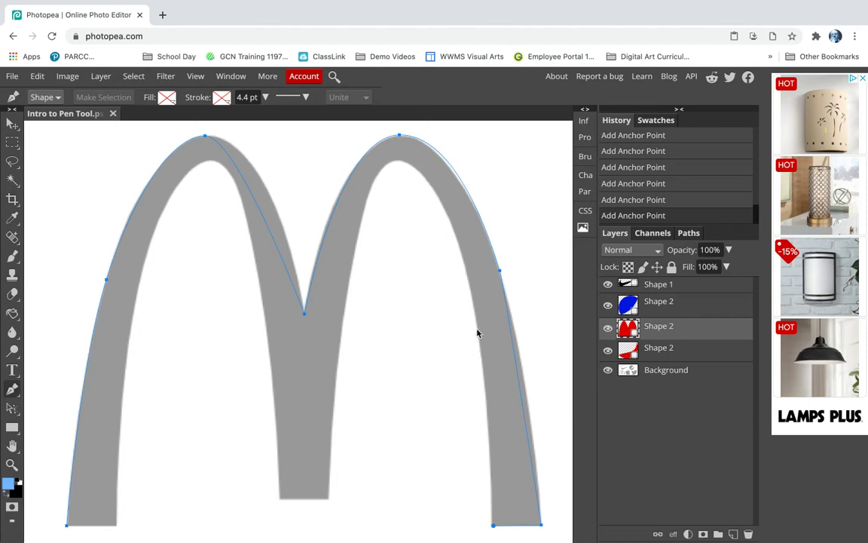
drag(477, 322, 467, 280)
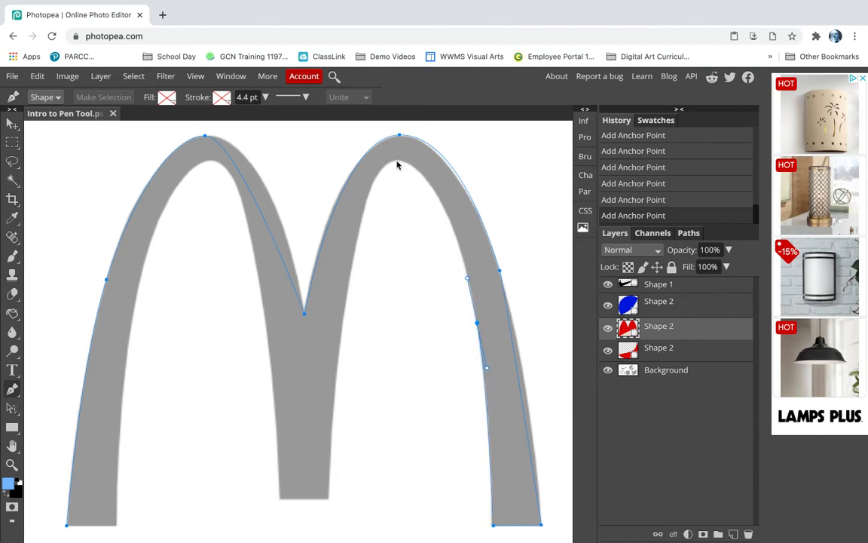
drag(397, 162, 349, 159)
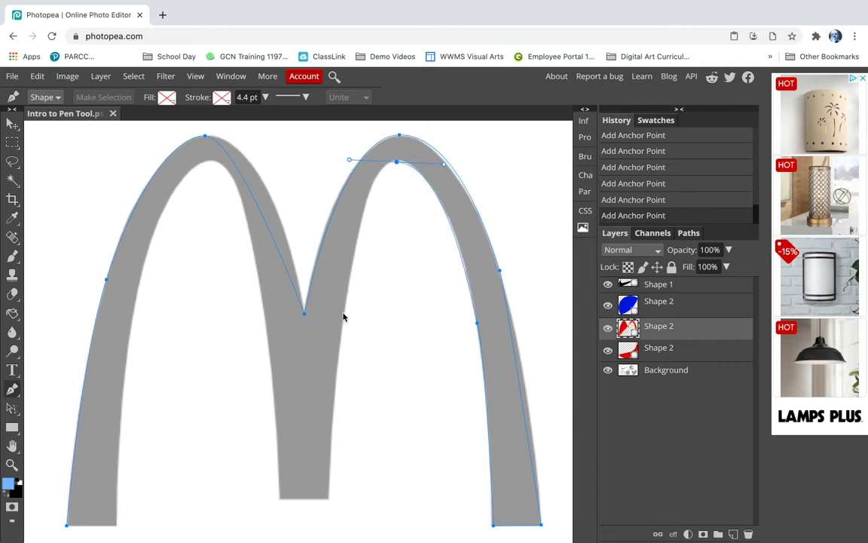
drag(342, 326, 340, 351)
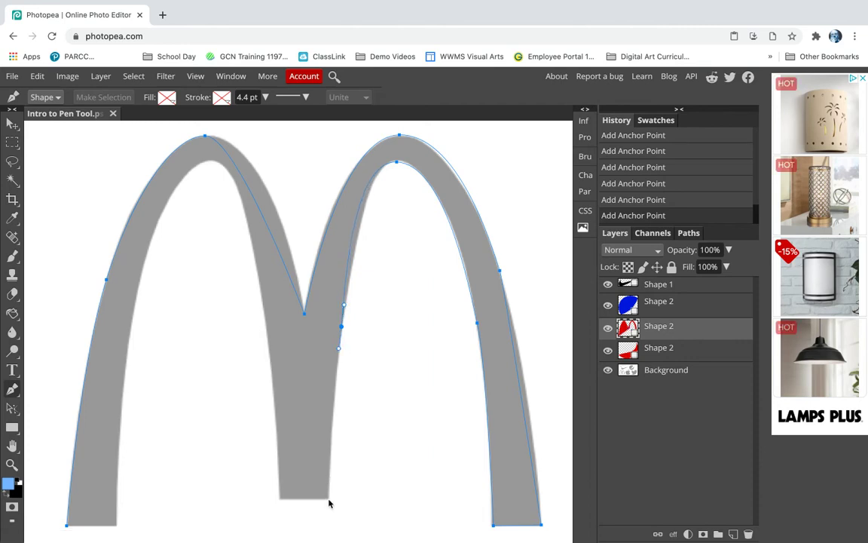
click(329, 499)
- Trace the middle leg's base, the left arch's inner curve and the left foot, and close the path at its starting anchor
click(279, 499)
drag(266, 326, 261, 299)
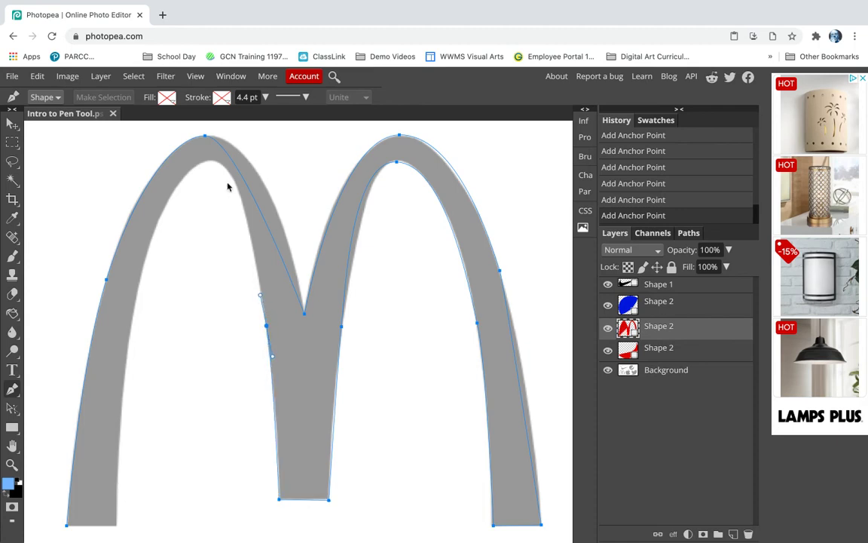
drag(209, 161, 170, 163)
drag(130, 334, 124, 391)
click(115, 525)
click(67, 526)
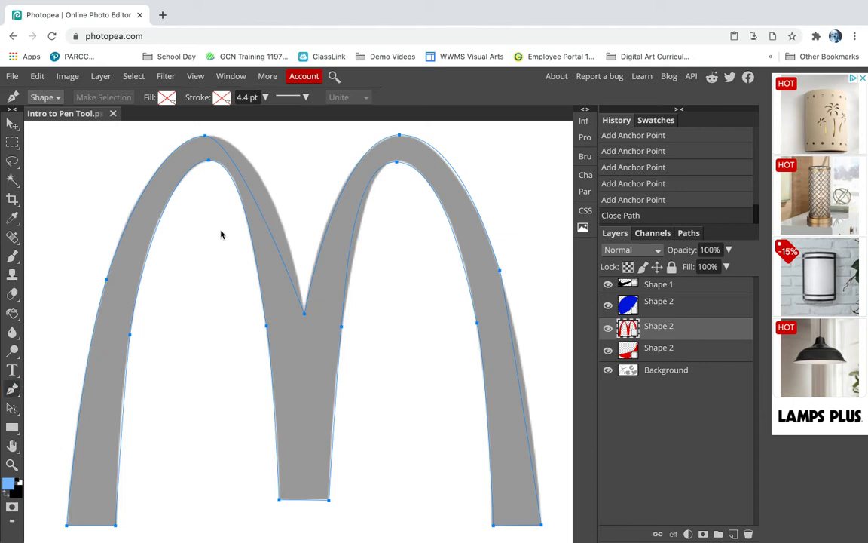
click(261, 213)
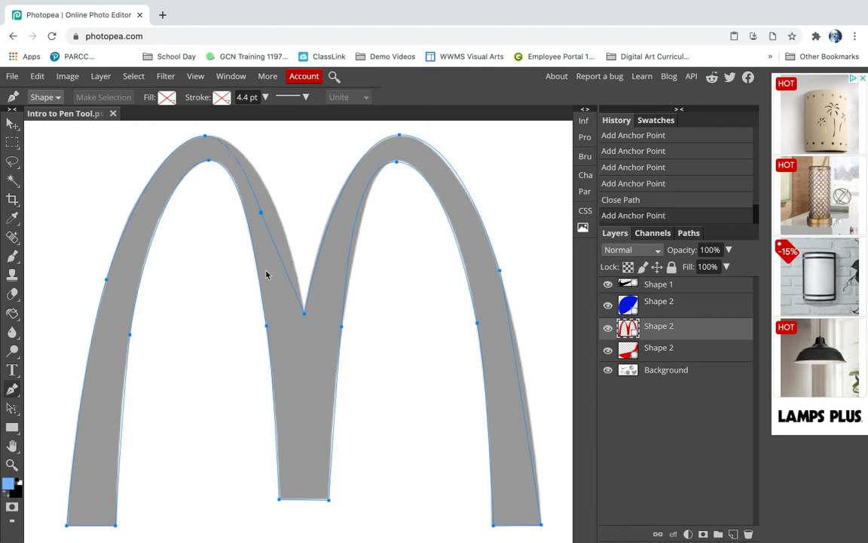
click(334, 212)
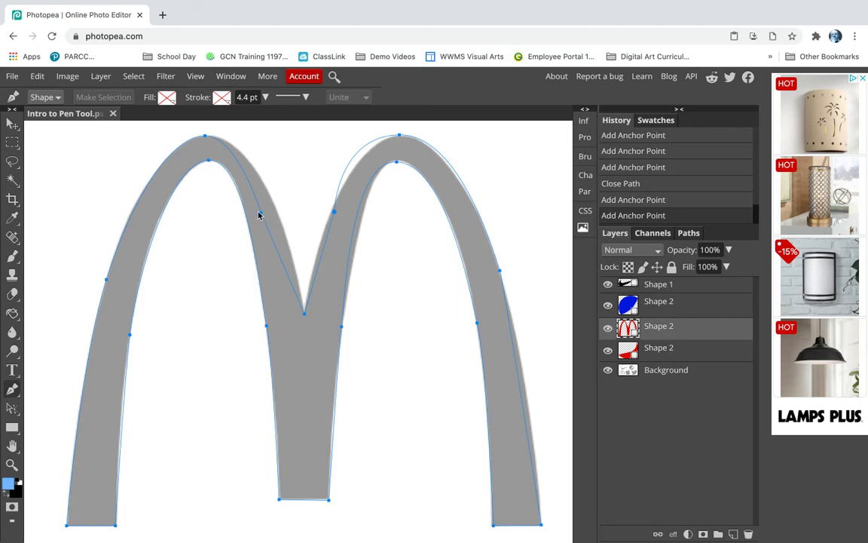
click(11, 390)
click(107, 281)
click(261, 214)
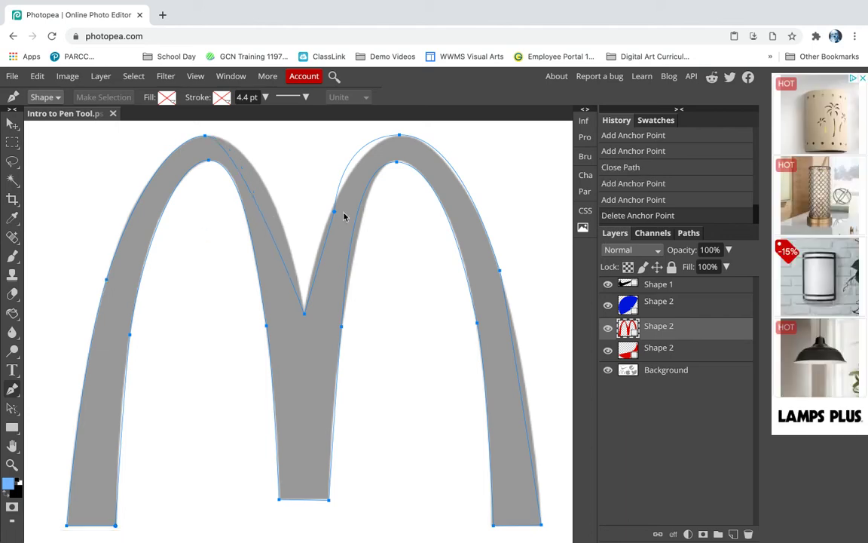
click(335, 215)
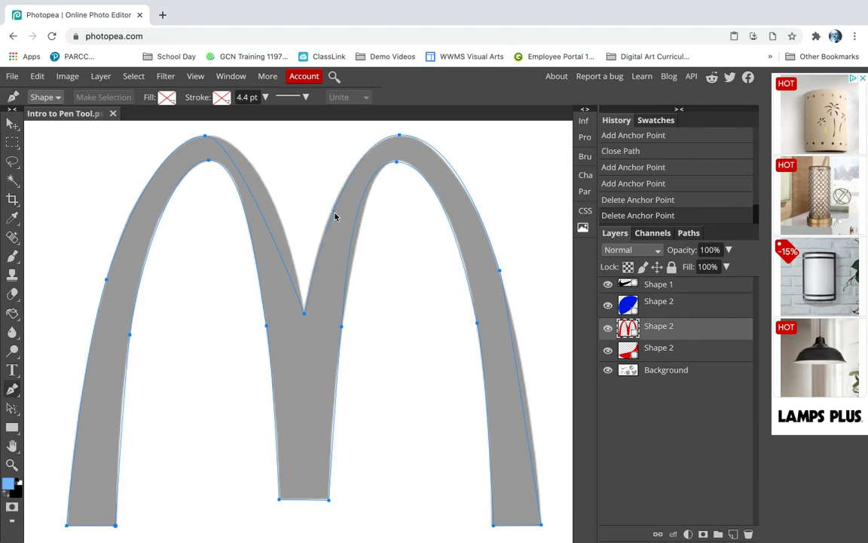
- With Direct Select, lengthen the right handle of the left arch's outer peak anchor to fit the curve down to the central notch
click(12, 409)
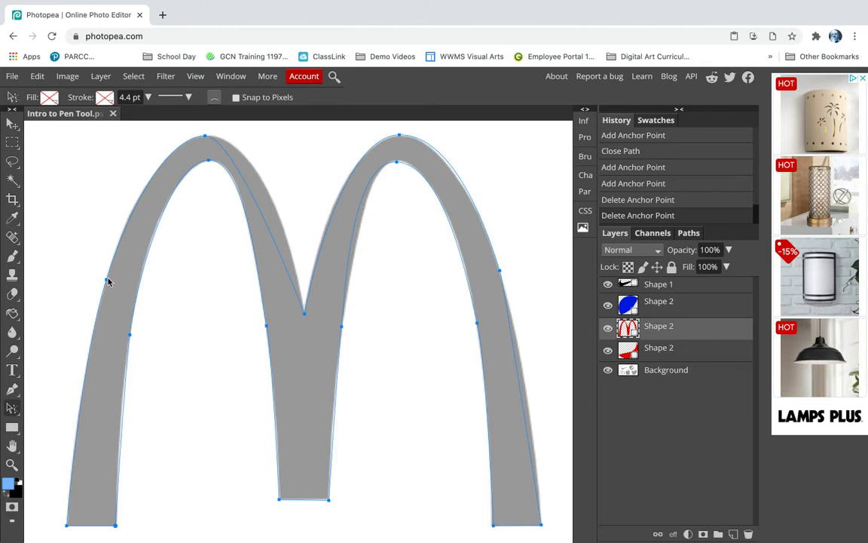
click(206, 136)
drag(238, 136, 278, 137)
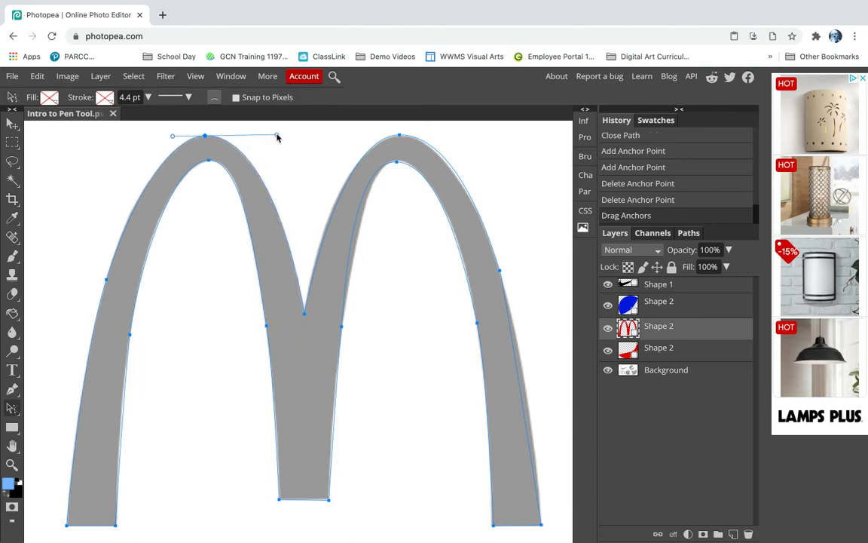
- Lower the right arch's outer peak anchor slightly and adjust both its handles to follow the outer edge
click(399, 137)
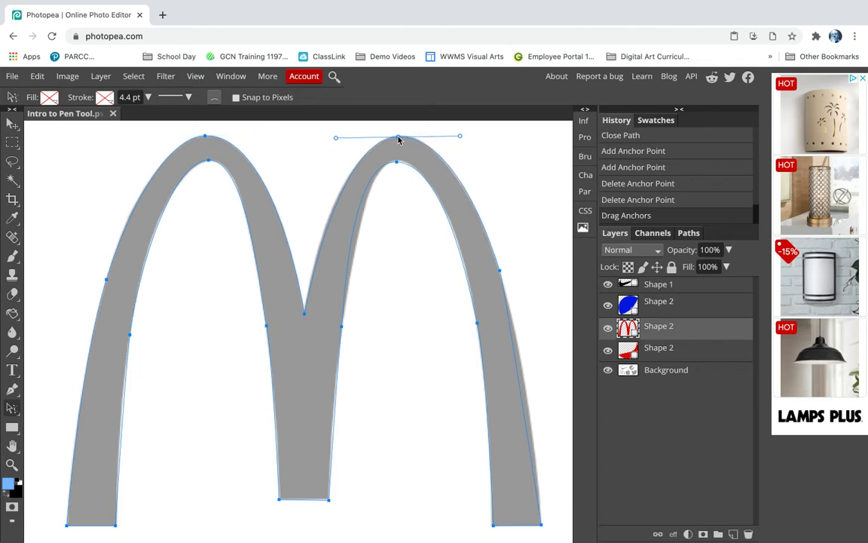
drag(335, 139, 330, 139)
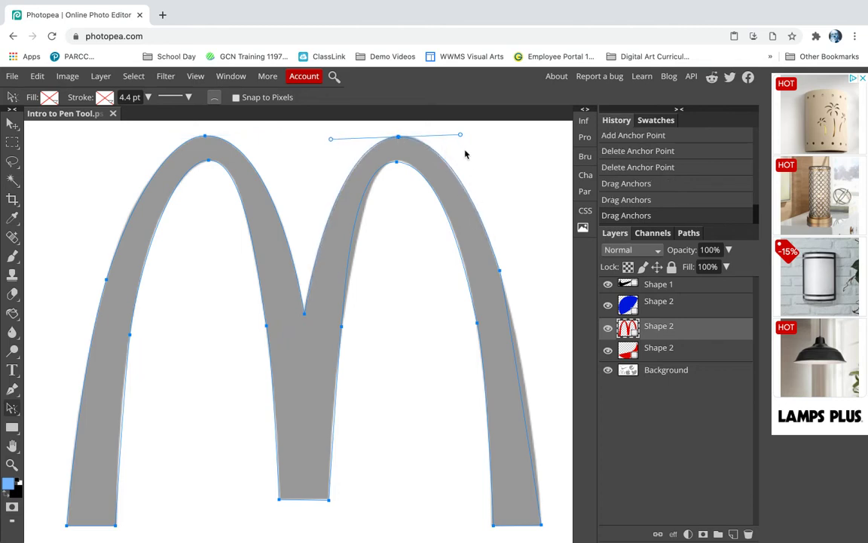
drag(460, 137, 456, 137)
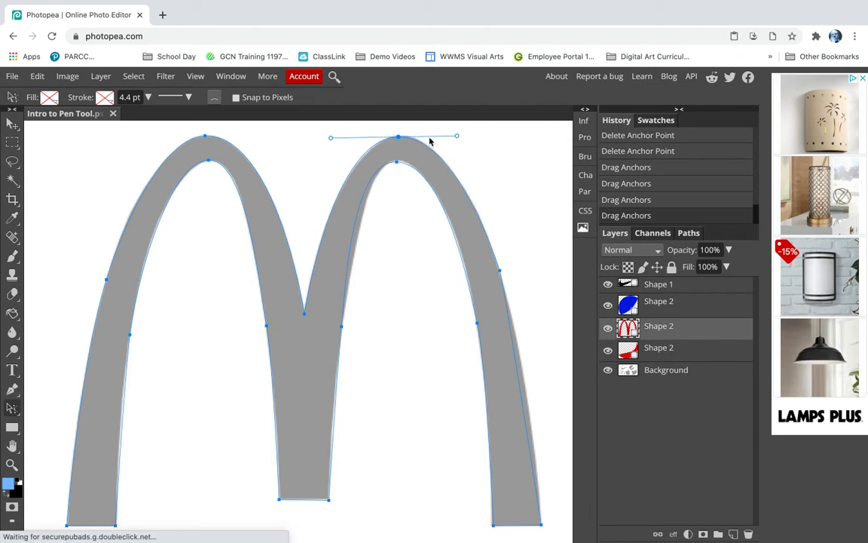
click(328, 143)
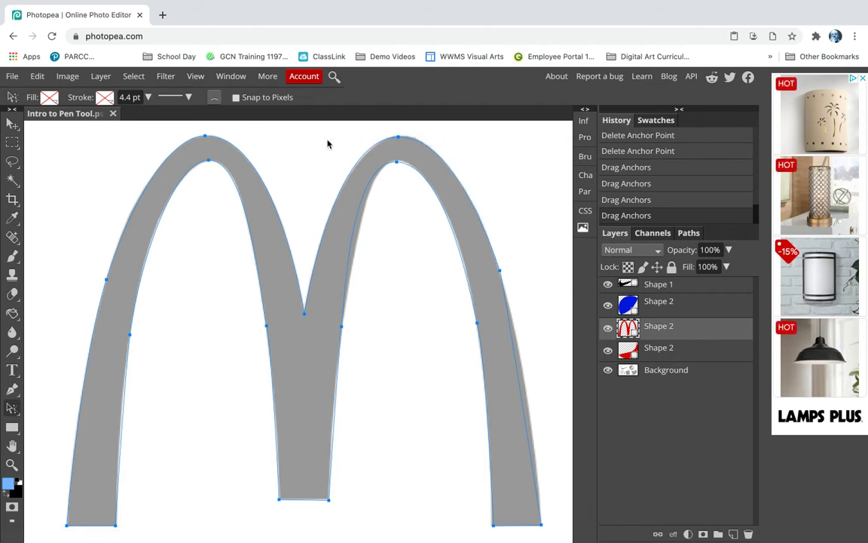
click(398, 139)
drag(331, 141, 336, 137)
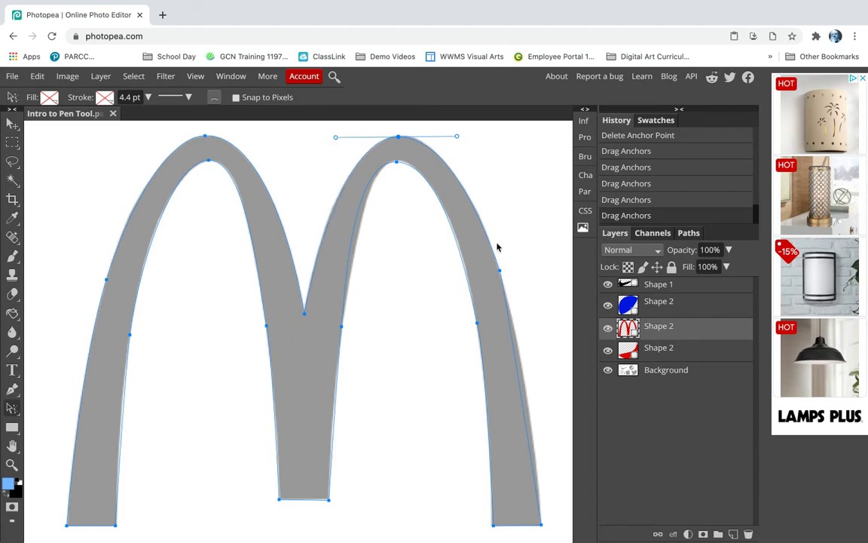
- Lengthen the lower handle of the right leg's outer anchor and adjust the upper handle of its inner anchor to fit both edges
click(500, 271)
drag(505, 283, 529, 368)
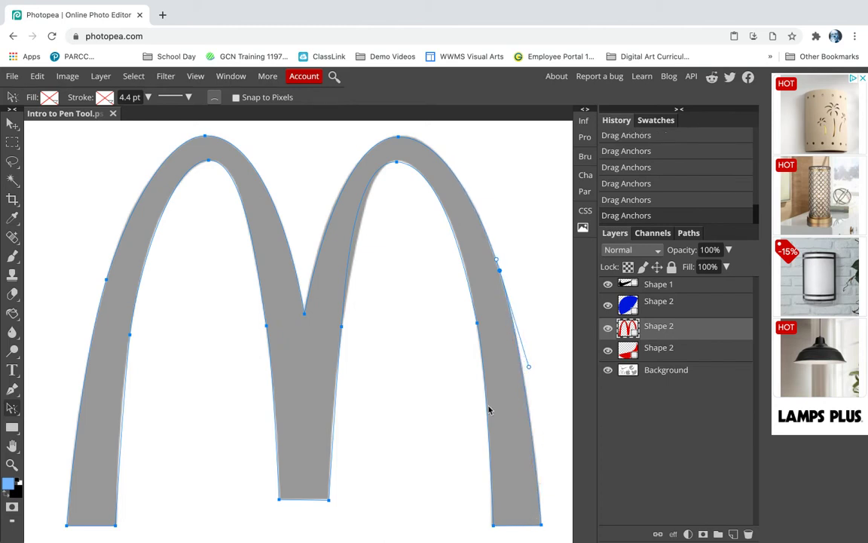
click(477, 322)
drag(466, 279, 467, 268)
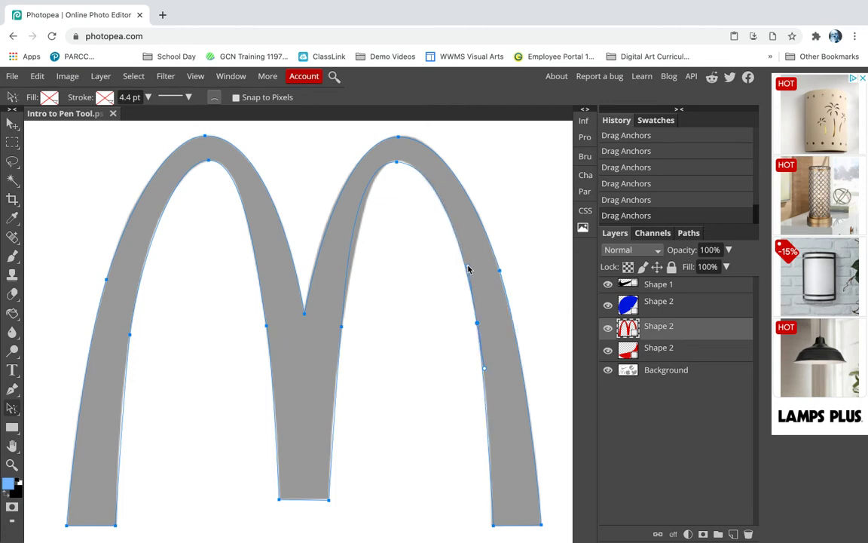
- Refine the right arch's inner peak anchor and handles, and the middle leg's right-side anchor and lower handle, to match the inner edge
click(398, 162)
drag(398, 163, 441, 165)
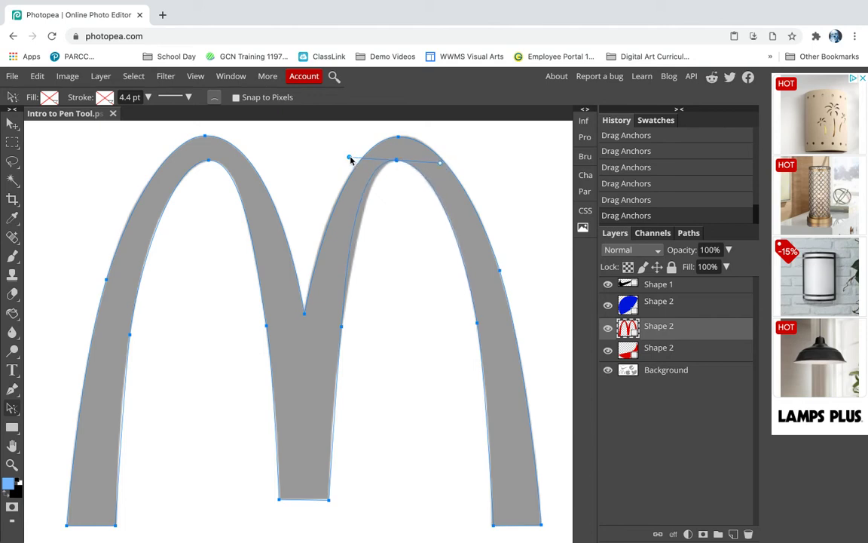
drag(351, 160, 362, 160)
click(342, 327)
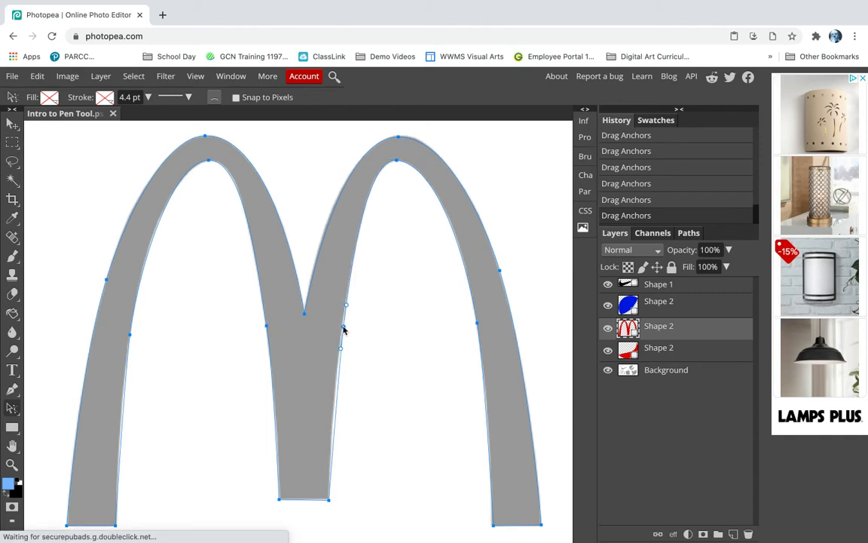
drag(343, 329, 333, 383)
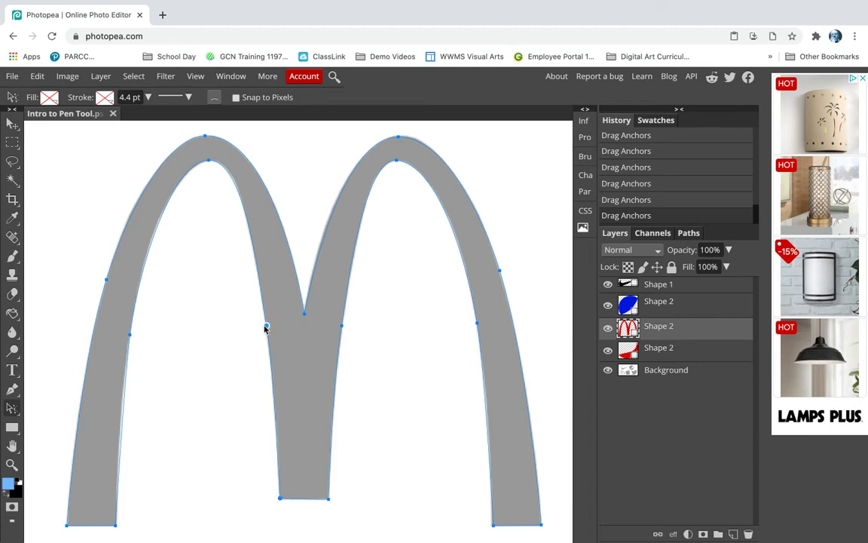
- Adjust the handles of the middle leg's left anchor, the left arch's inner peak and the left leg's inner anchor to fit the edge
drag(260, 294, 257, 272)
click(209, 163)
drag(171, 164, 165, 170)
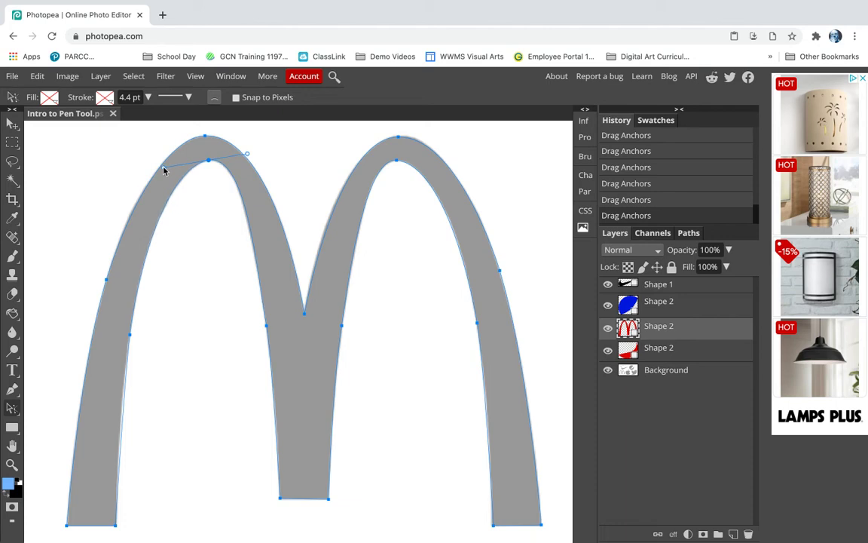
click(130, 341)
drag(130, 338, 118, 413)
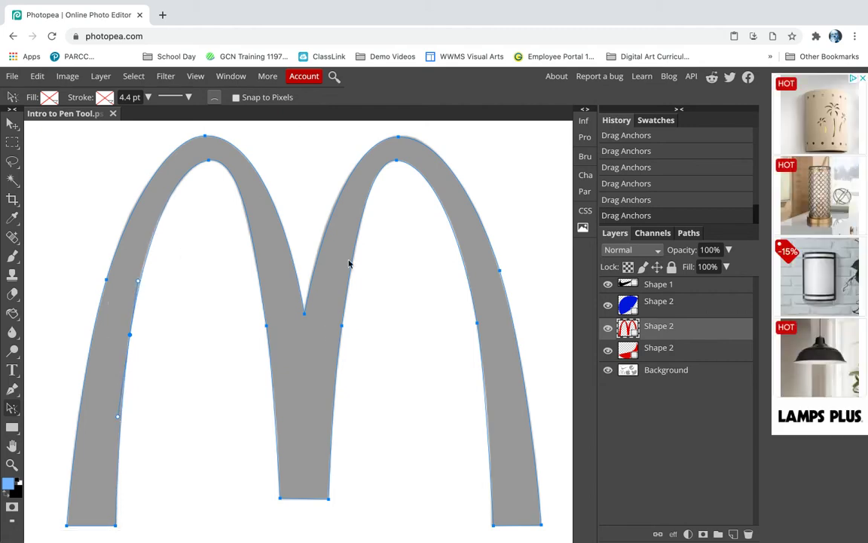
- Readjust the left handle of the right arch's outer peak, nudge the anchor up slightly, and deselect it
click(399, 138)
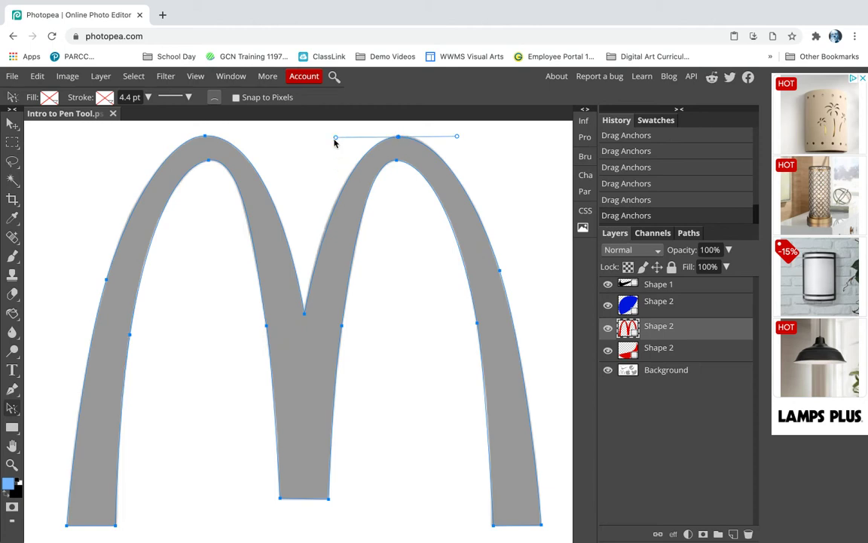
drag(335, 139, 331, 141)
drag(398, 138, 399, 136)
click(496, 192)
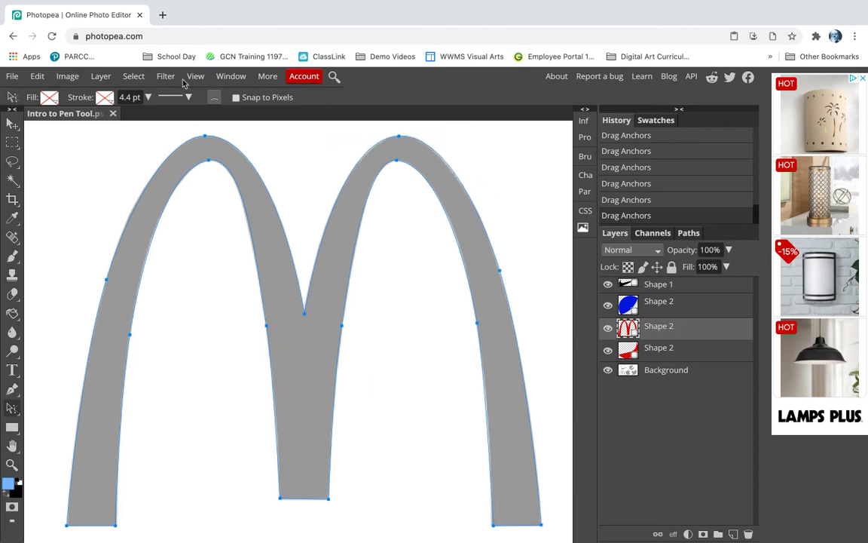
- Fill the McDonald's arches shape with solid golden yellow
click(50, 99)
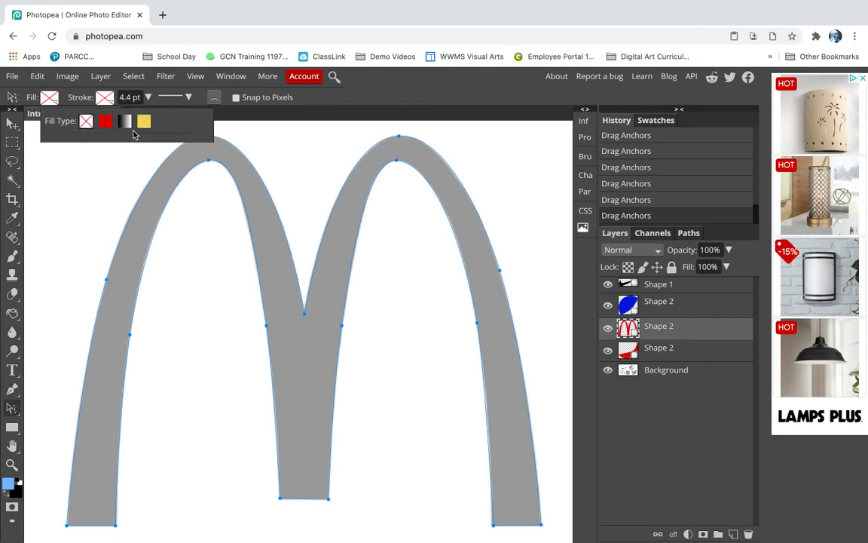
click(105, 125)
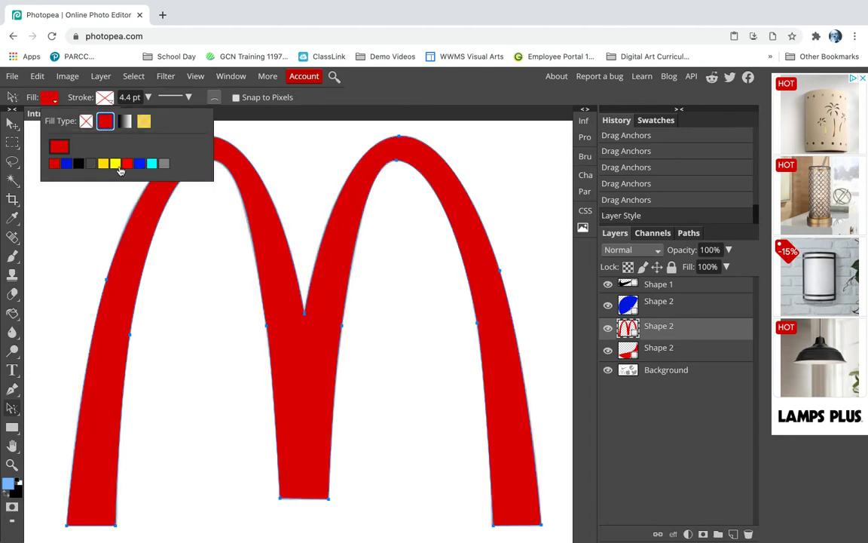
click(105, 165)
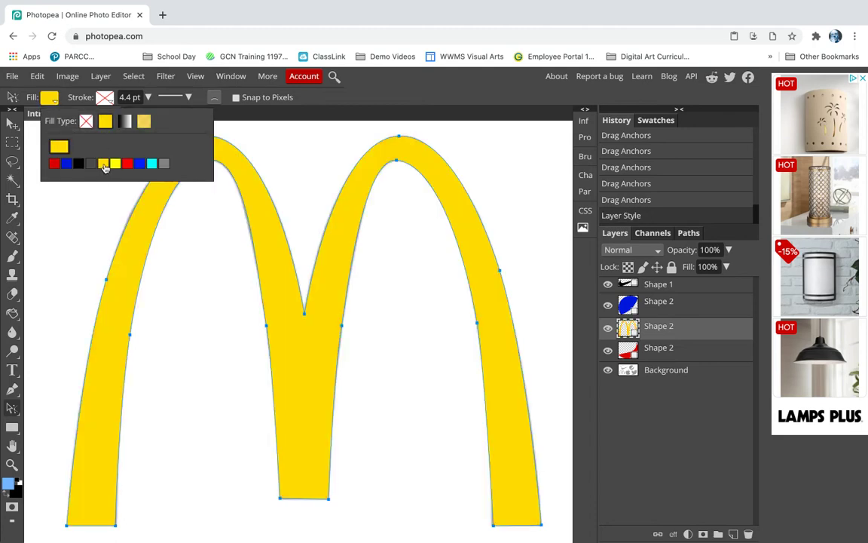
- Change the McDonald's arches fill to a slightly darker golden yellow with the colour picker
click(59, 147)
drag(239, 196, 242, 195)
click(312, 328)
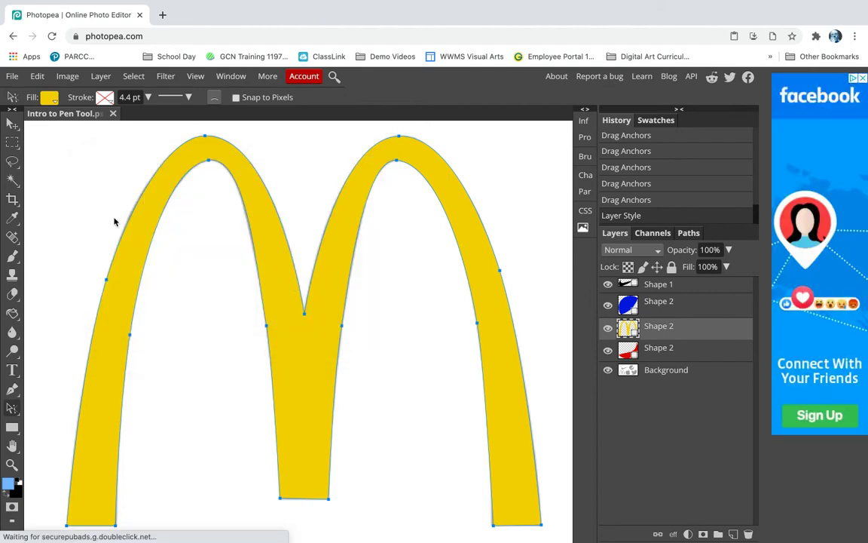
- Adjust the upper handle of the left arch's outer-side anchor to fit the edge, and deselect the arches shape
click(107, 281)
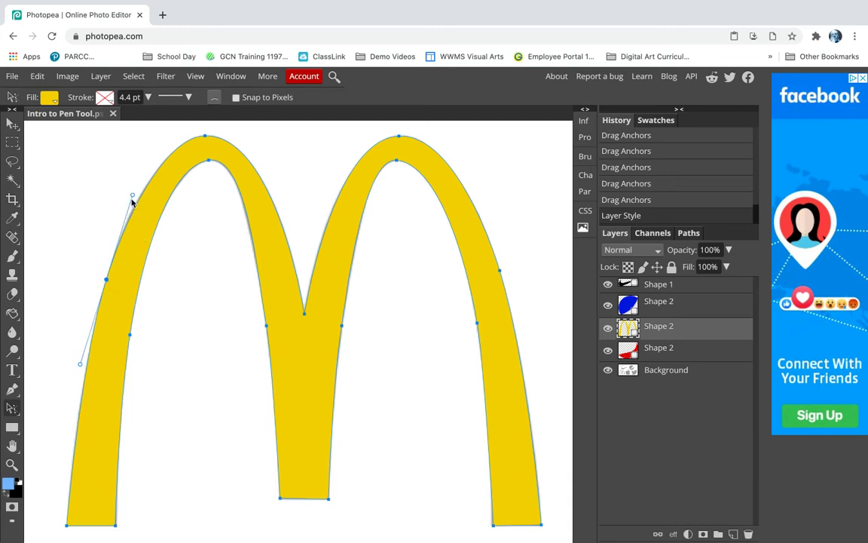
drag(132, 198, 132, 192)
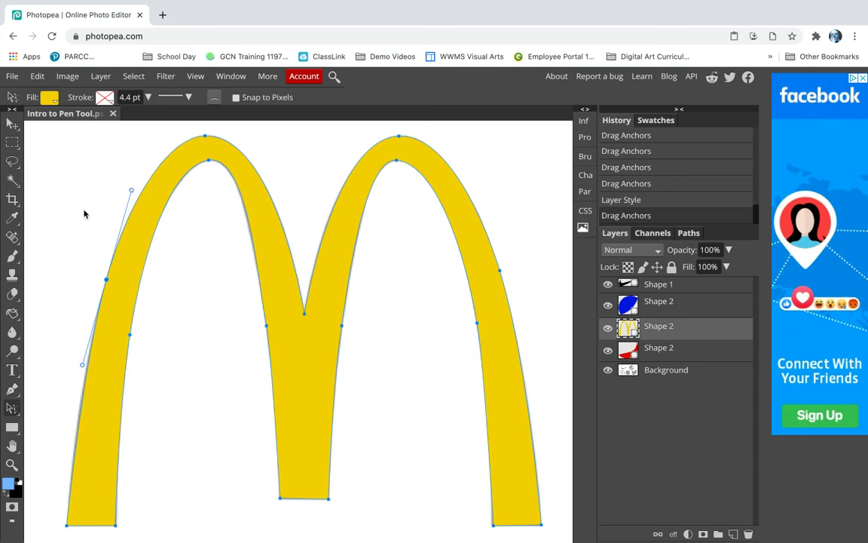
click(13, 124)
click(51, 182)
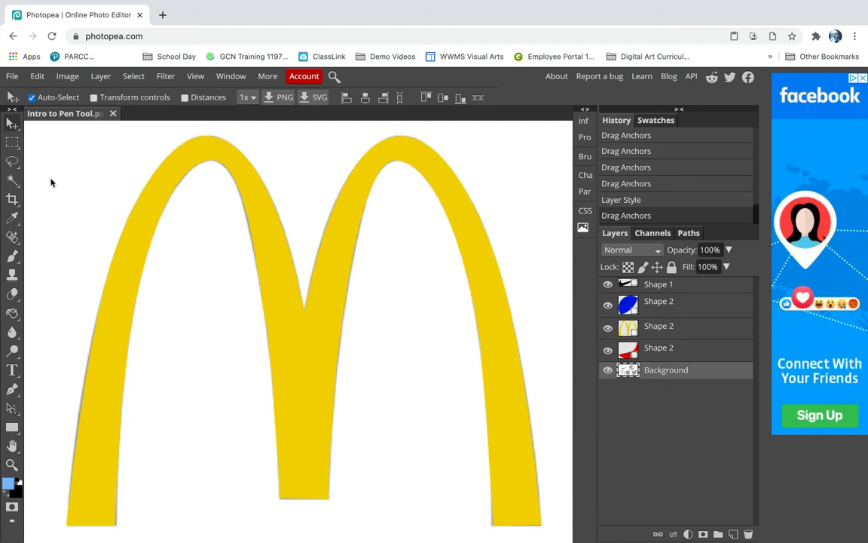
- Review the traced Nike, Pepsi and McDonald's logos by selecting each shape layer in turn, ending on the Background layer
scroll(305, 307, down, 3)
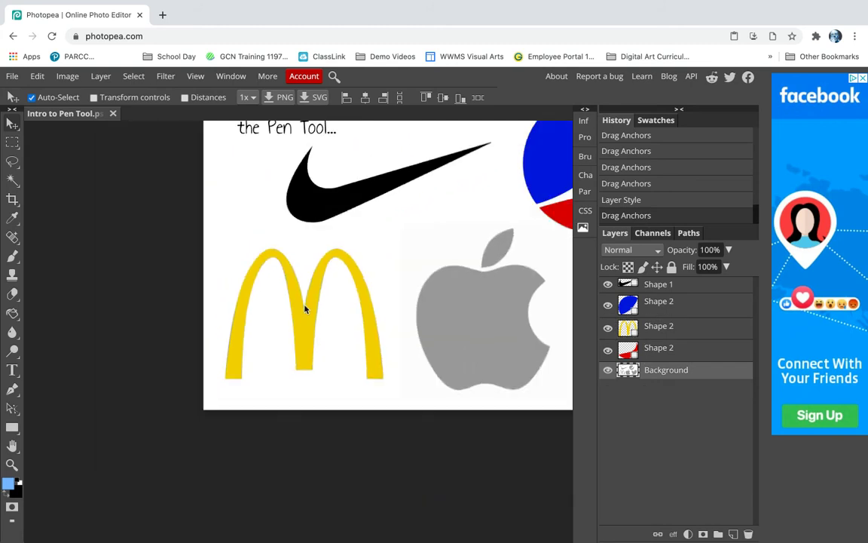
scroll(305, 308, right, 5)
scroll(305, 307, up, 2)
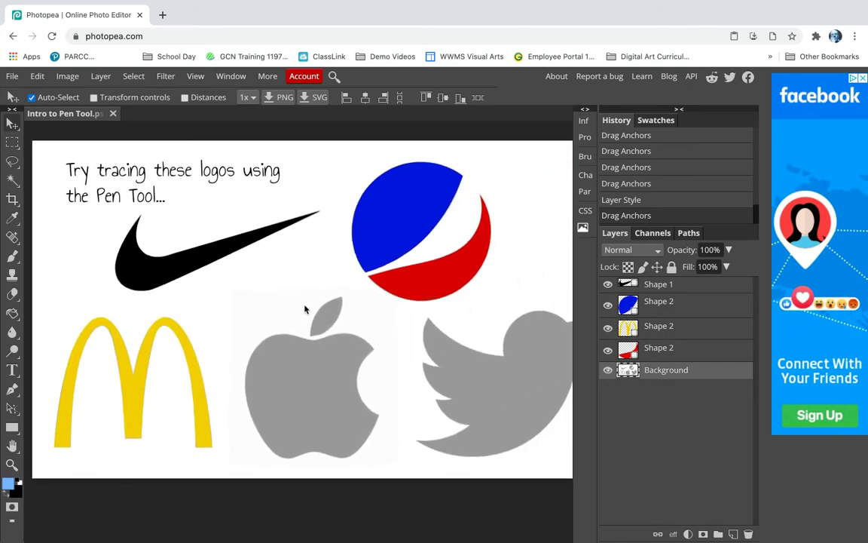
scroll(305, 307, right, 2)
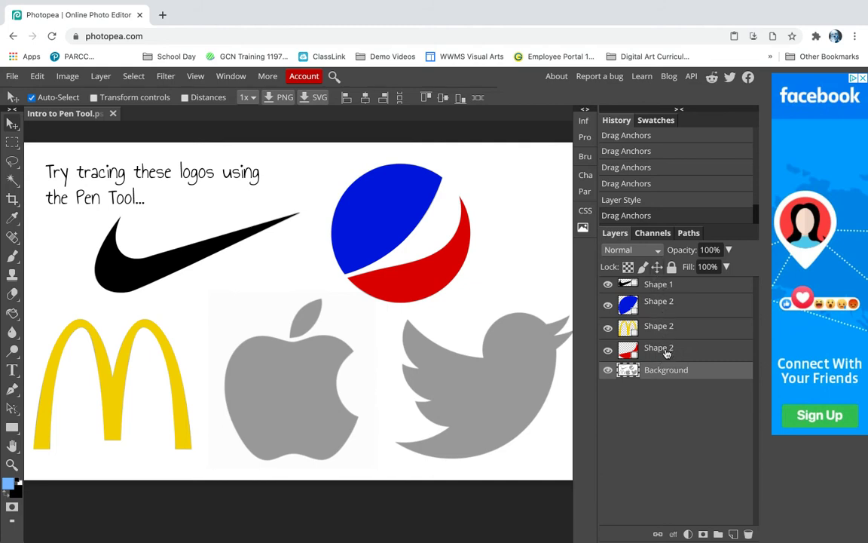
click(658, 285)
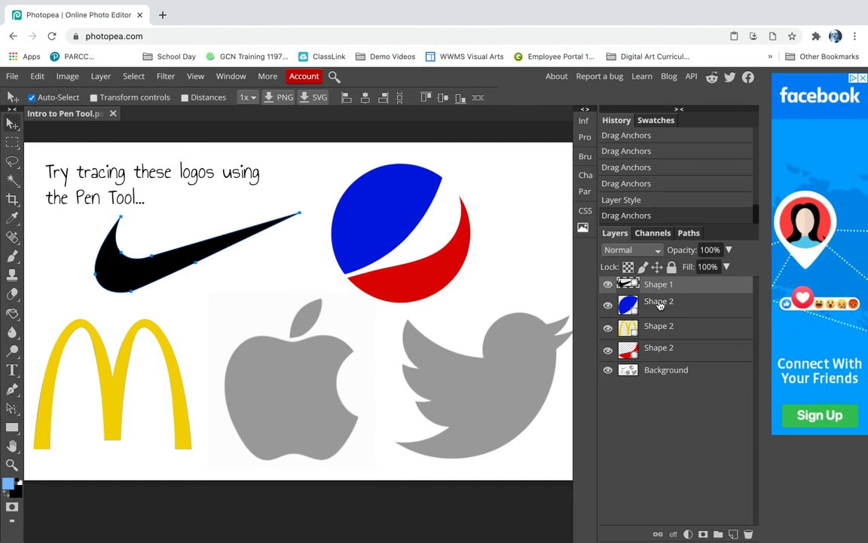
click(659, 304)
click(660, 351)
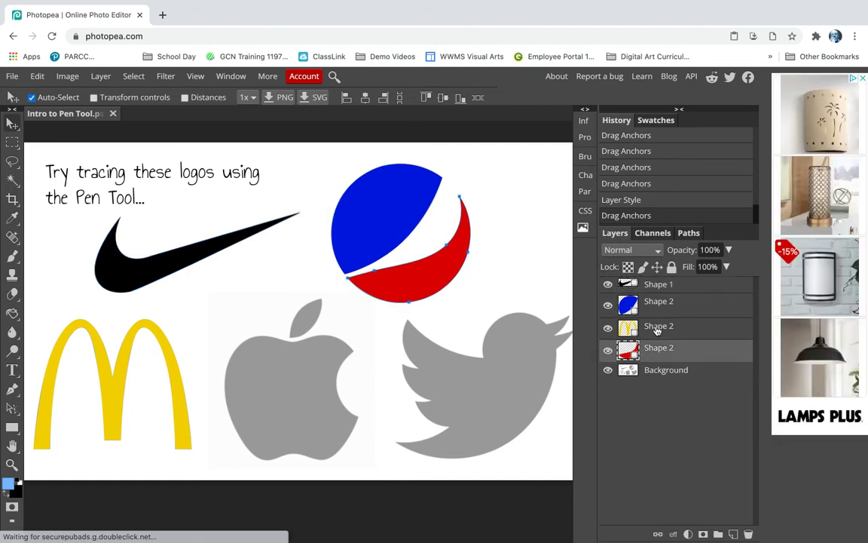
click(659, 336)
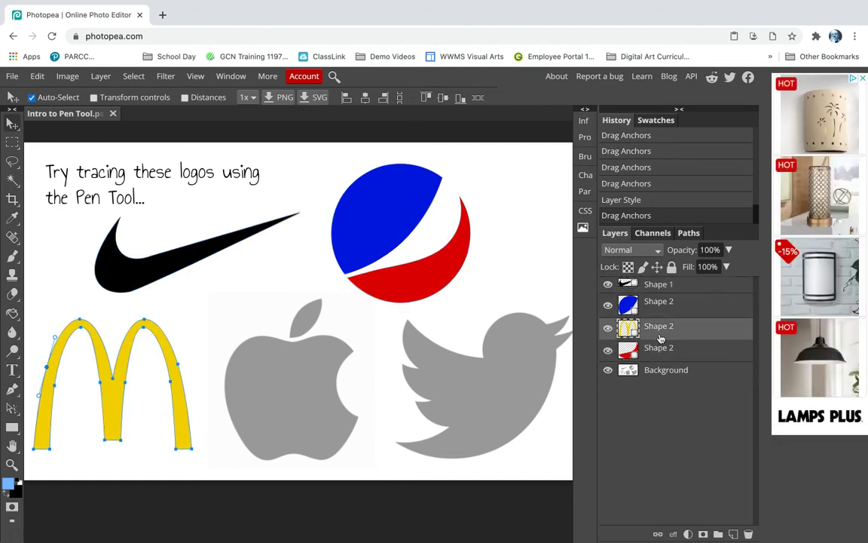
click(664, 370)
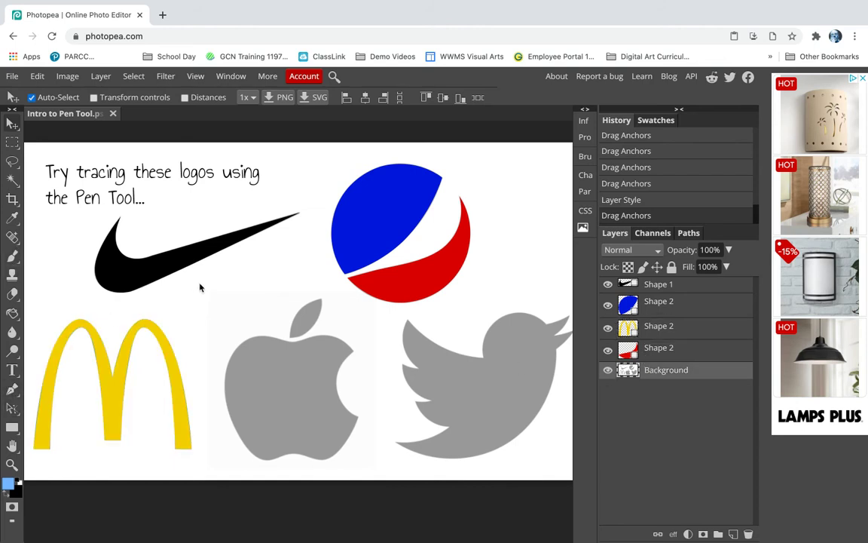
- Start a Pen tool shape at the upper tip of the Apple logo's bite and curve it to the bite's middle
scroll(249, 369, up, 5)
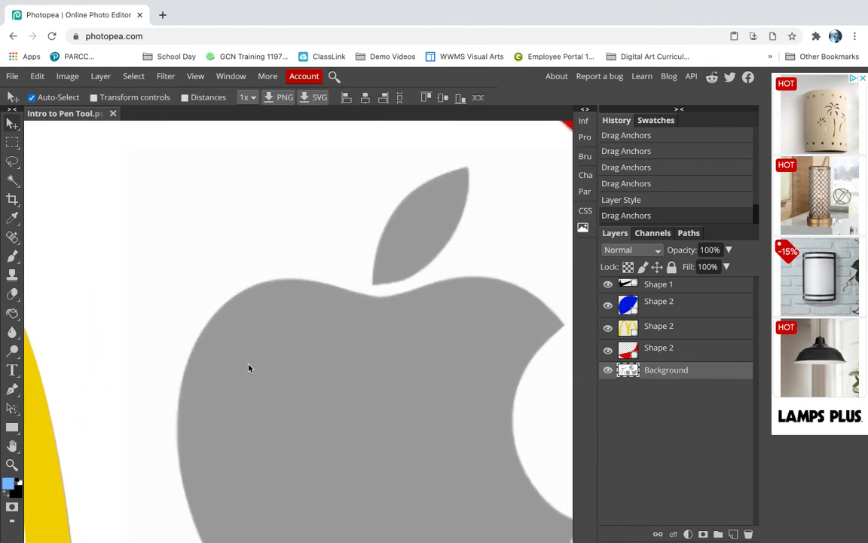
scroll(336, 386, down, 3)
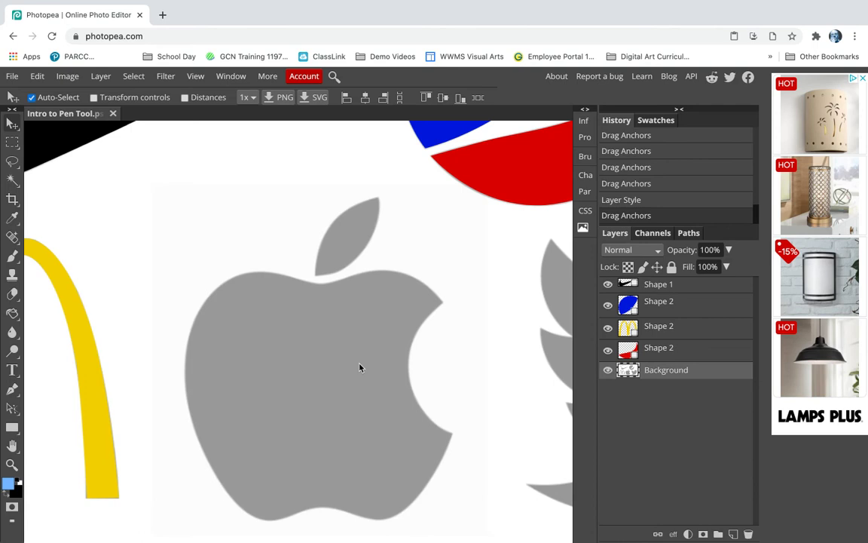
scroll(360, 368, down, 2)
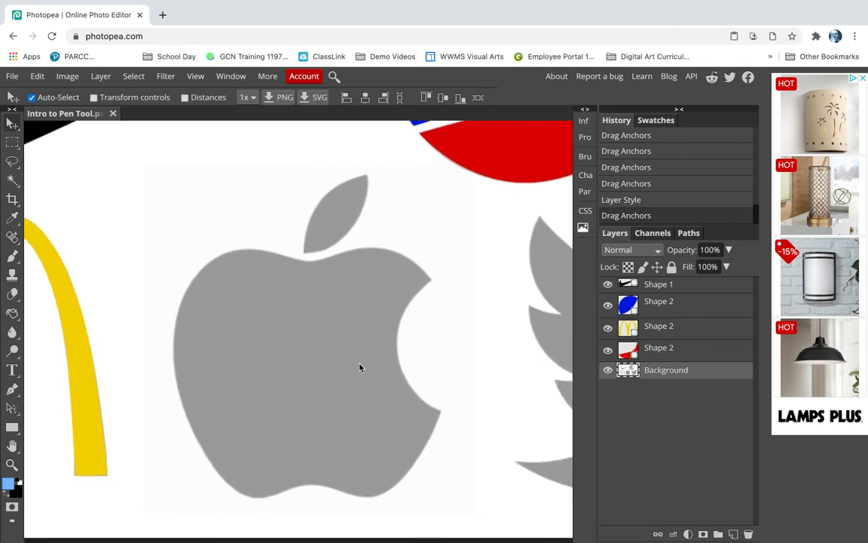
click(12, 389)
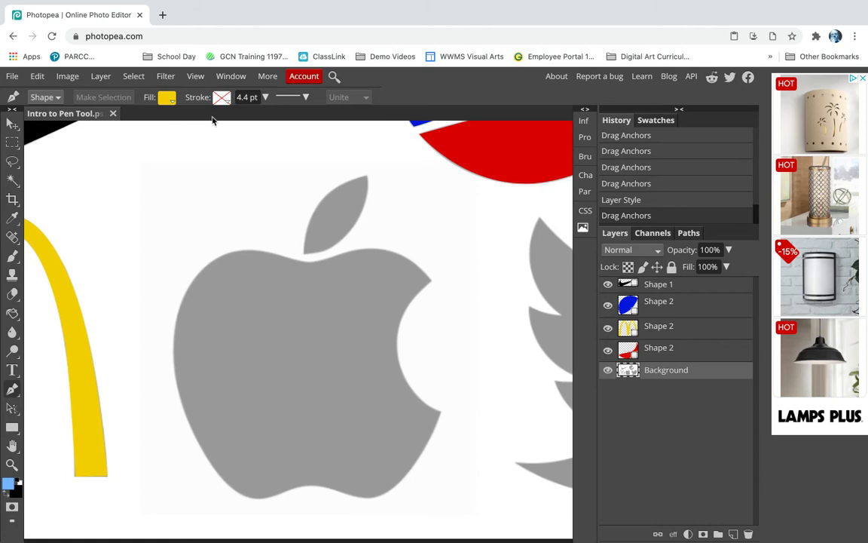
click(432, 284)
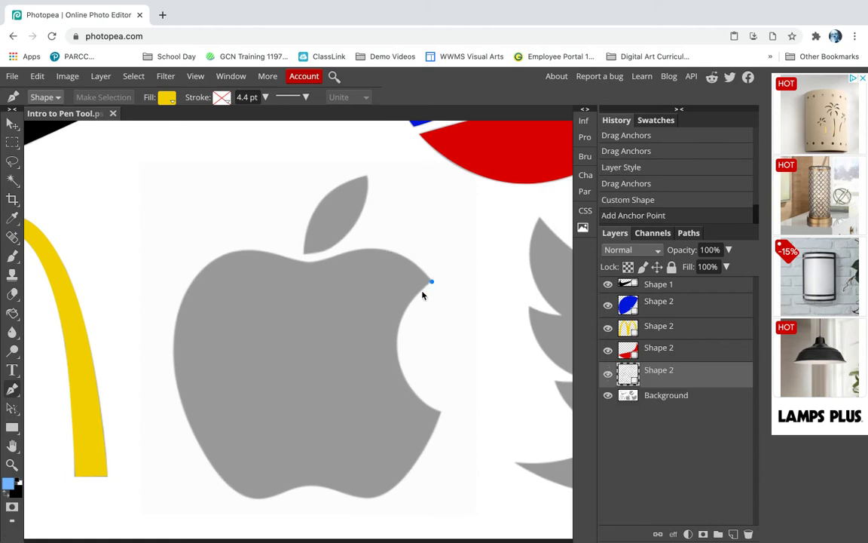
drag(397, 347, 398, 390)
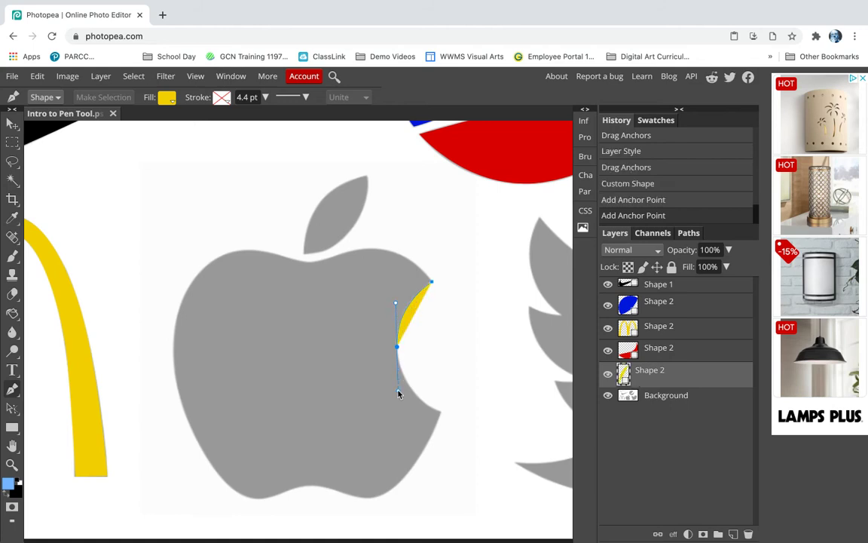
- Set the Apple shape's fill to none and extend the path to the lower tip of the bite
click(167, 97)
click(204, 122)
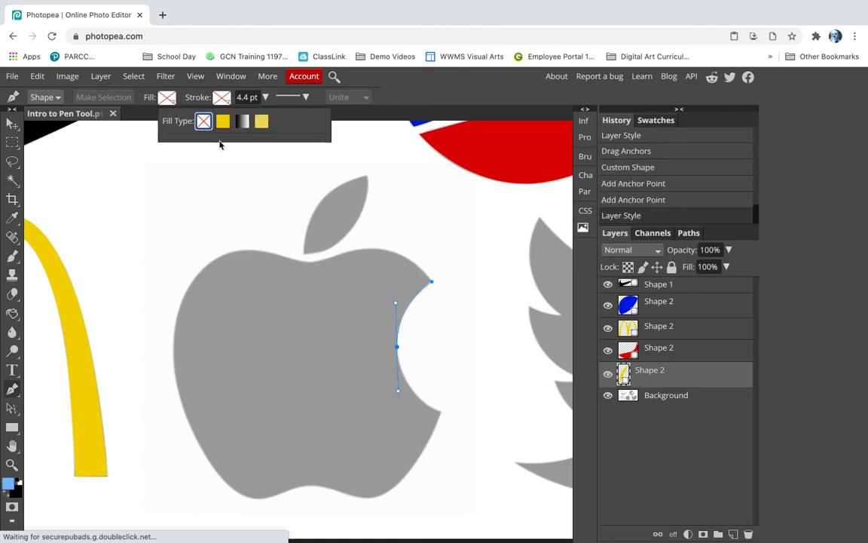
click(441, 414)
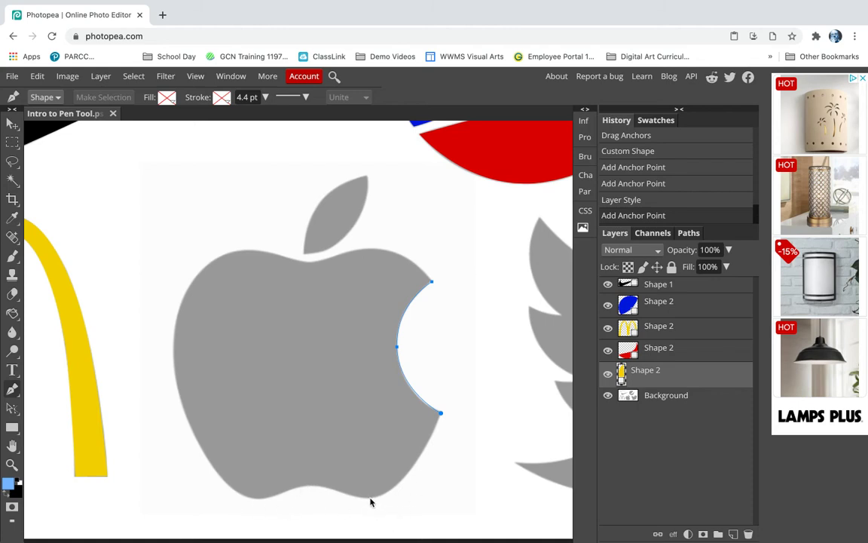
- Trace the apple's underside with curved anchors at the right lobe, centre notch and left lobe, redoing the left lobe's anchor as a curve
drag(370, 499, 283, 490)
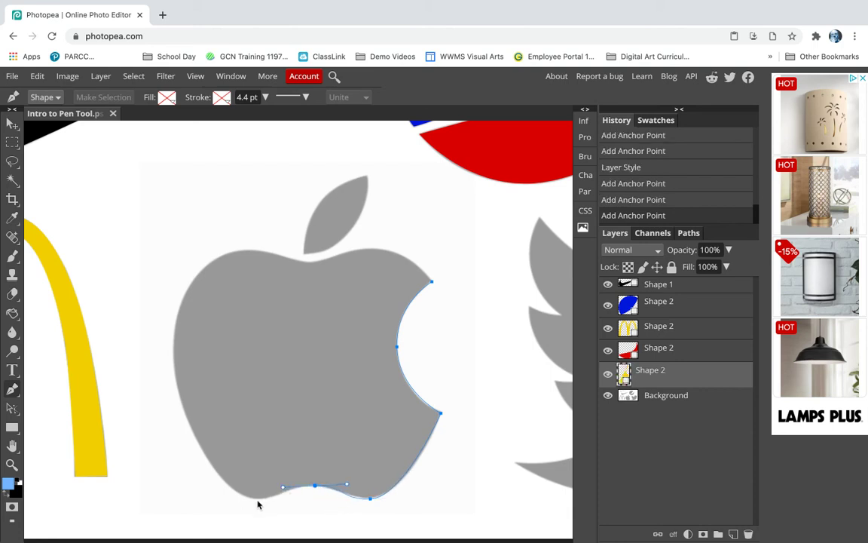
click(256, 498)
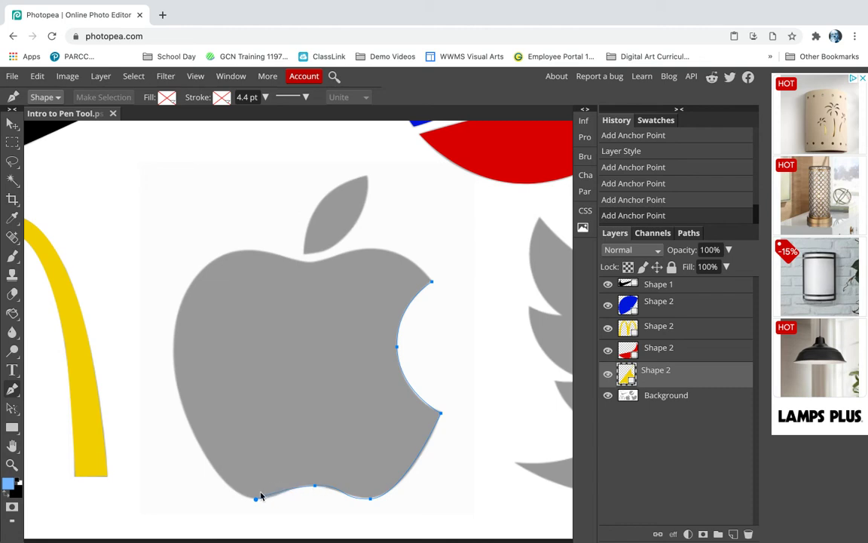
key(ctrl+z)
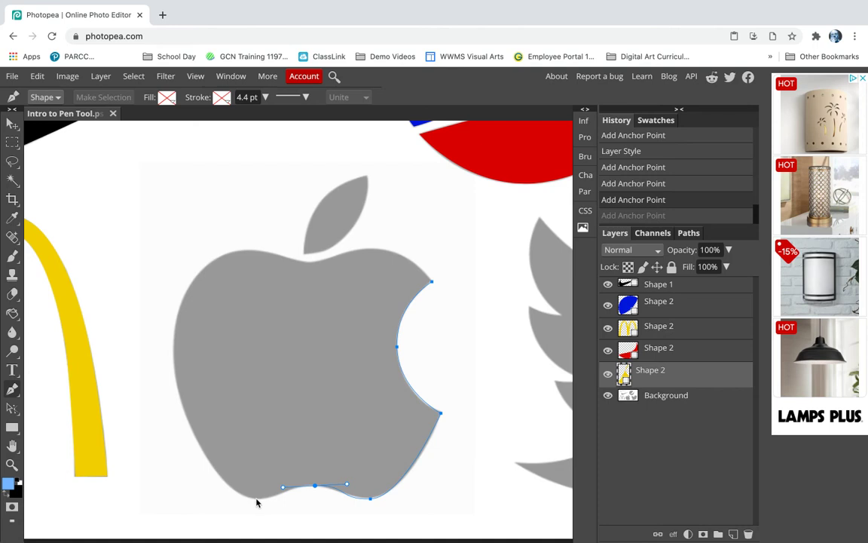
drag(256, 500, 235, 500)
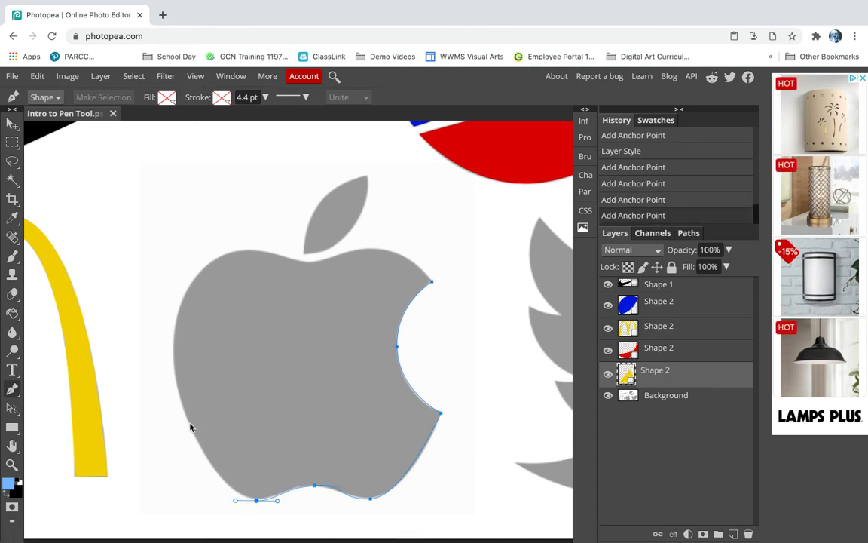
- Trace the apple's left side and top with curved anchors, and close the path at the bite's upper tip
drag(189, 421, 175, 386)
drag(187, 289, 254, 249)
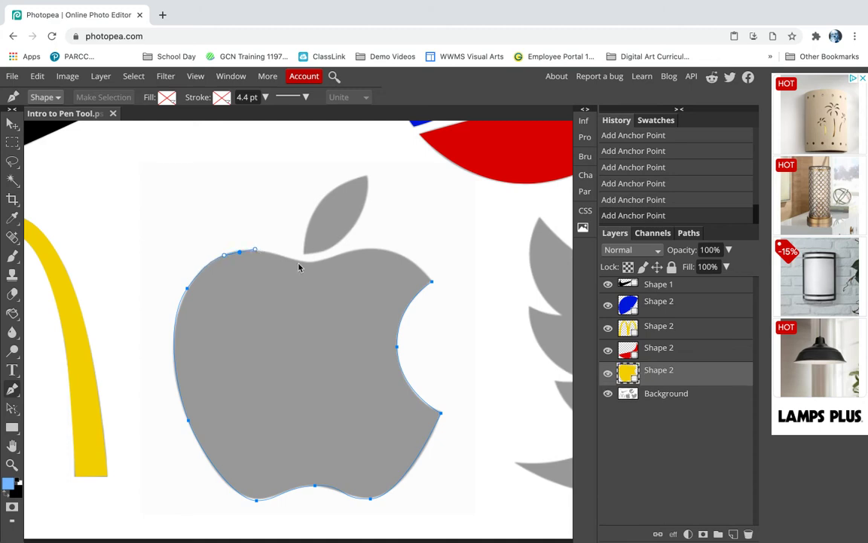
drag(309, 265, 322, 265)
drag(375, 249, 403, 250)
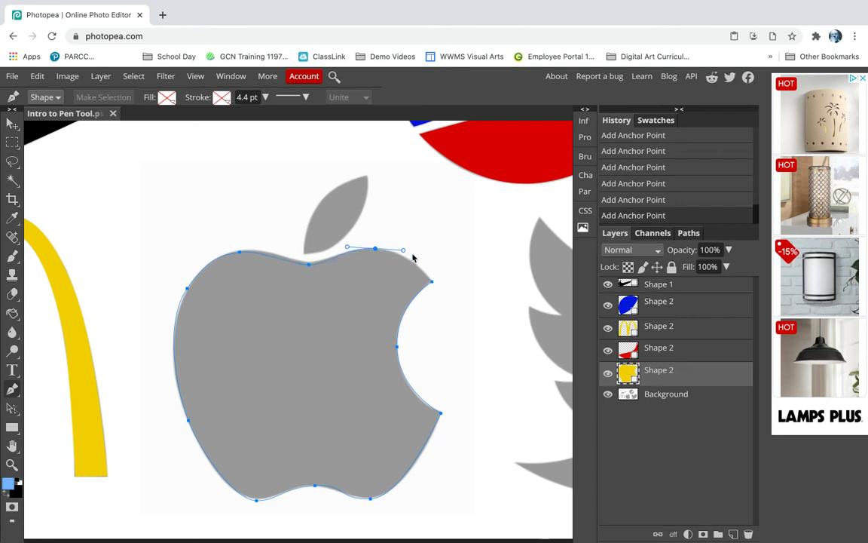
click(433, 283)
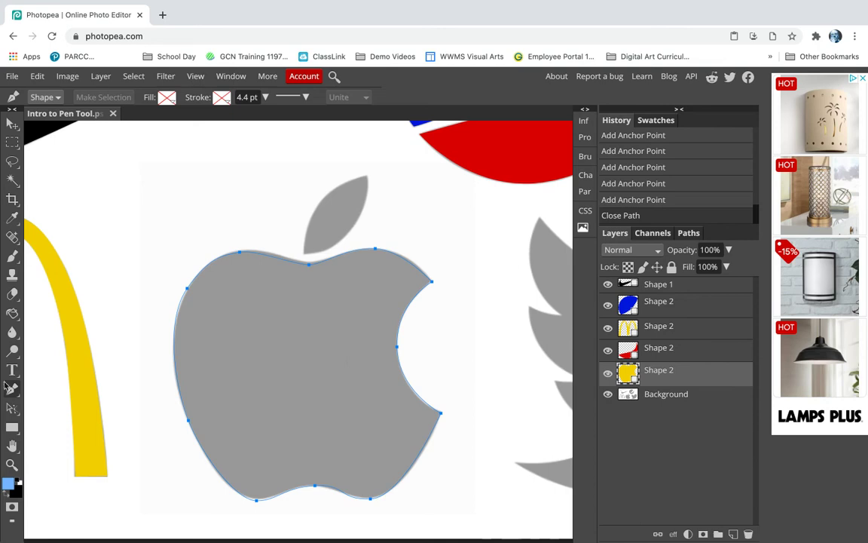
- Refine the anchors on the apple's upper-left shoulder, left top hump and top dip with the Direct Selection tool
click(12, 407)
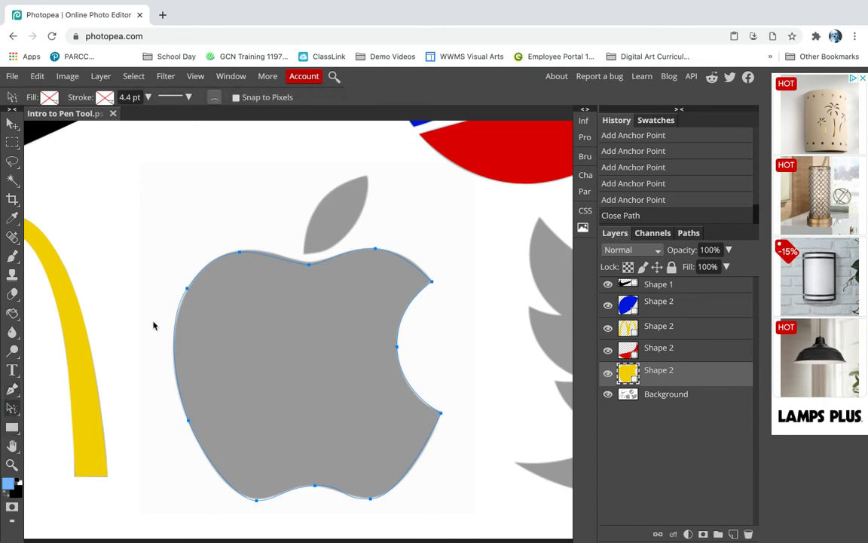
click(188, 289)
drag(189, 291, 189, 290)
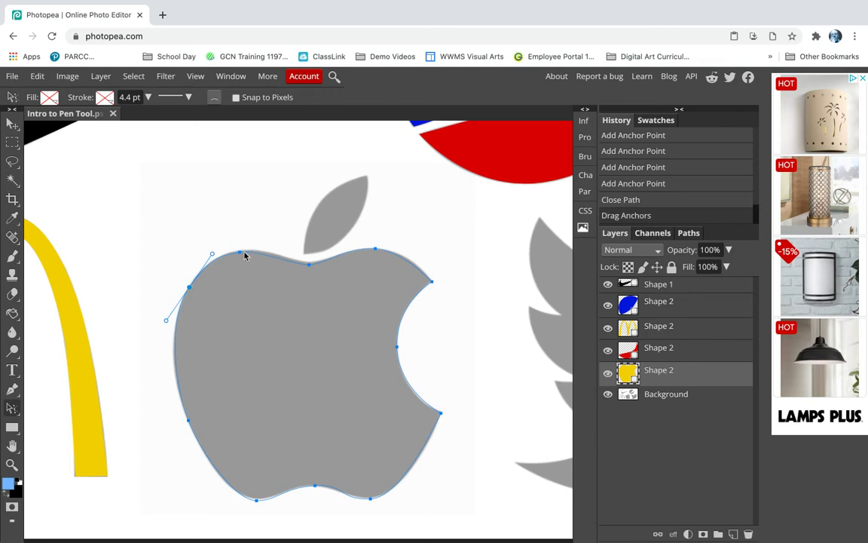
drag(240, 254, 266, 248)
click(308, 264)
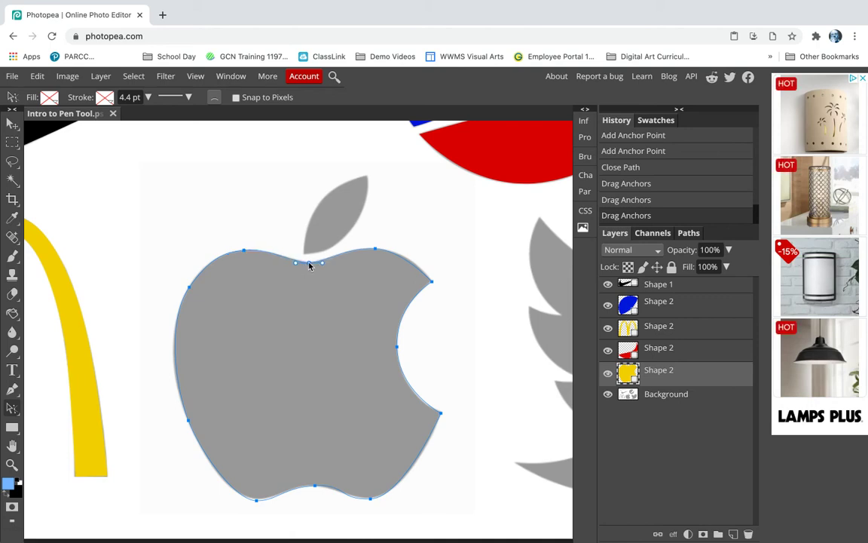
- Lengthen the right handle of the apple's right top hump and the lower handle of the bite's middle anchor to fit the edge
click(377, 248)
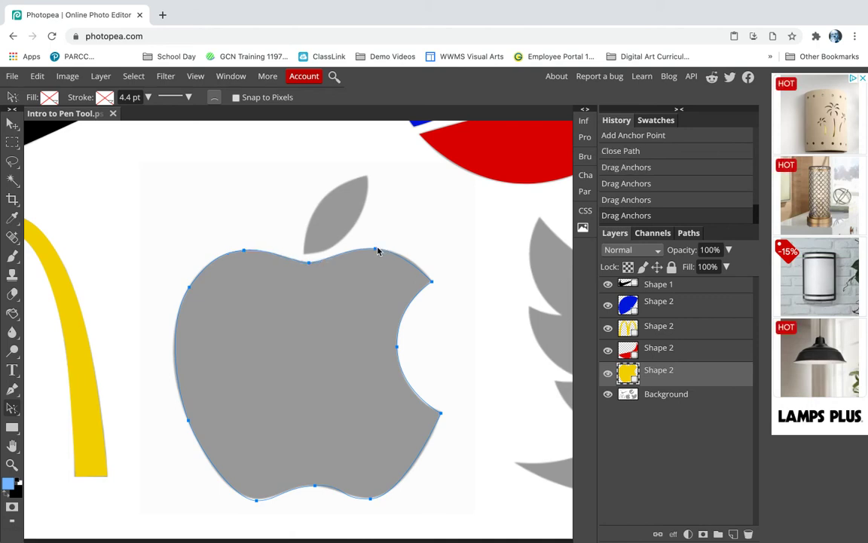
click(375, 250)
drag(405, 254, 411, 252)
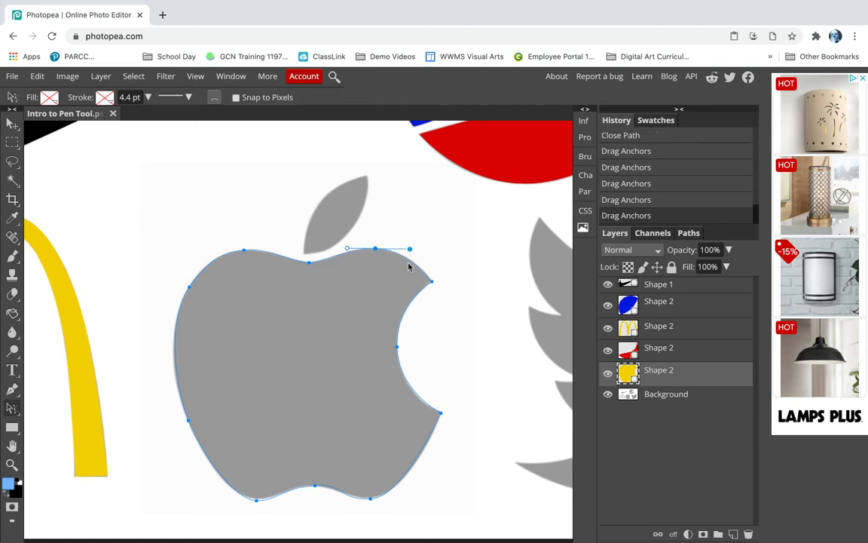
click(398, 348)
drag(399, 394, 399, 398)
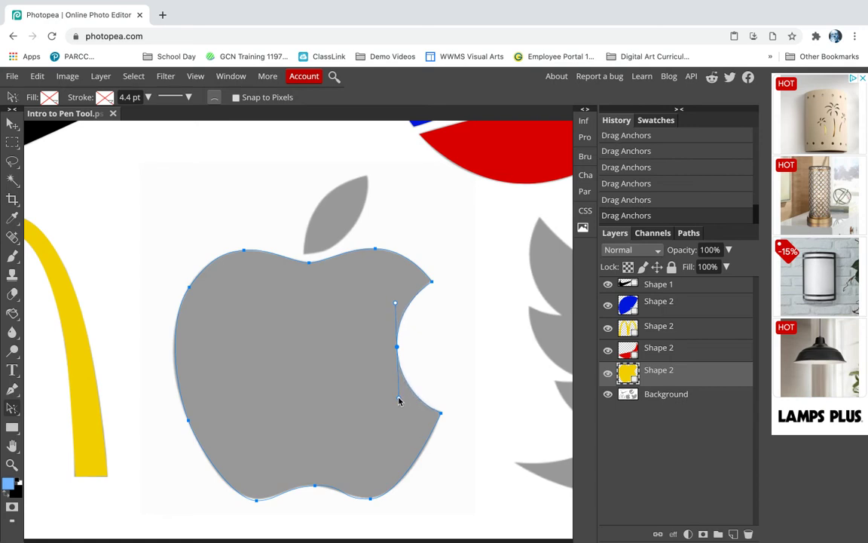
- Reposition the apple's bottom lobe, centre notch and lower-left side anchors, and adjust their handles to match the outline
click(370, 498)
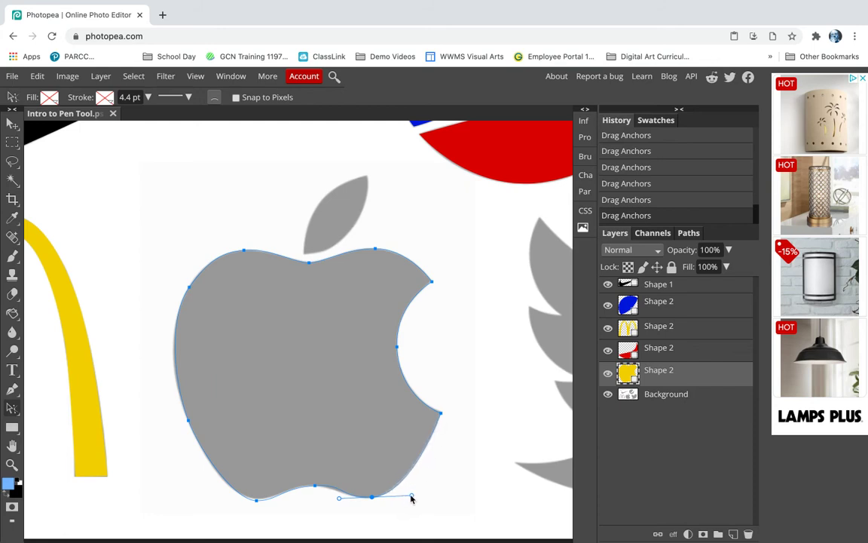
click(310, 487)
drag(310, 490, 309, 489)
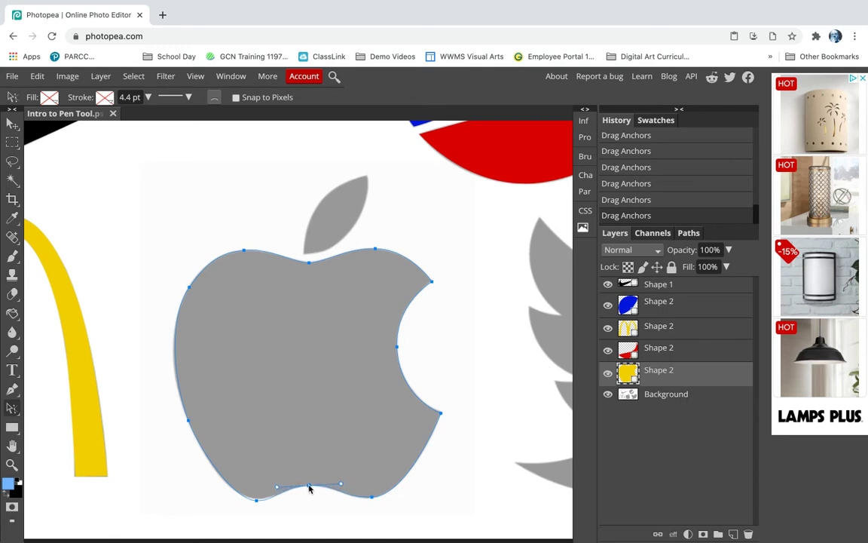
click(257, 499)
drag(256, 500, 283, 501)
drag(188, 422, 189, 422)
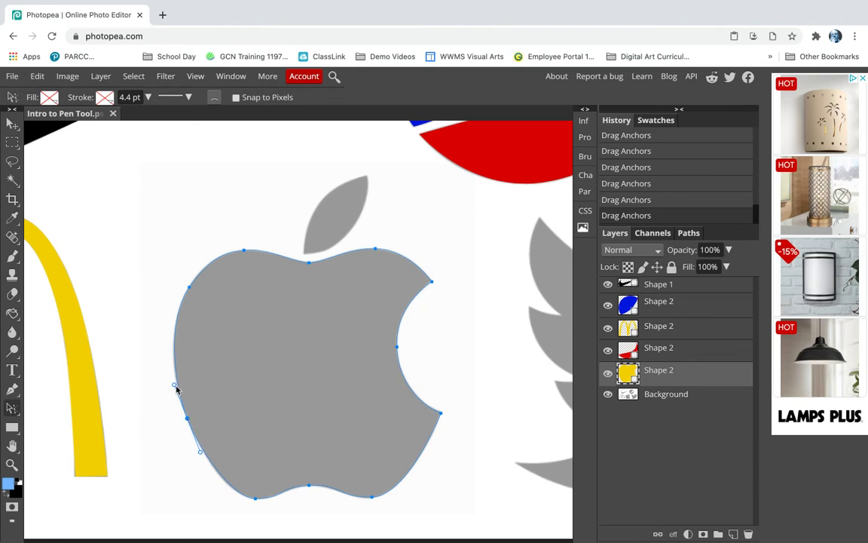
- Lengthen the upper handle of the apple's lower-left anchor and nudge the upper-left shoulder anchor to match the outline
drag(174, 386, 171, 379)
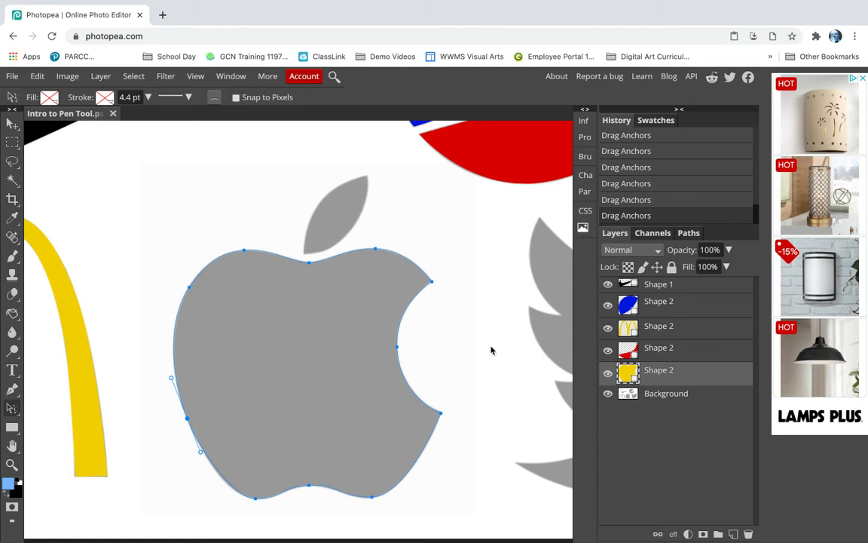
click(188, 287)
drag(190, 287, 190, 288)
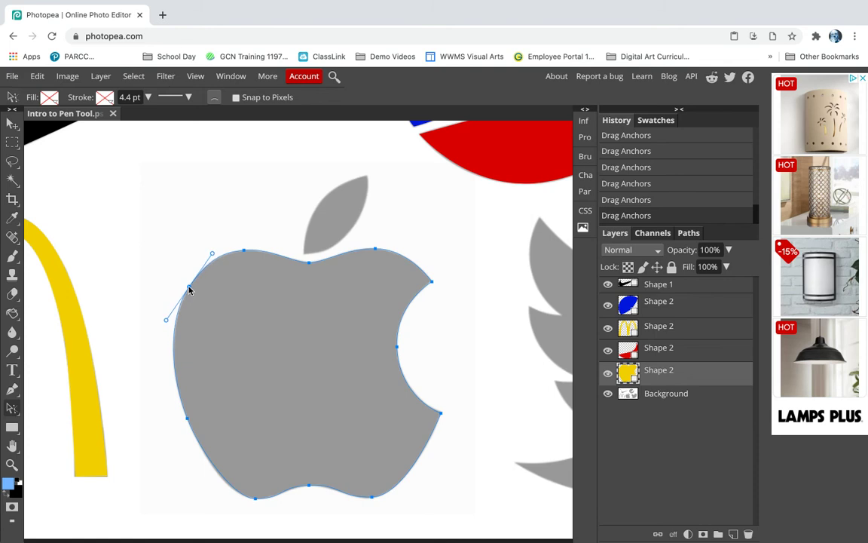
- Fill the apple body with solid dark gray and deselect the finished shape
click(52, 100)
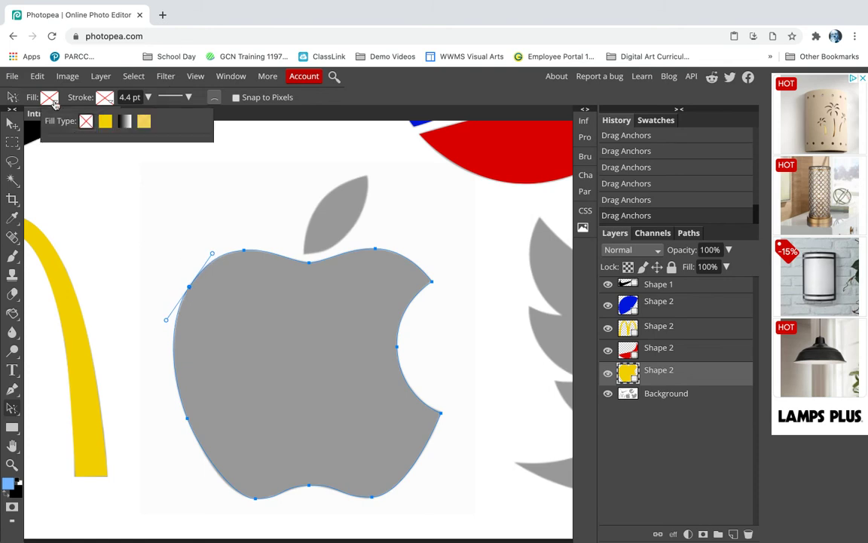
click(105, 122)
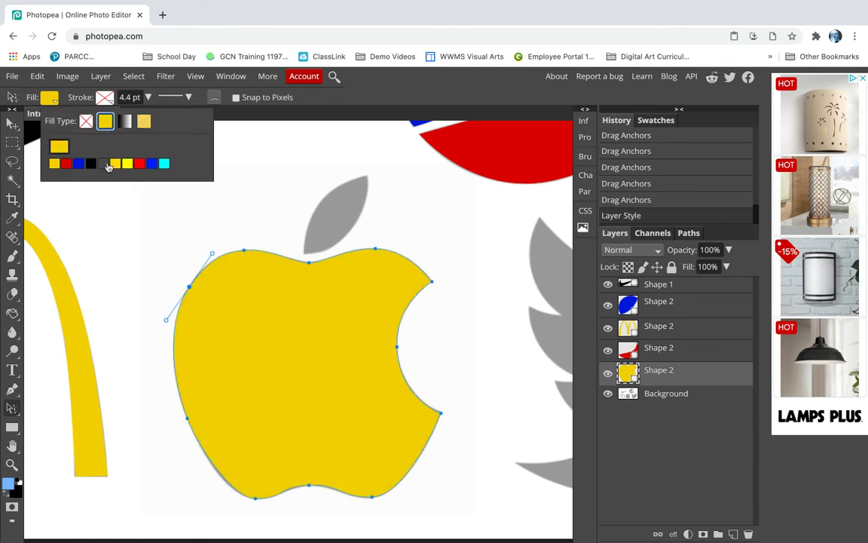
click(106, 164)
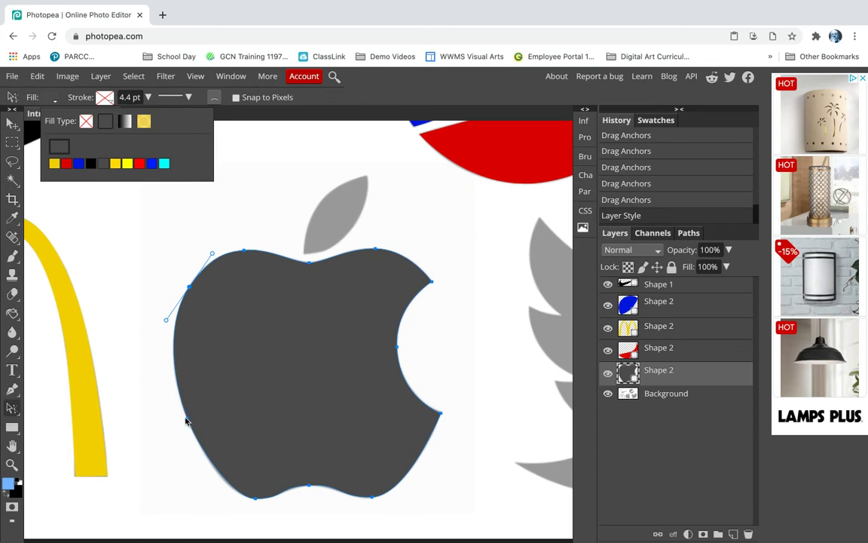
click(245, 225)
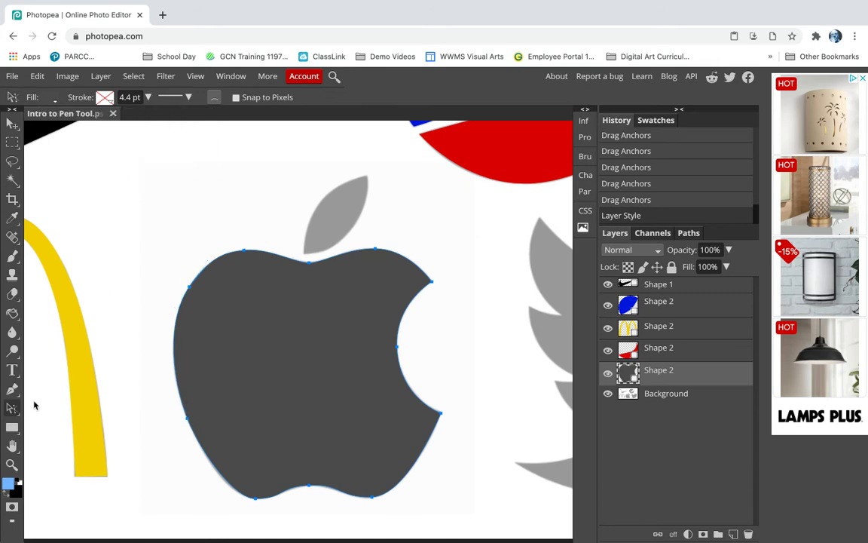
click(12, 123)
click(111, 229)
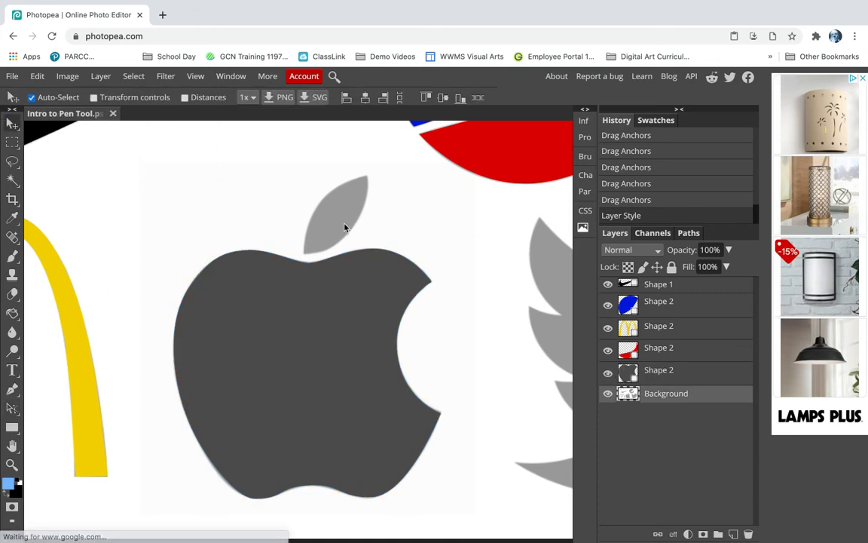
- Start a Pen path at the leaf's lower tip, add a curved anchor on its left edge, and set the fill to none
click(12, 391)
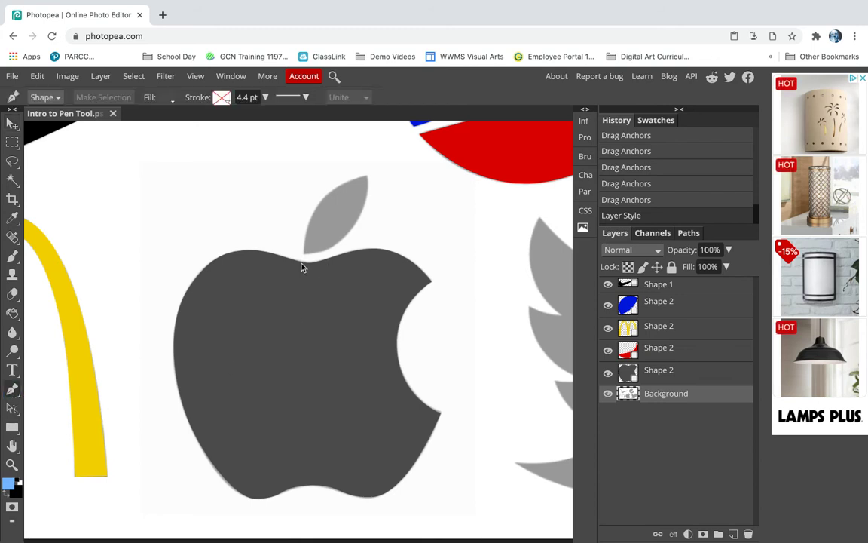
click(12, 123)
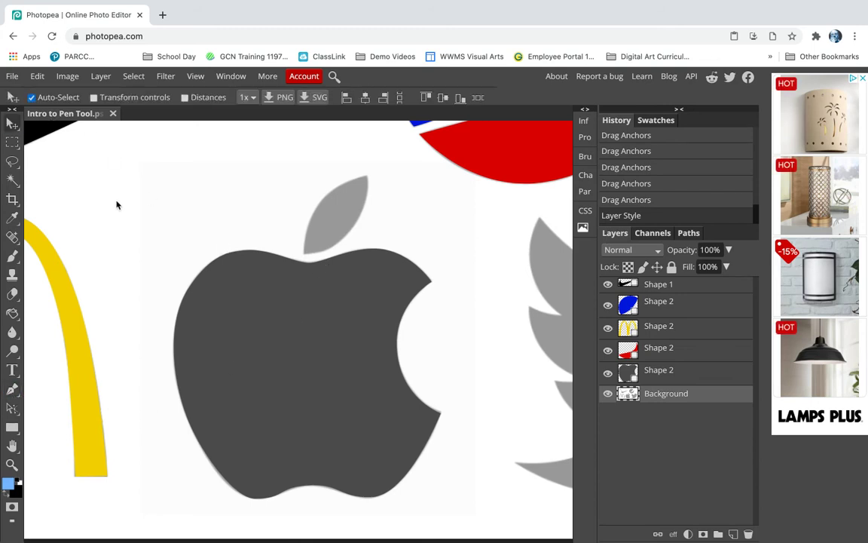
click(13, 391)
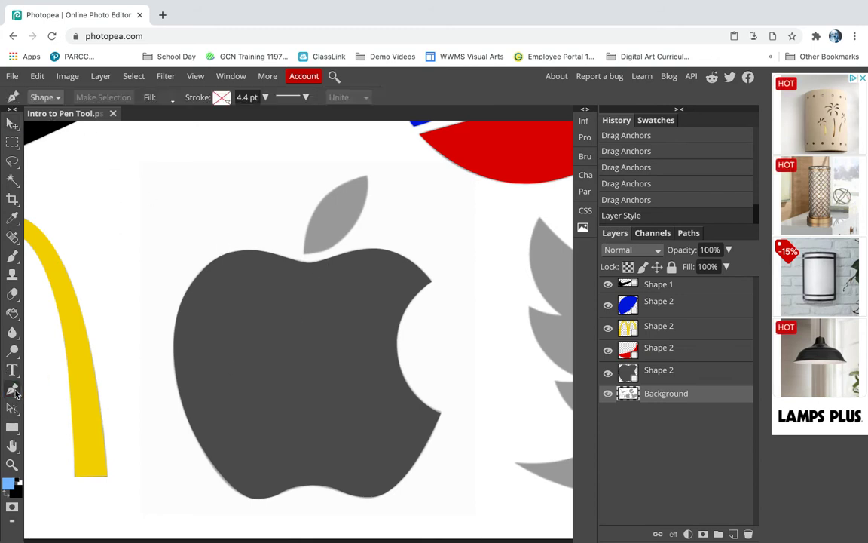
click(304, 255)
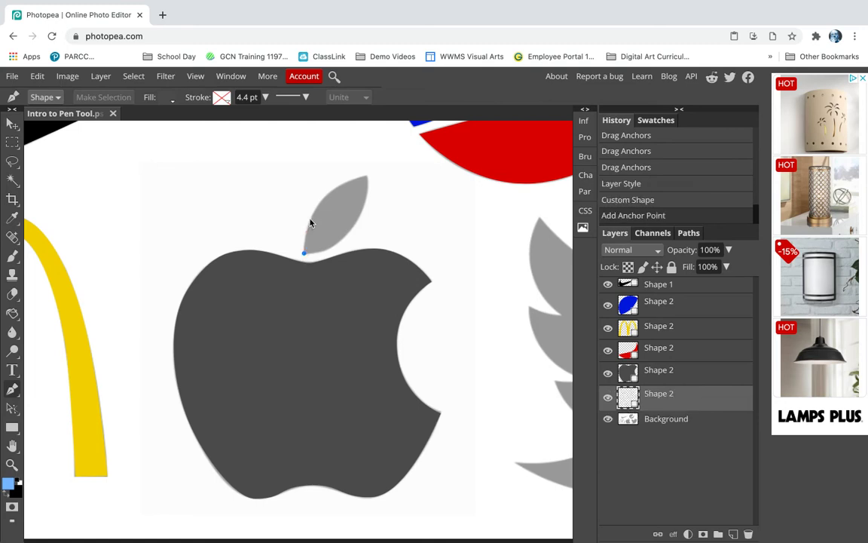
drag(310, 221, 318, 208)
click(169, 98)
click(204, 121)
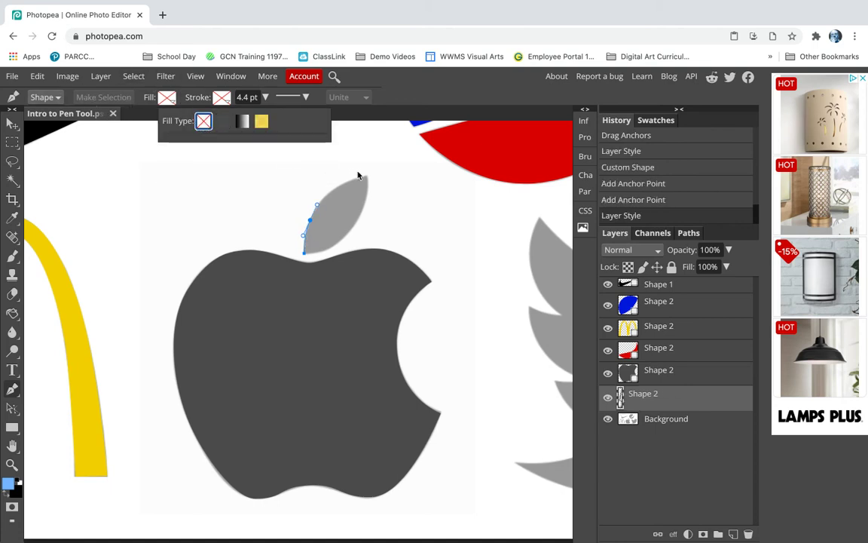
- Trace the leaf's upper-left edge, pointed upper tip and right edge, and close the path at the lower tip
drag(335, 186, 357, 182)
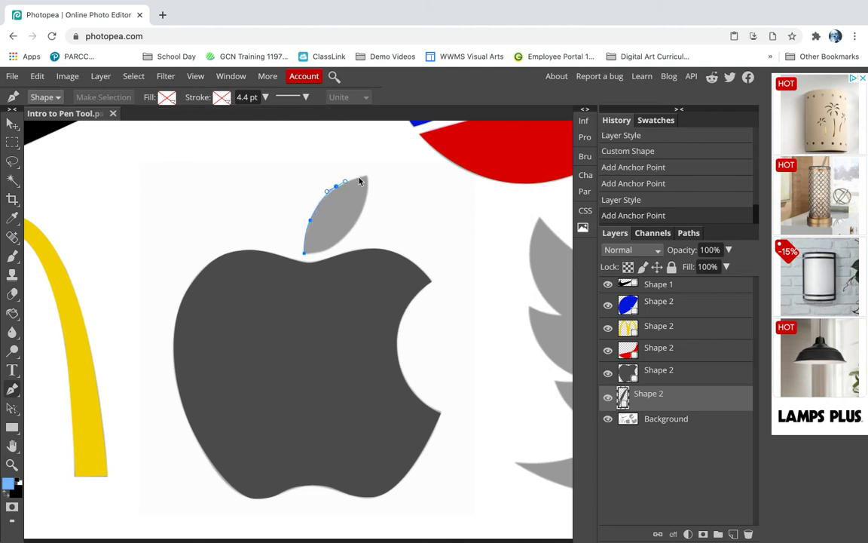
click(367, 177)
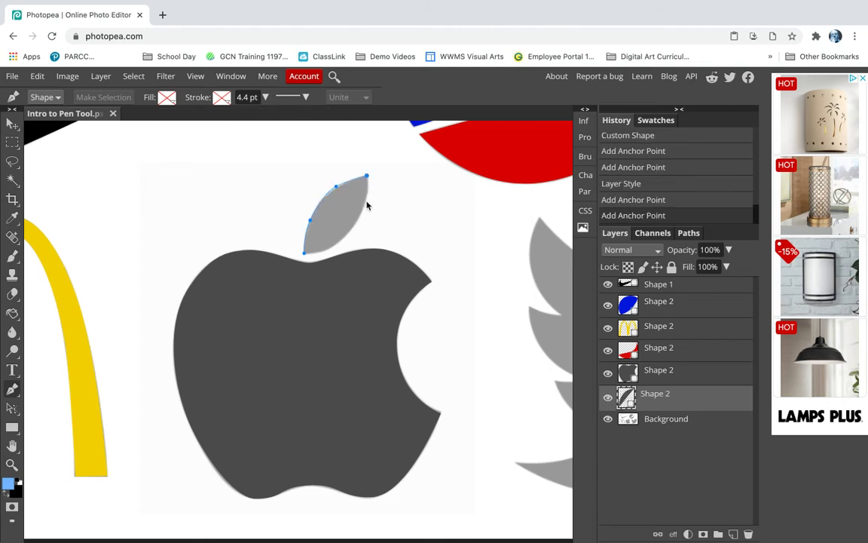
drag(366, 200, 330, 249)
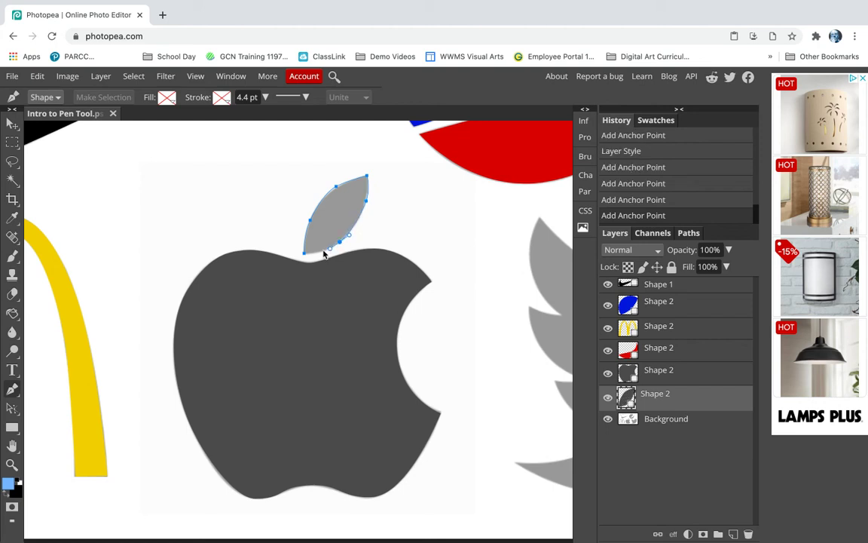
click(304, 254)
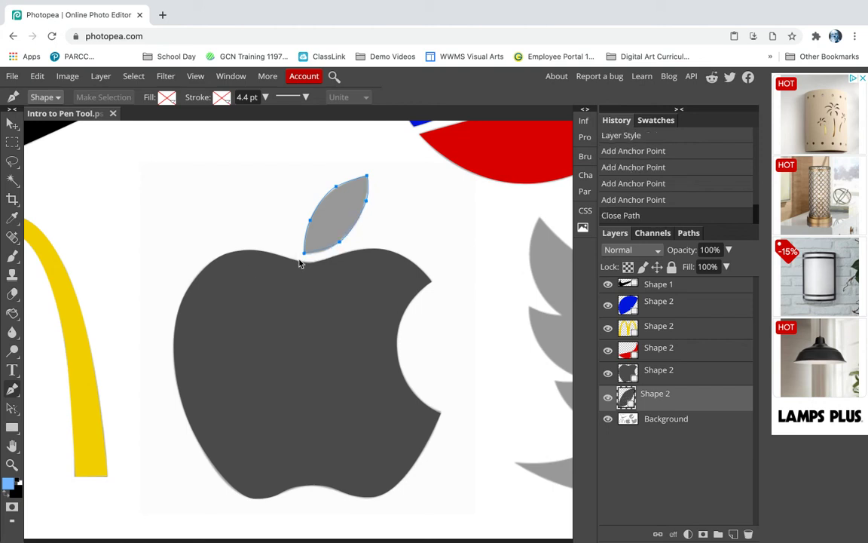
- Refine the anchors and handles along the leaf's left and right edges with the Direct Selection tool to fit the outline
click(12, 407)
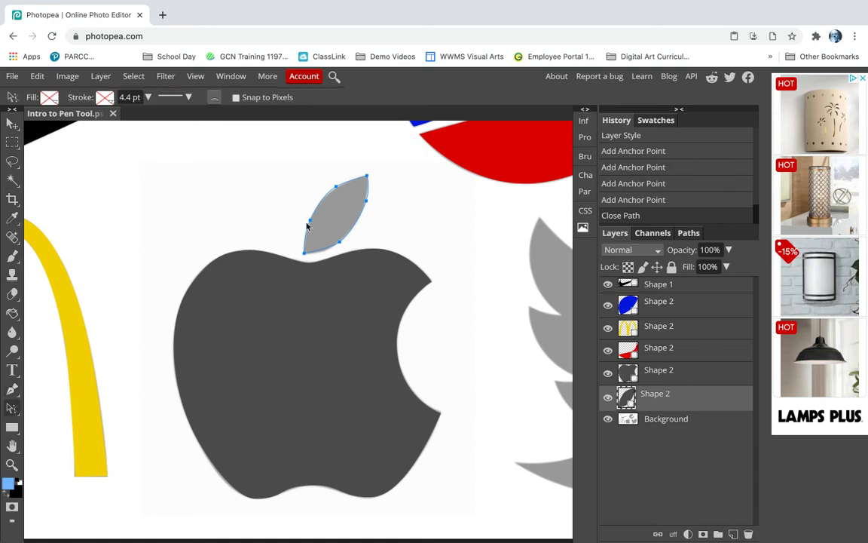
scroll(317, 218, up, 2)
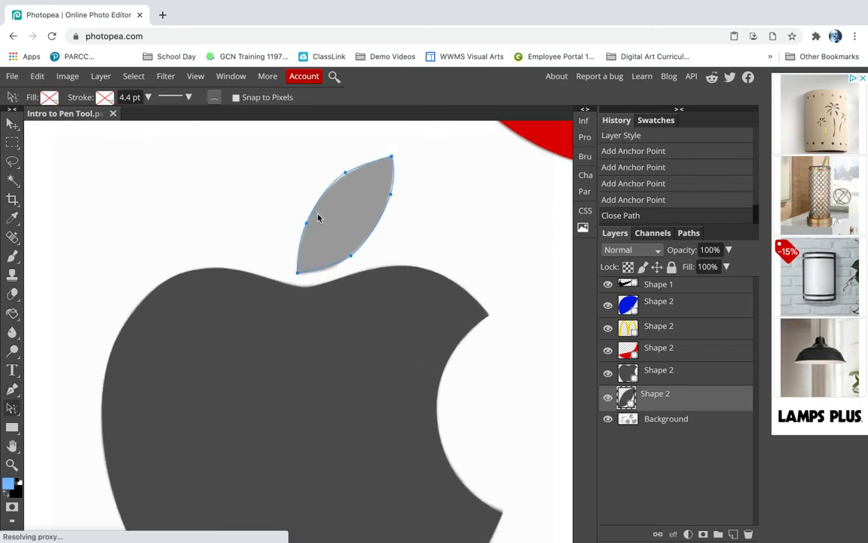
click(306, 225)
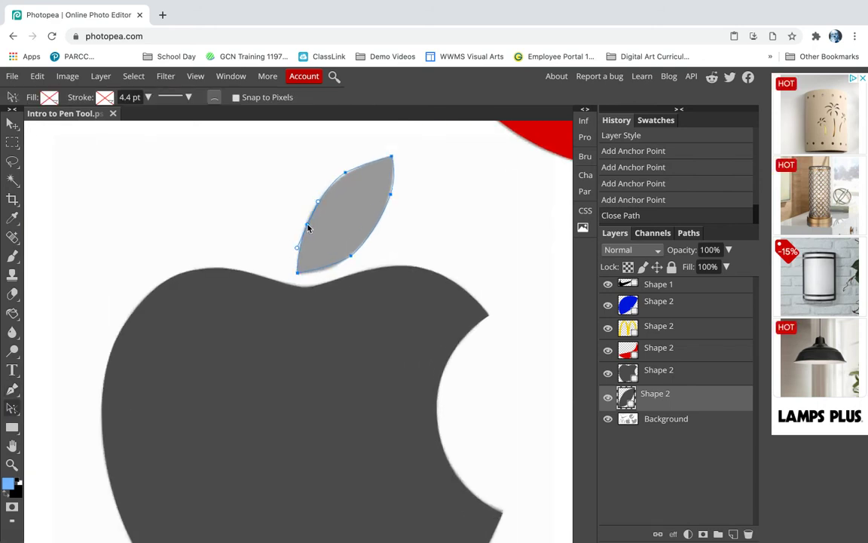
drag(306, 226, 305, 224)
drag(345, 172, 347, 174)
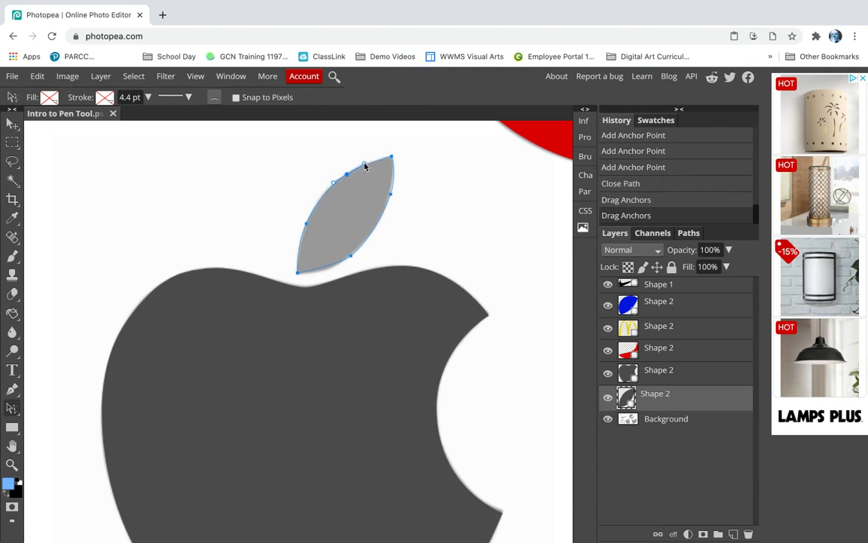
click(392, 194)
click(389, 196)
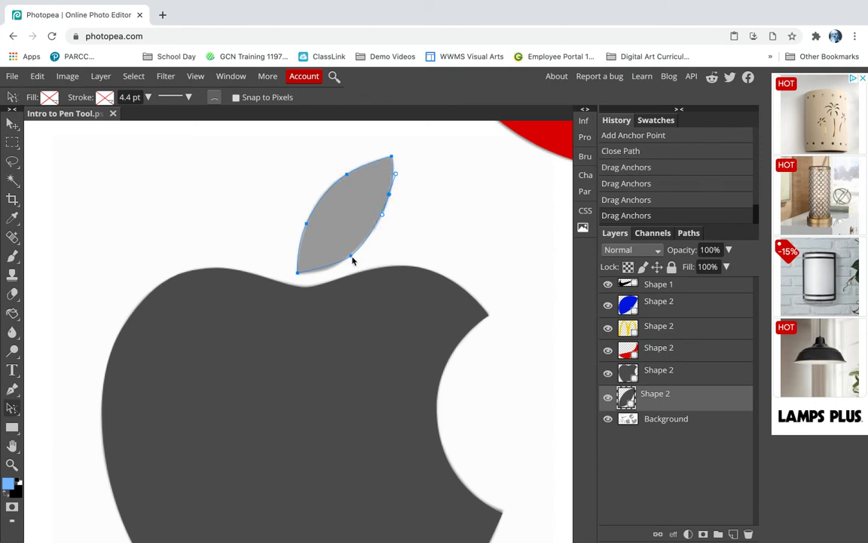
drag(351, 256, 326, 275)
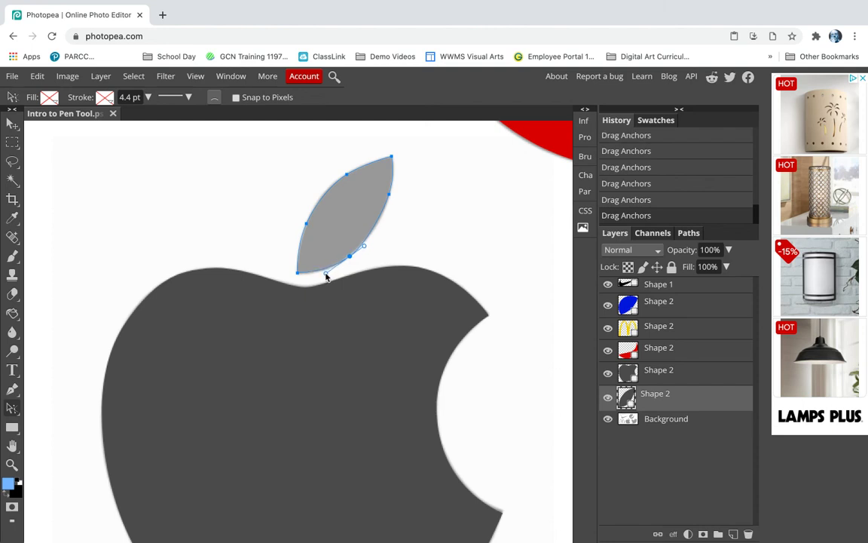
click(298, 276)
- Fill the leaf with solid dark gray, fine-tune its right-edge anchor, and deselect the shape
click(50, 97)
click(109, 123)
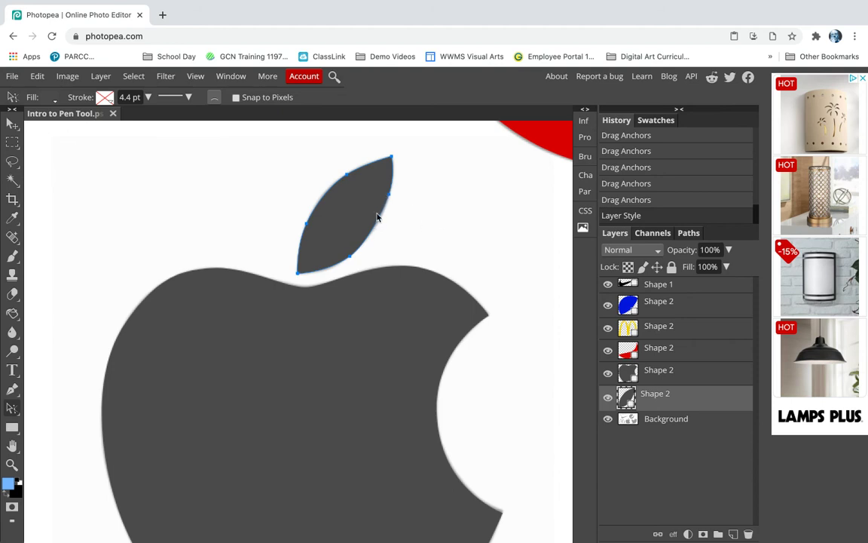
drag(388, 197, 379, 226)
click(457, 229)
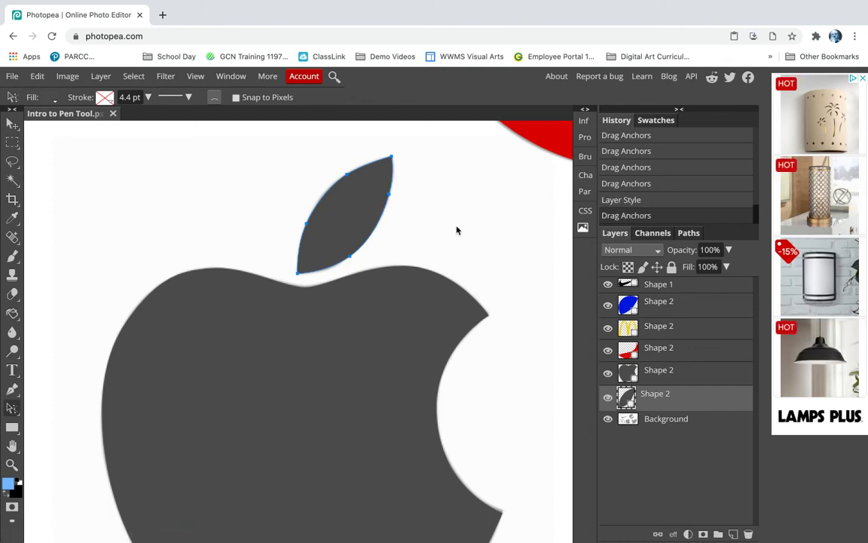
click(14, 125)
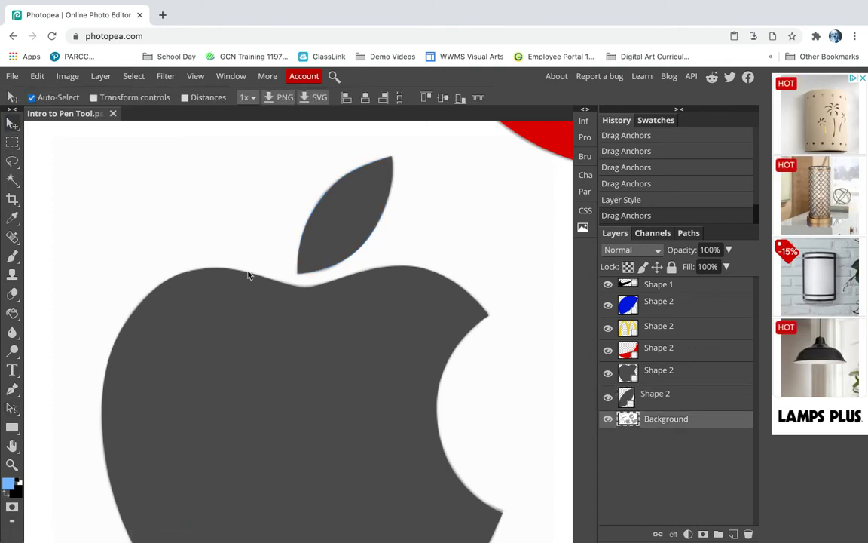
- Start a Pen path on the Twitter bird where wing meets head, curve it up the back of the head, and remove the fill
scroll(248, 275, down, 5)
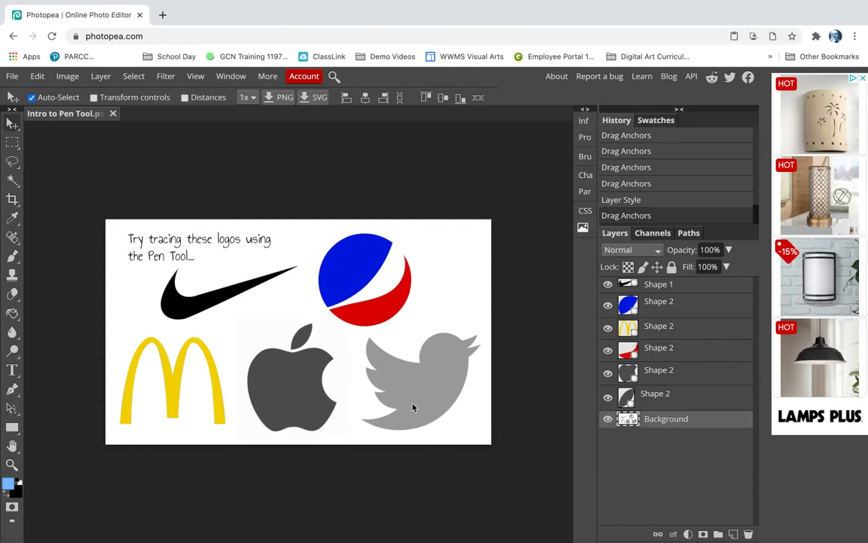
scroll(412, 407, up, 2)
scroll(412, 408, up, 3)
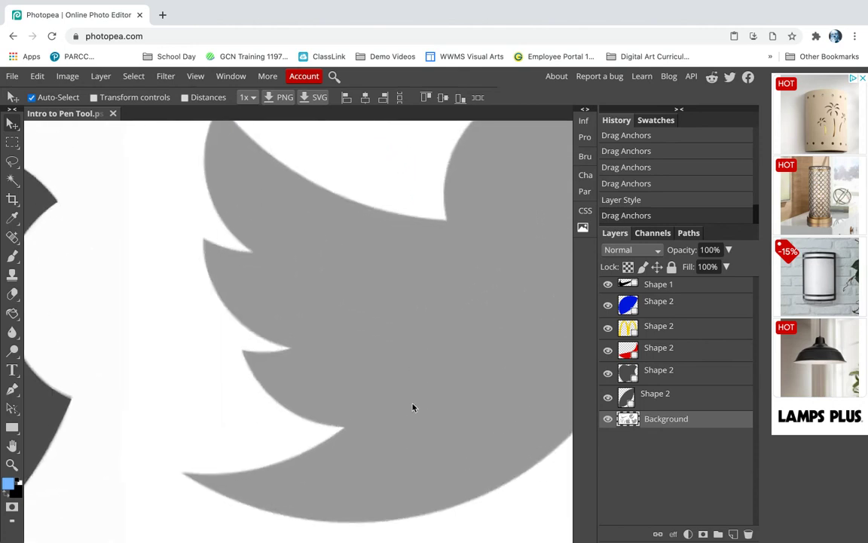
scroll(412, 408, down, 2)
scroll(413, 408, right, 2)
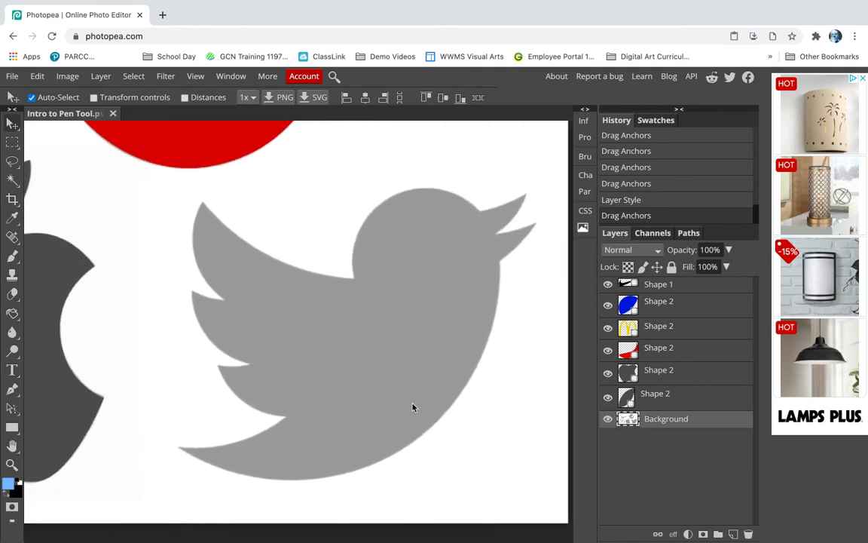
scroll(413, 408, right, 1)
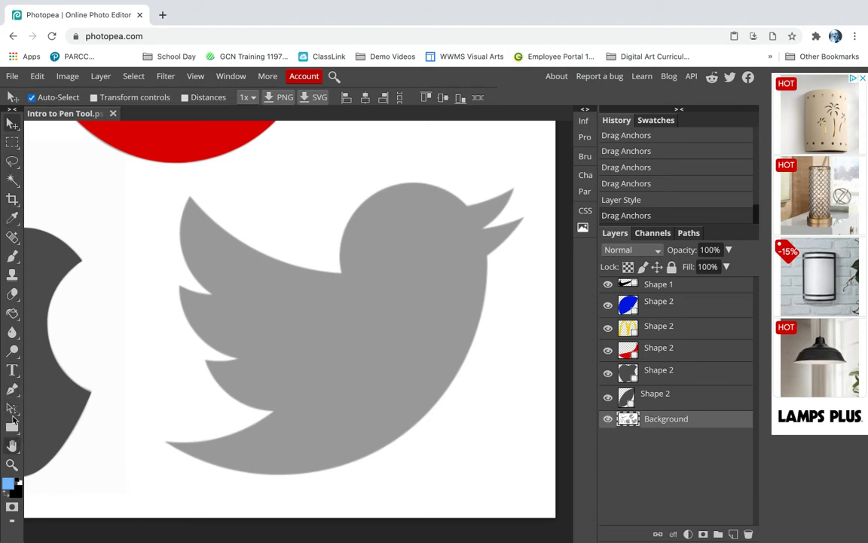
click(12, 389)
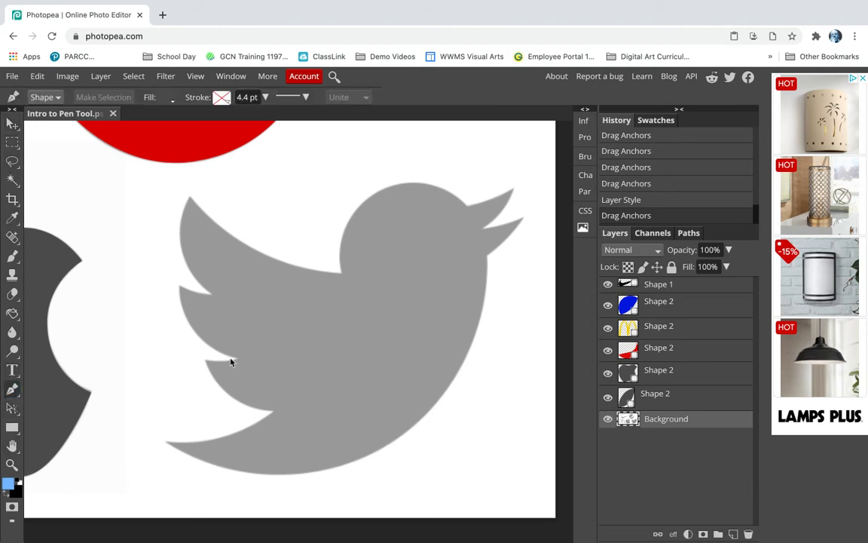
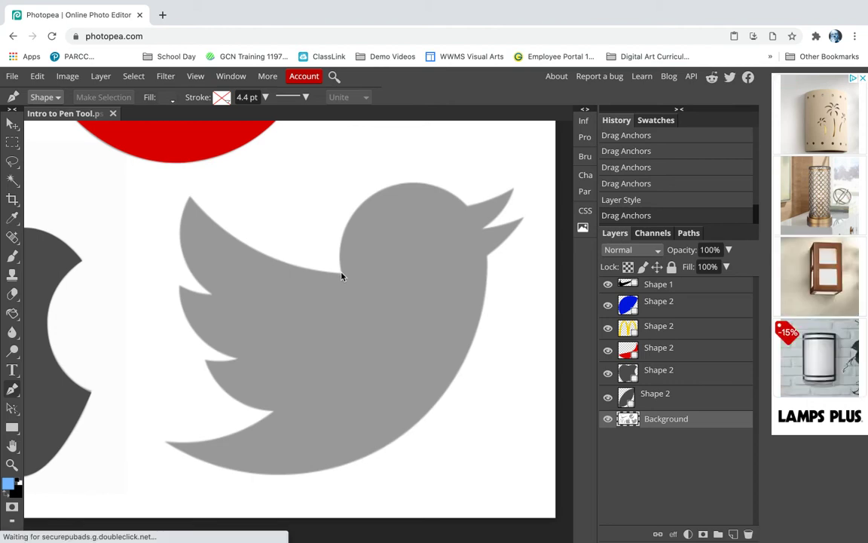
click(341, 273)
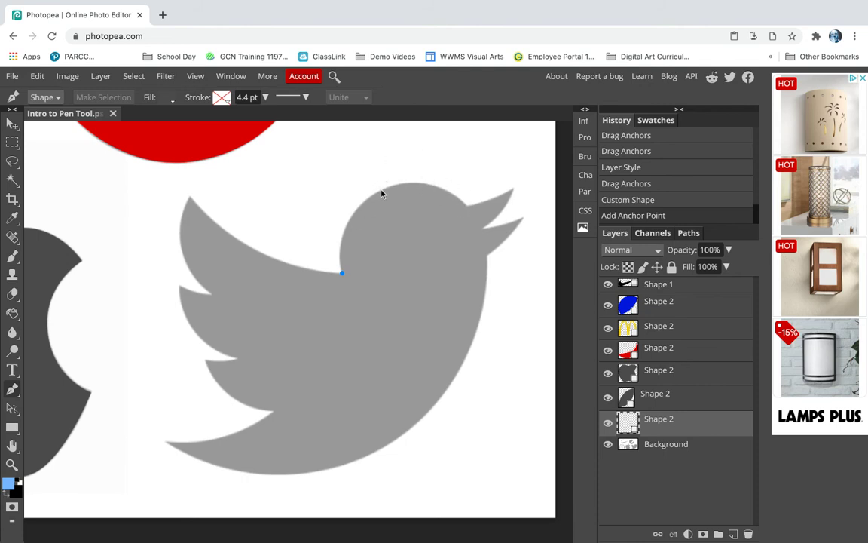
drag(381, 192, 435, 165)
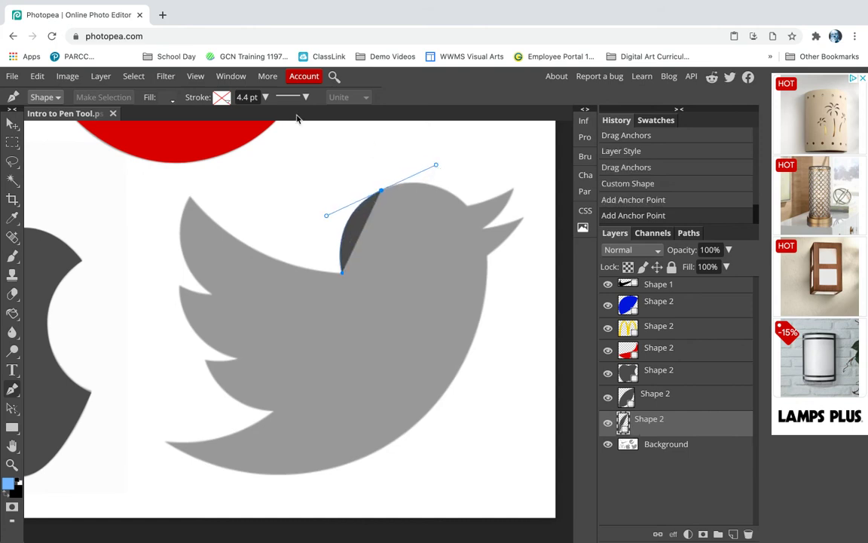
click(155, 97)
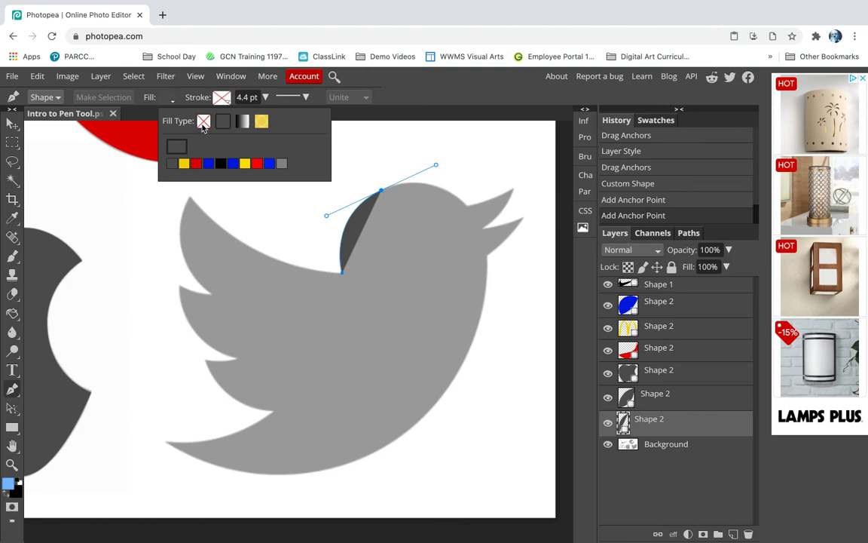
click(203, 122)
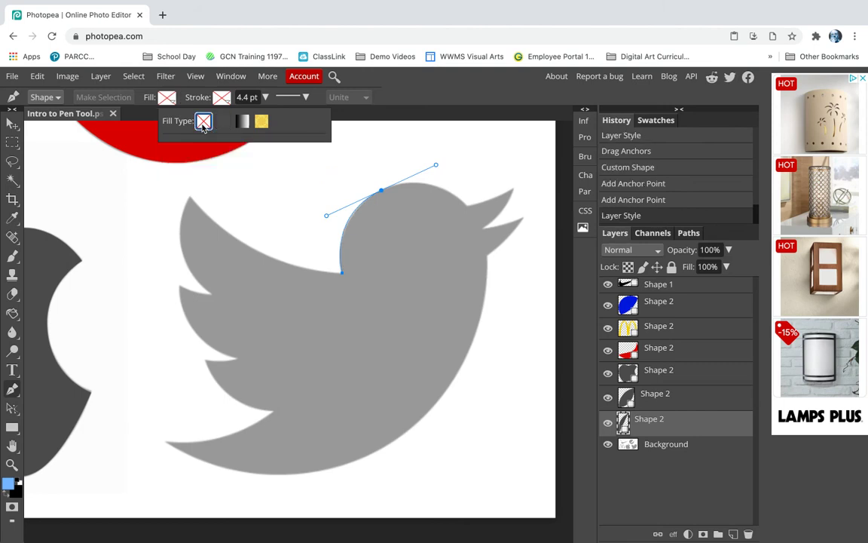
- Continue the bird's path over the top of the head and around the upper beak to the mouth notch
click(468, 208)
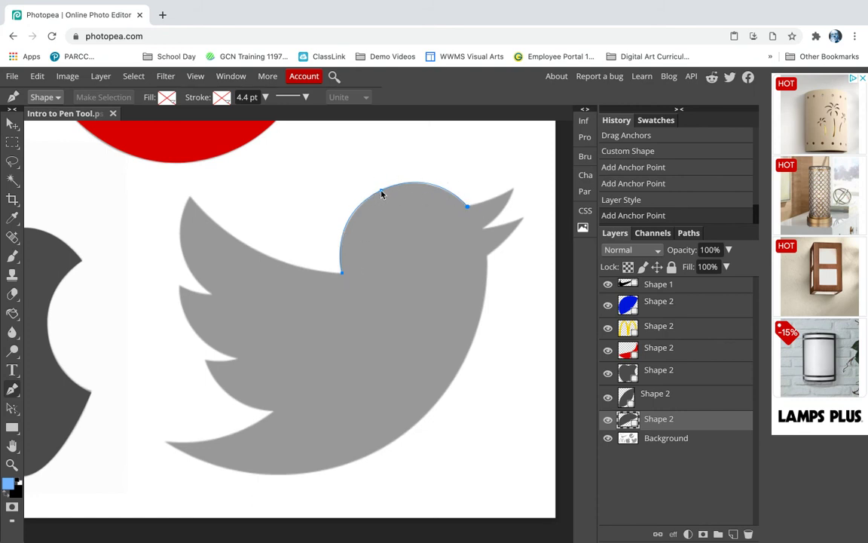
click(490, 202)
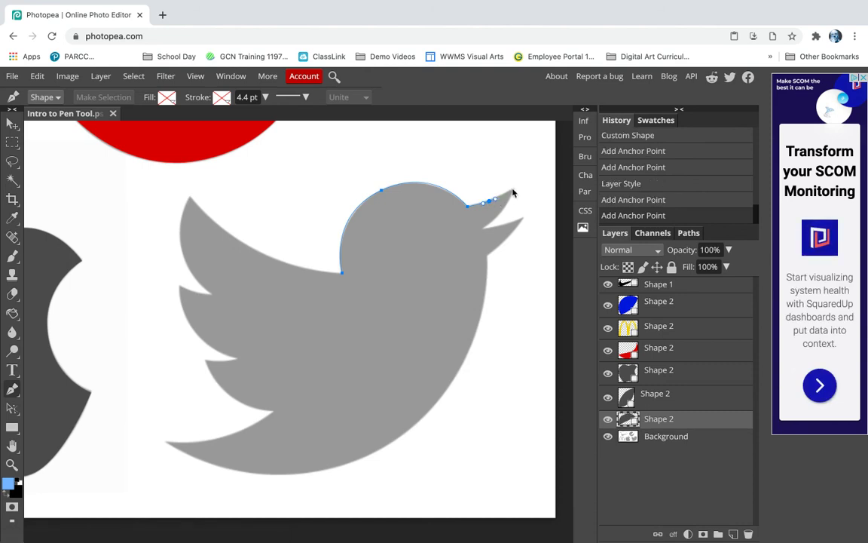
click(512, 189)
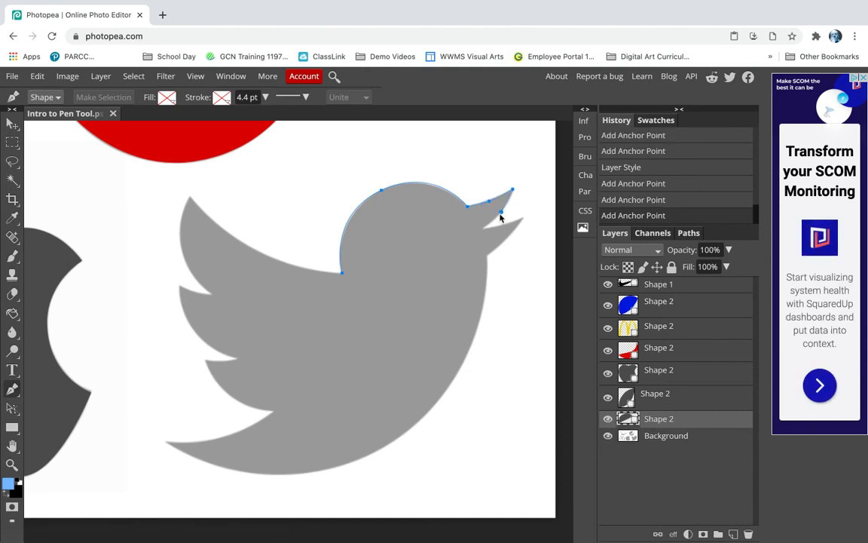
click(501, 213)
click(483, 228)
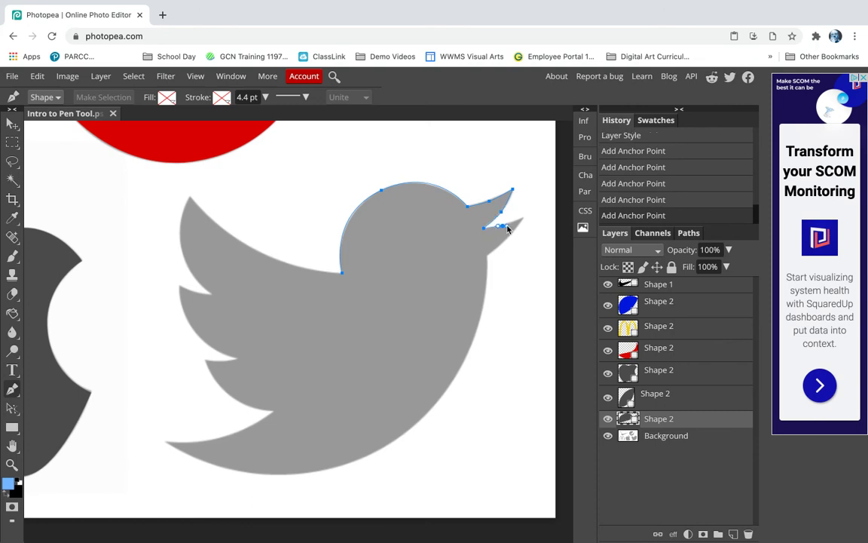
- Trace the lower beak out to its tip and back to where it meets the breast
click(502, 226)
click(523, 220)
drag(506, 239, 501, 243)
click(486, 257)
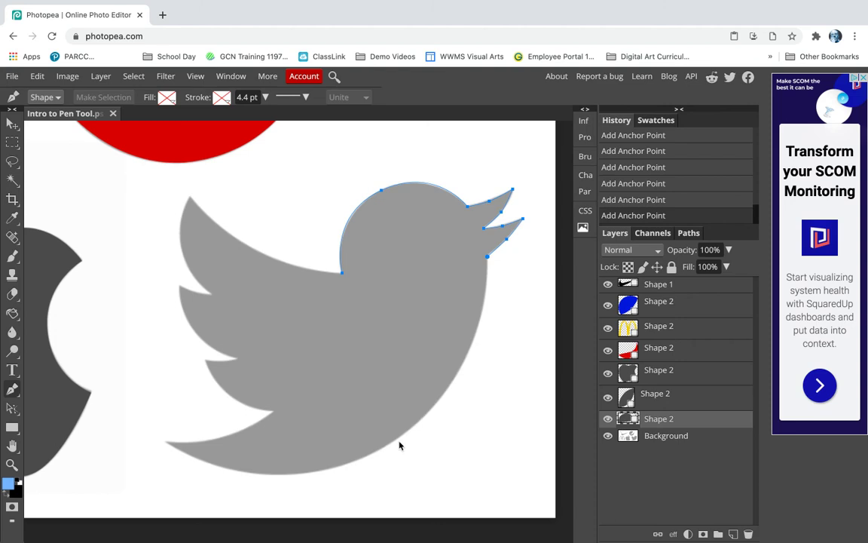
- Trace the breast and belly with curved anchors, round the tail tip, and follow the tail's upper edge to the wing
drag(473, 343, 460, 380)
drag(338, 468, 264, 491)
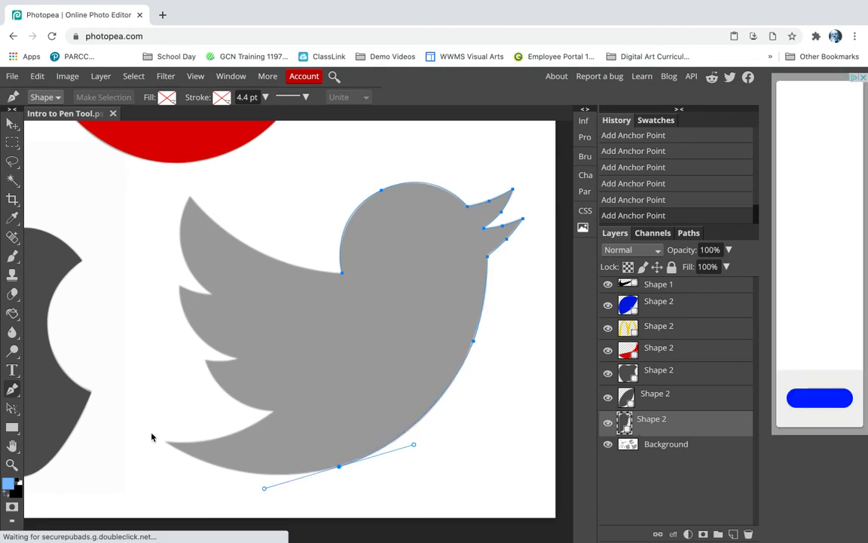
click(166, 445)
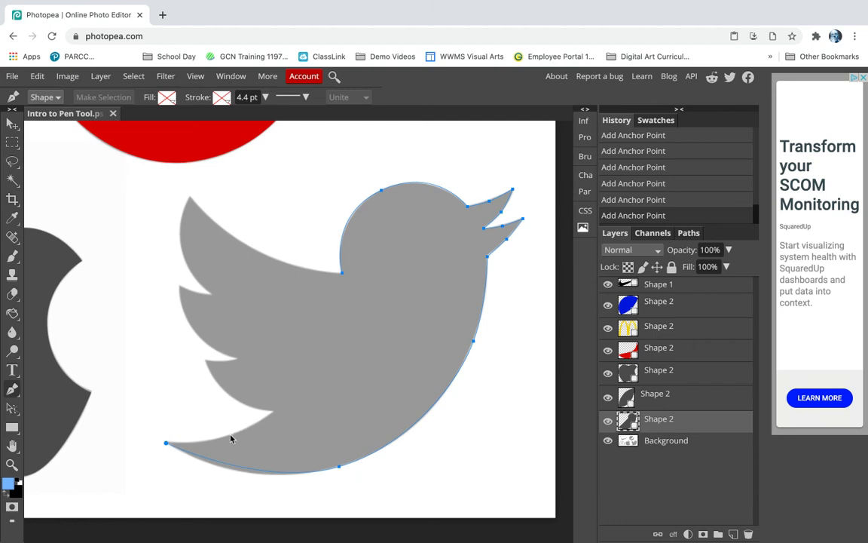
drag(228, 437, 249, 432)
click(273, 413)
- Trace the lower and middle wing feathers, placing anchors at their tips, along their curves and in the notches
drag(231, 397, 217, 385)
click(205, 362)
click(220, 361)
click(238, 360)
mouse_move(192, 334)
mouse_down()
mouse_move(173, 298)
mouse_move(183, 321)
mouse_up()
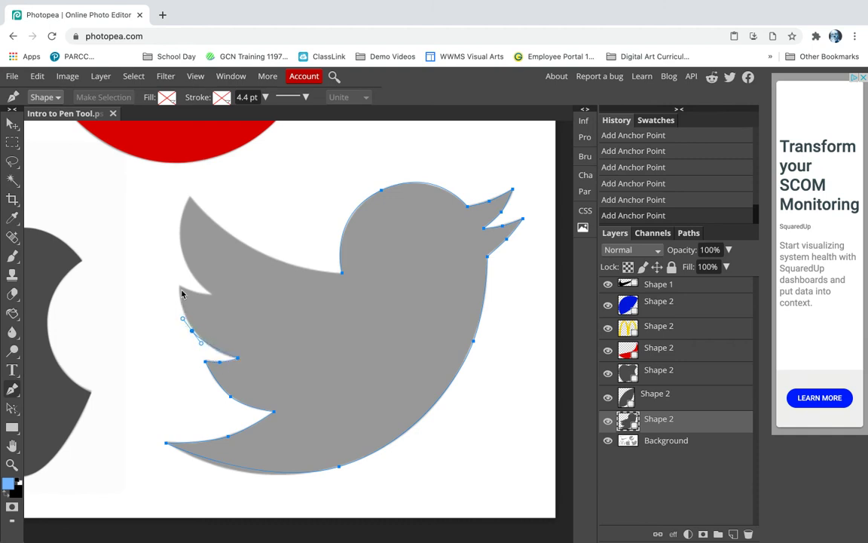
click(181, 289)
drag(195, 296, 212, 299)
- Trace the upper wing feather around its tip and along its inner edge, closing the path where wing meets head
click(181, 234)
click(192, 200)
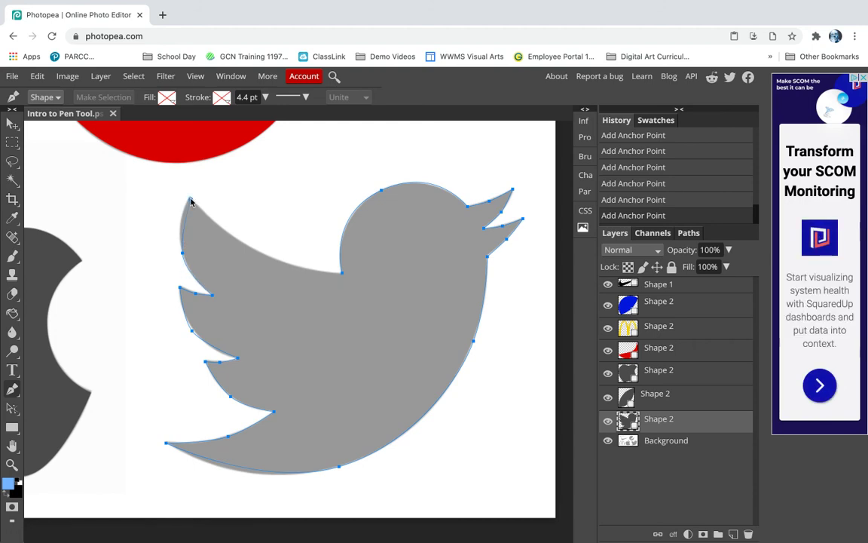
drag(254, 252, 281, 263)
click(341, 273)
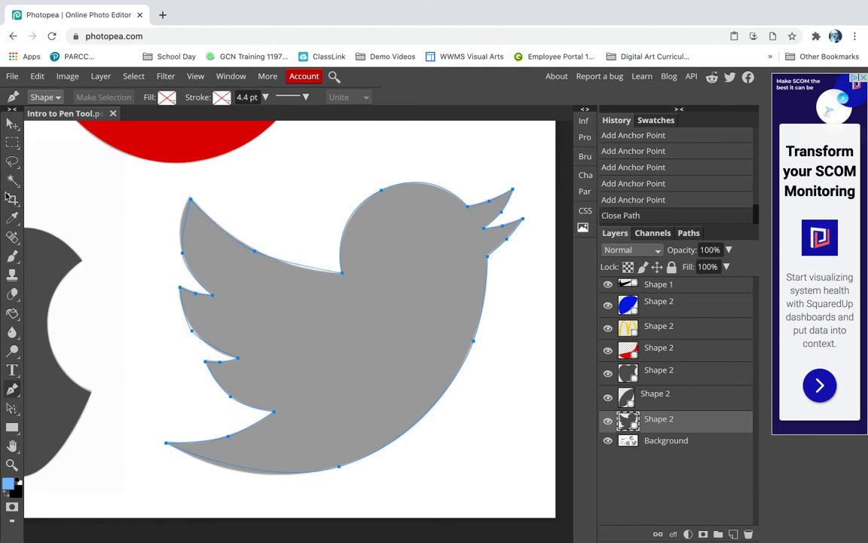
- Refine the head and beak anchors and the head's curve handle with the Direct Selection tool to fit the outline
click(13, 408)
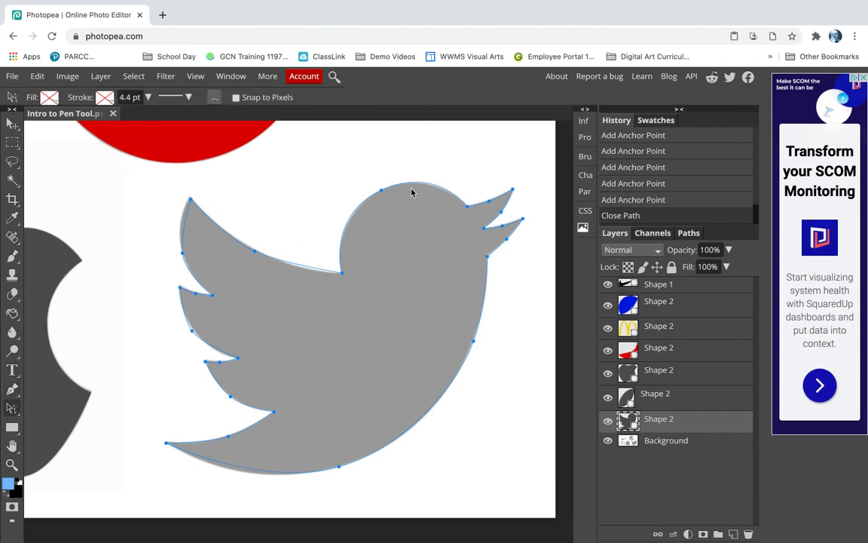
click(383, 192)
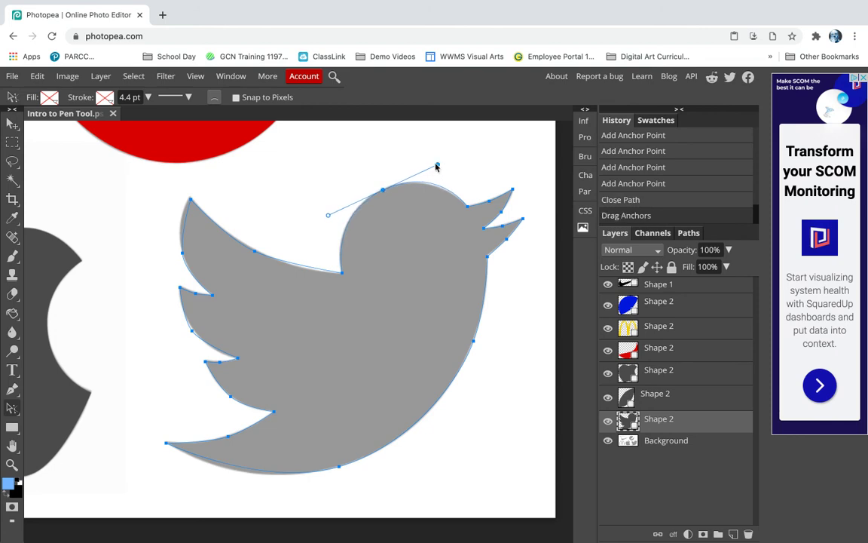
drag(436, 166, 433, 168)
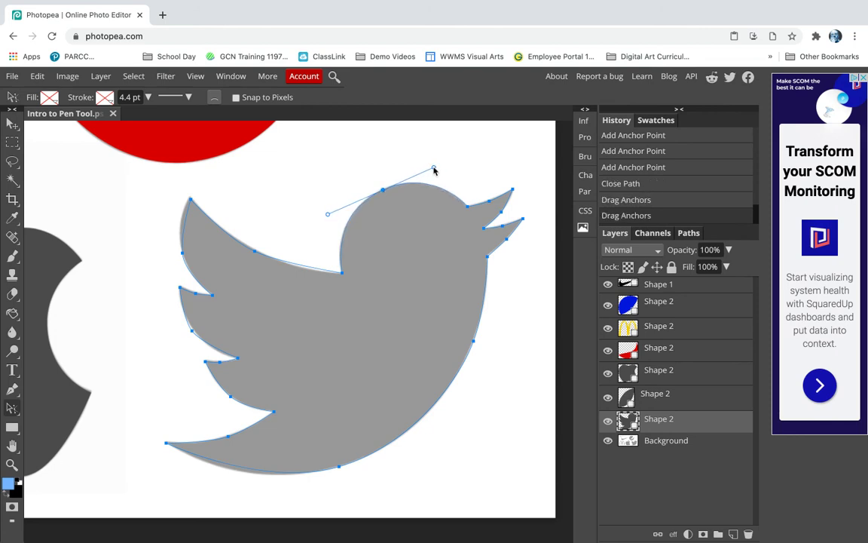
click(489, 203)
drag(489, 201, 489, 202)
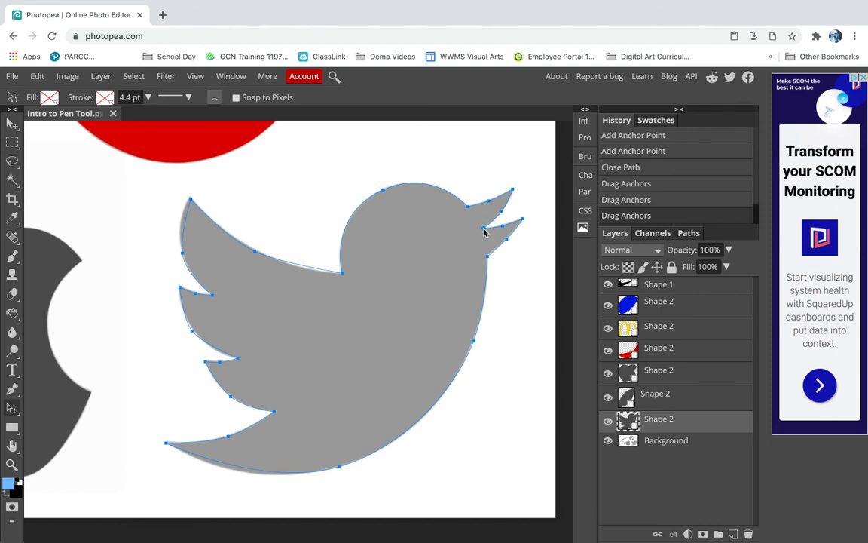
click(483, 232)
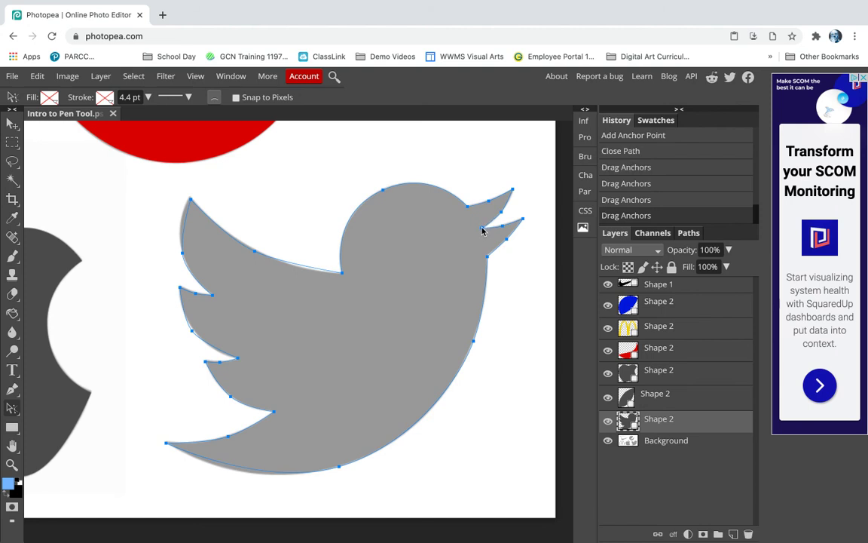
click(504, 228)
drag(503, 229, 508, 237)
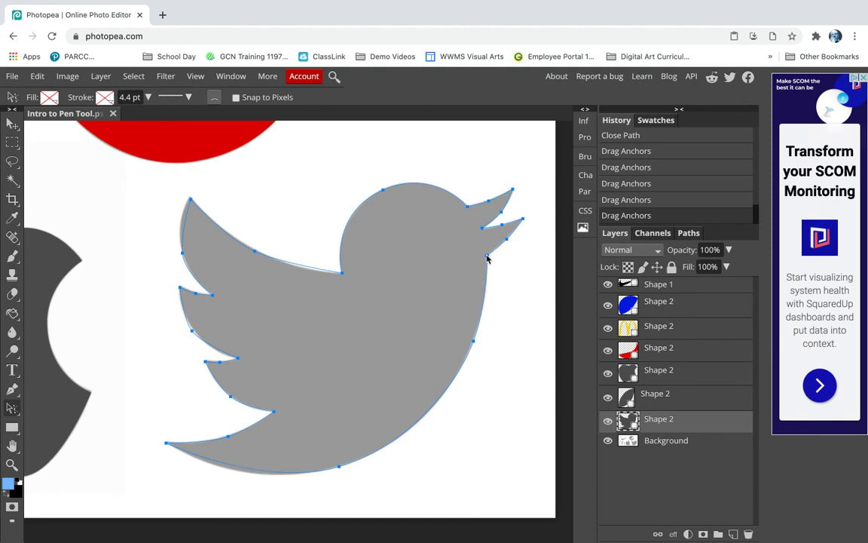
click(487, 257)
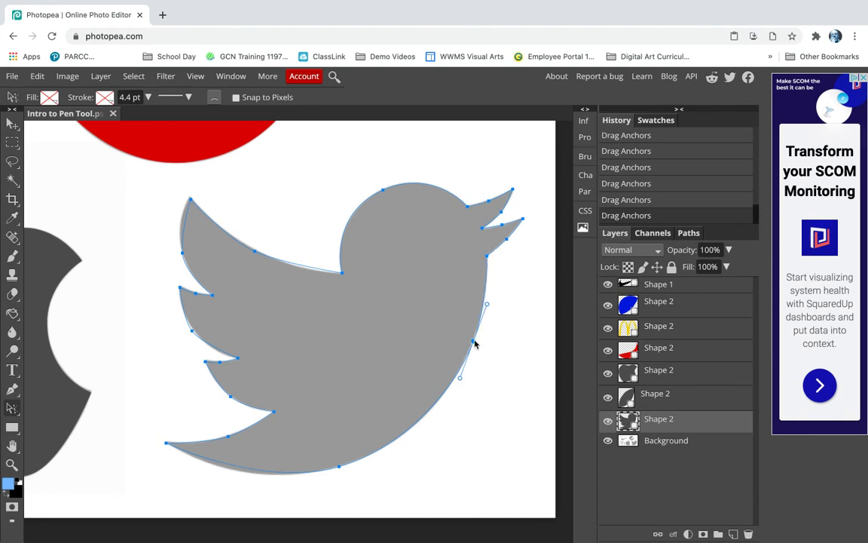
- Adjust the anchors and handles along the breast and belly so the curve follows the bird's underside to the tail
click(474, 343)
drag(474, 344, 472, 345)
drag(485, 306, 489, 300)
drag(458, 380, 450, 394)
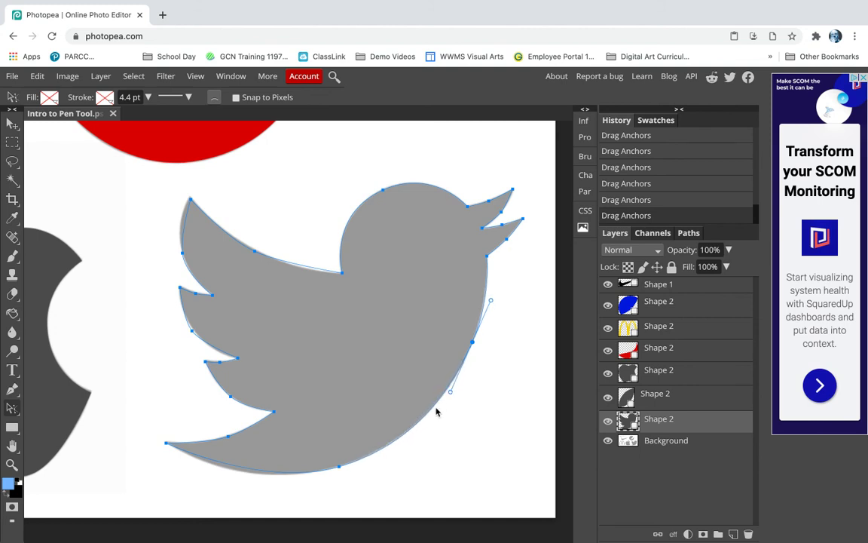
click(338, 467)
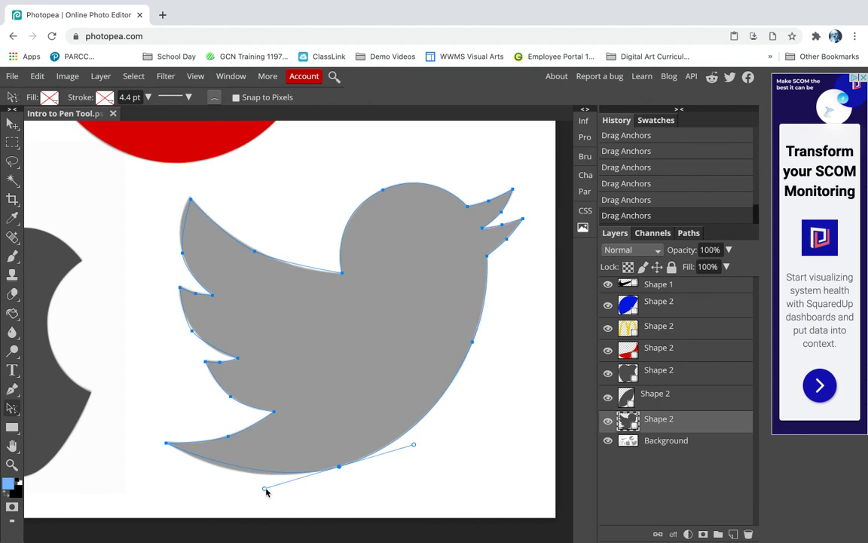
drag(265, 490, 245, 497)
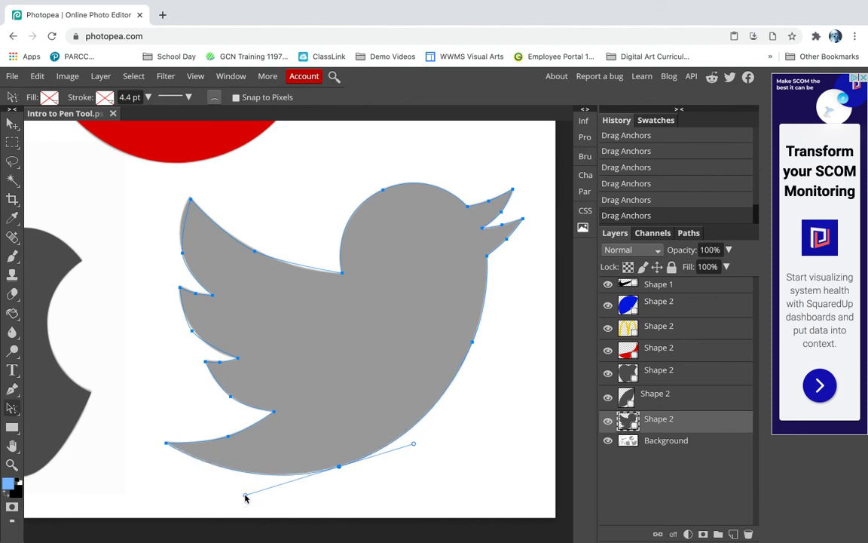
- Reposition the tail tip and upper tail edge anchors, and adjust the edge's handle to fit the outline
click(166, 442)
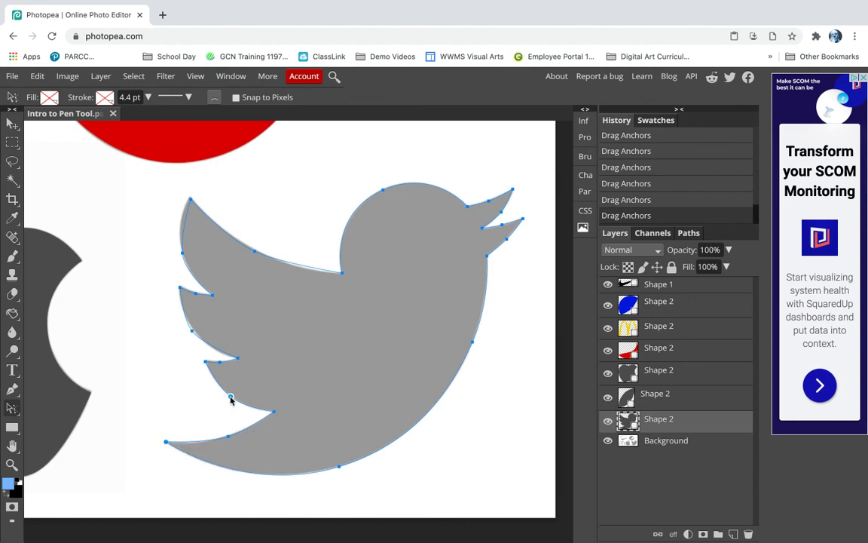
click(229, 436)
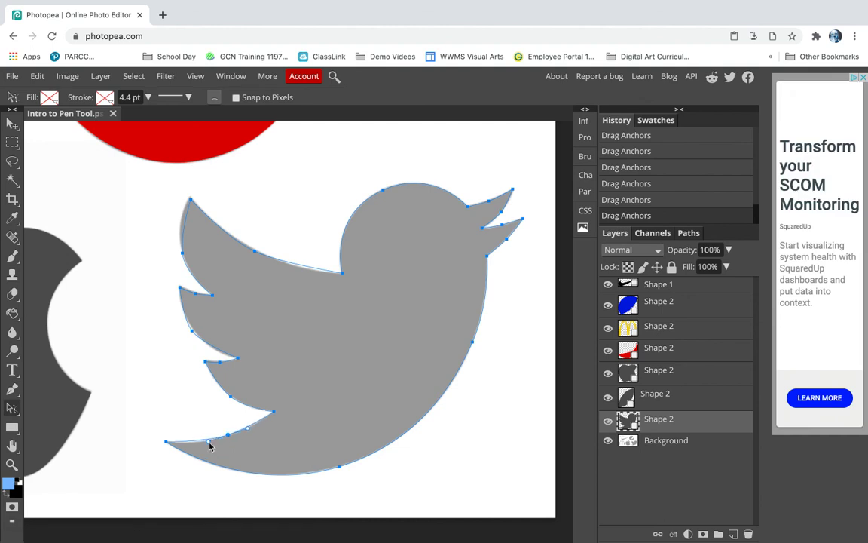
drag(208, 441, 204, 444)
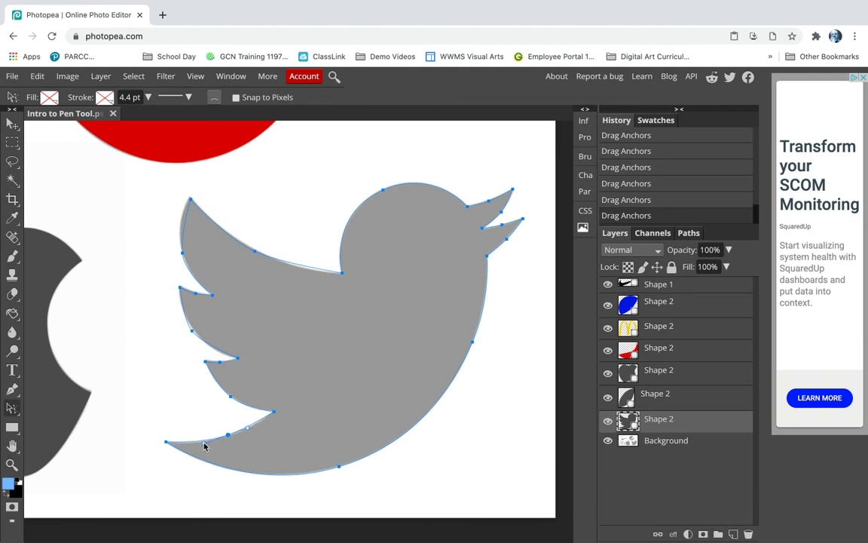
- Fine-tune the anchors and handles of the lower and middle wing feathers, including their tips and notches
click(205, 362)
drag(204, 361, 204, 361)
click(237, 360)
click(192, 332)
drag(193, 334, 194, 331)
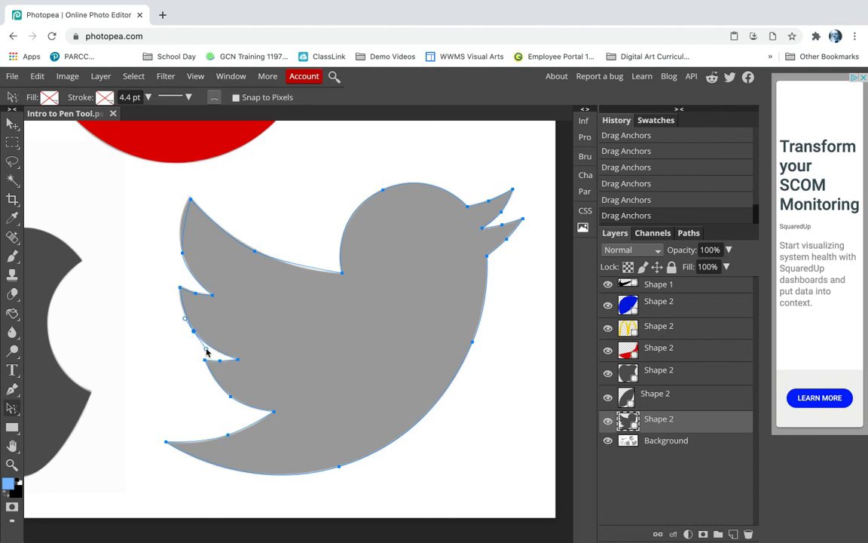
drag(183, 319, 180, 316)
click(181, 288)
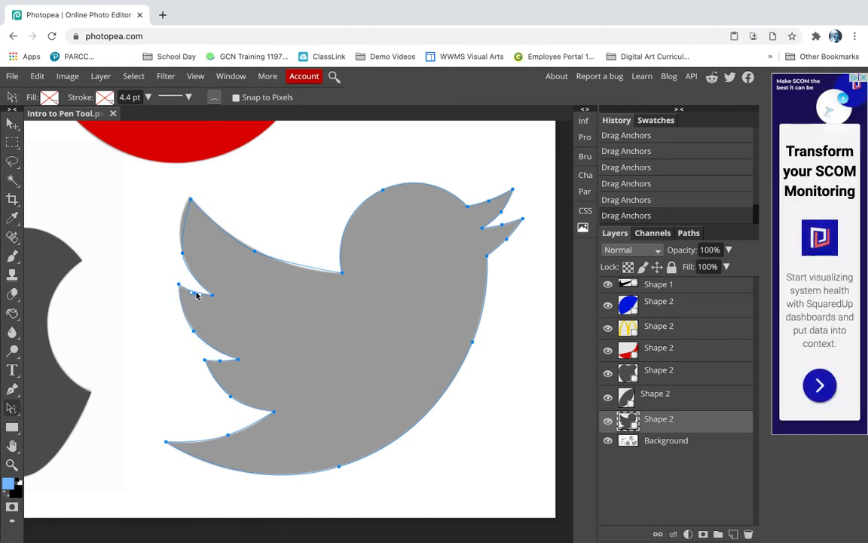
drag(194, 294, 215, 299)
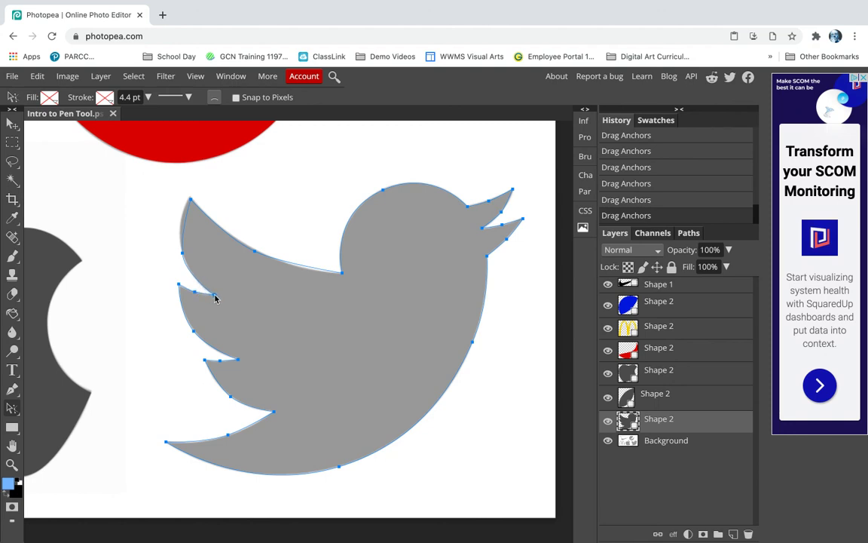
- Reshape the upper feather's outer curve, tip and inner wing edge to fit the outline, and deselect the anchor
click(182, 255)
drag(181, 232, 175, 215)
click(190, 202)
drag(257, 255, 305, 278)
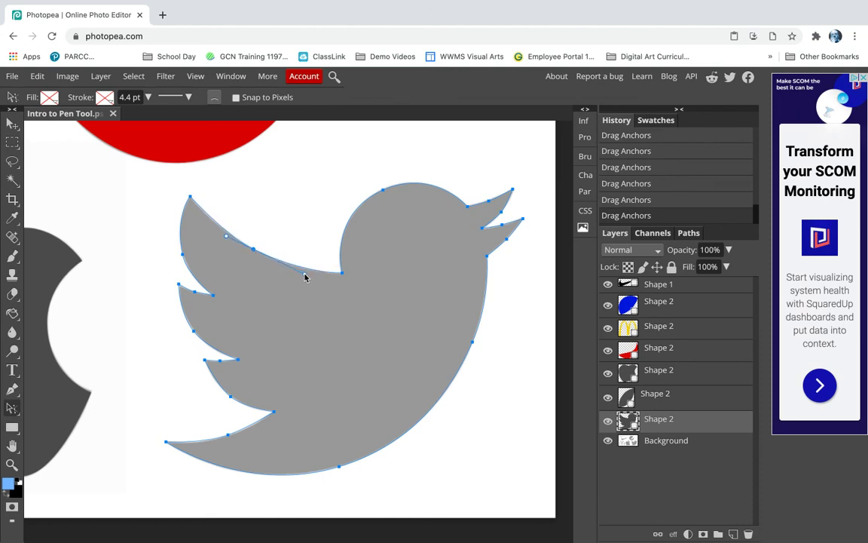
click(312, 216)
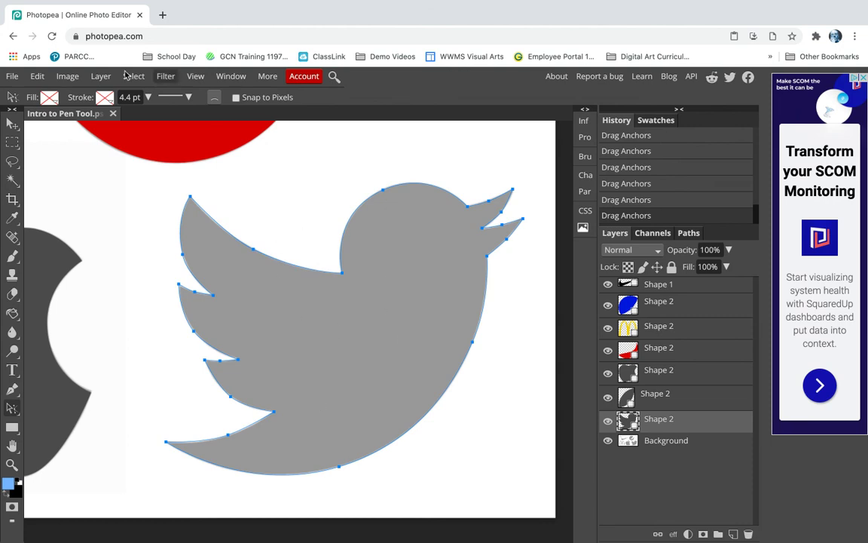
- Give the Twitter bird shape a solid light blue fill with hex color 5ae2ff
click(49, 99)
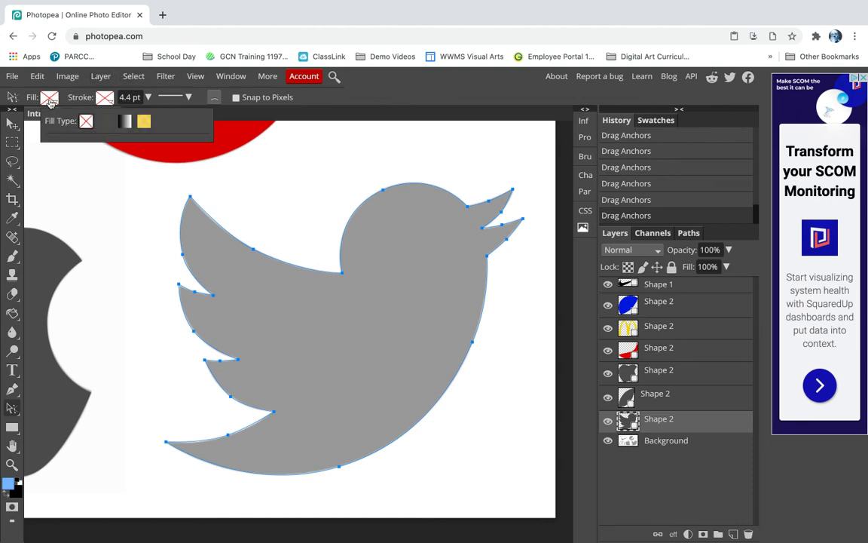
click(104, 121)
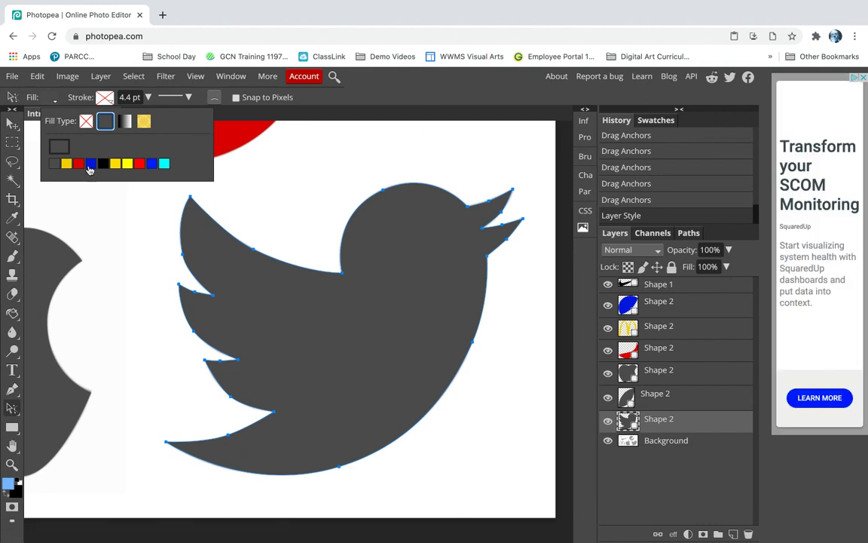
click(166, 165)
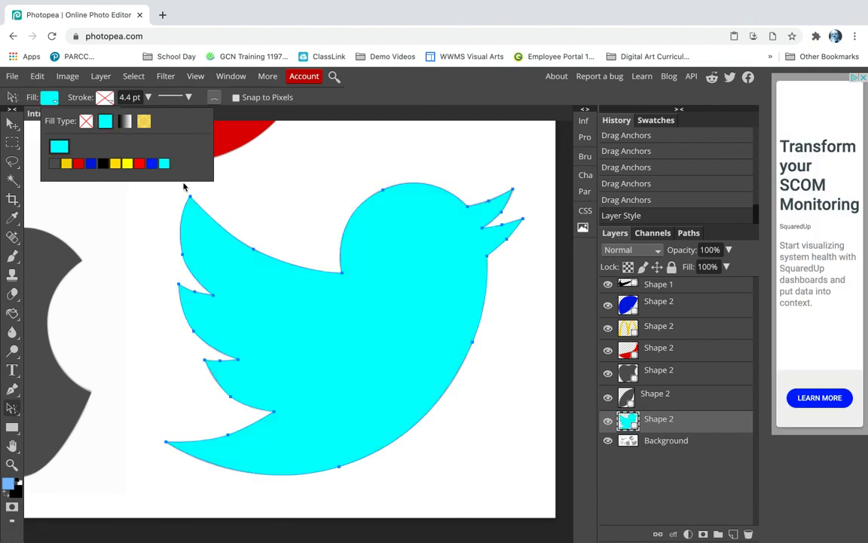
click(58, 149)
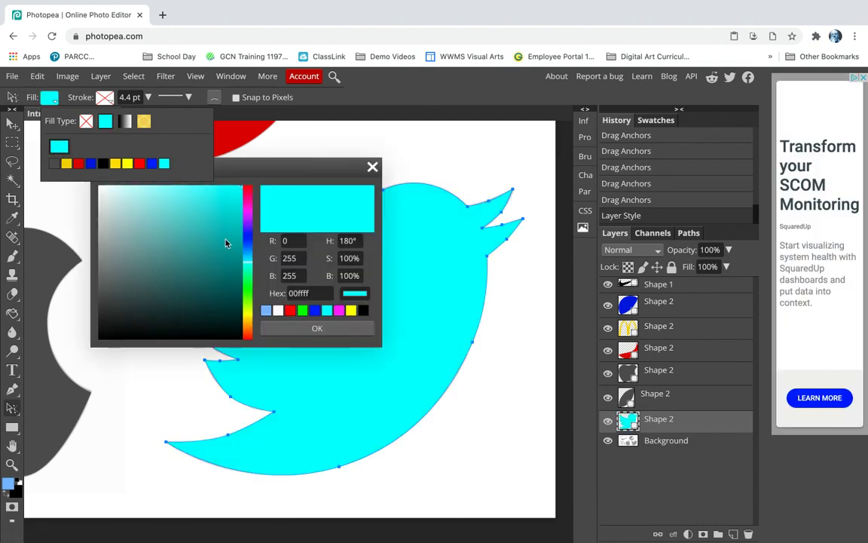
click(247, 251)
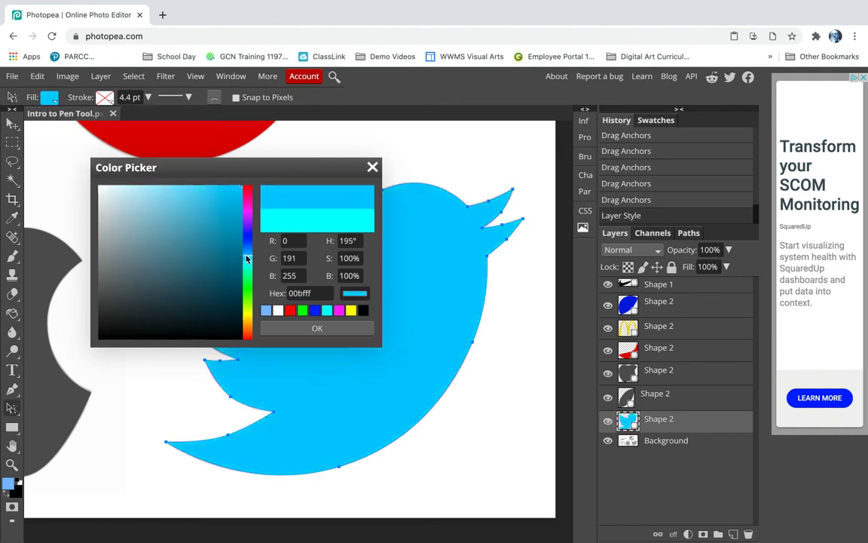
drag(247, 257, 247, 261)
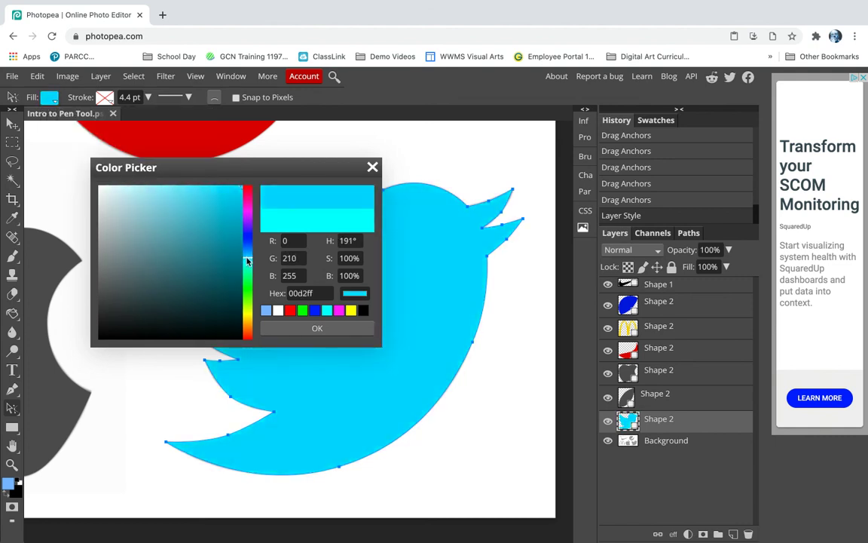
drag(237, 195, 191, 189)
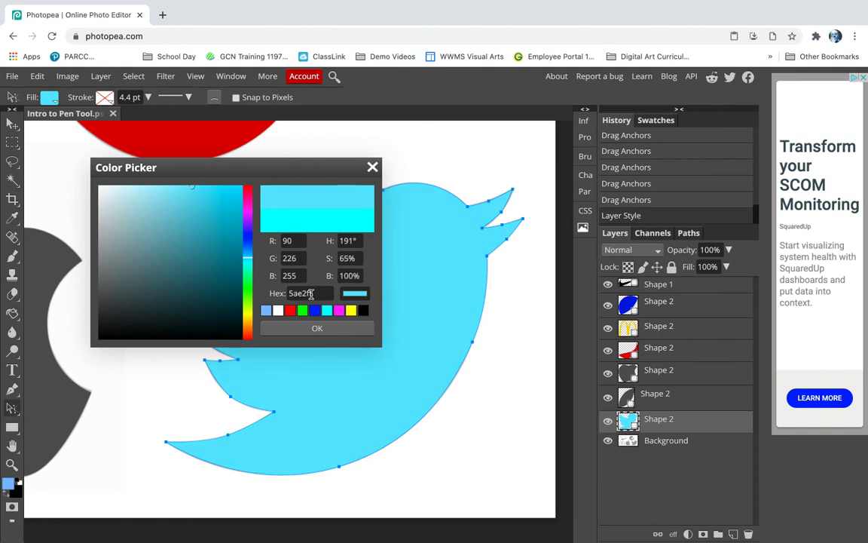
click(329, 329)
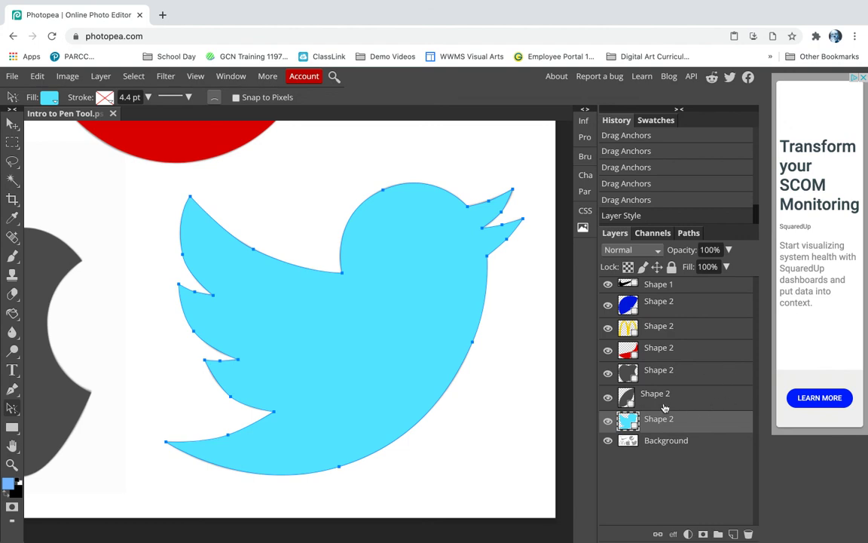
- Review the whole tracing and check the path of each logo's shape layer, from the Nike swoosh to the Twitter bird
scroll(376, 367, down, 5)
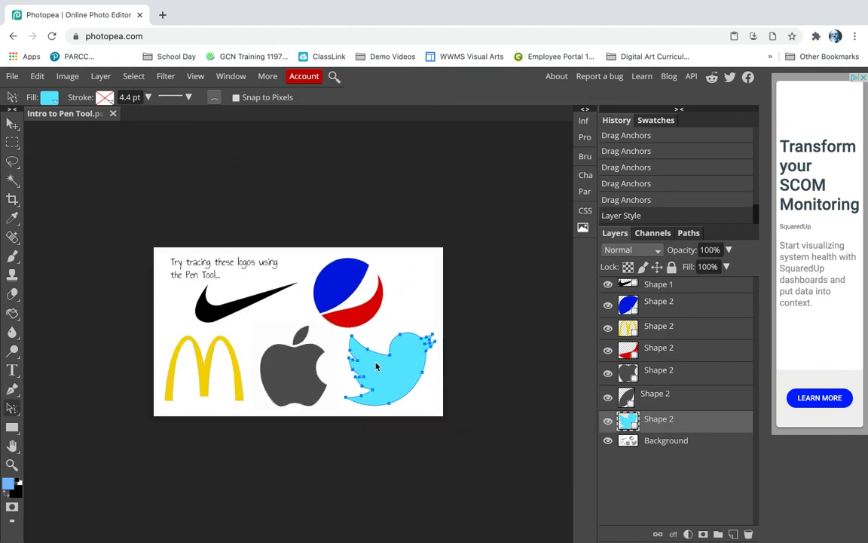
scroll(376, 366, up, 4)
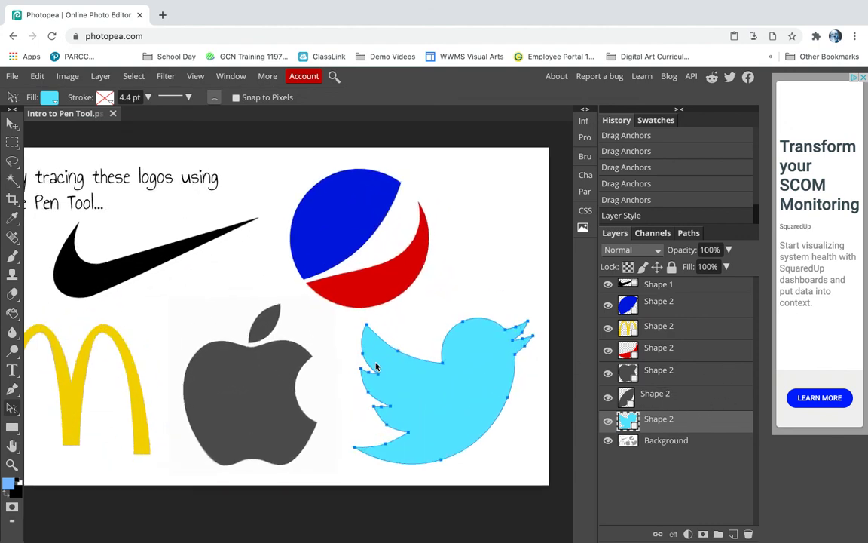
scroll(376, 366, down, 3)
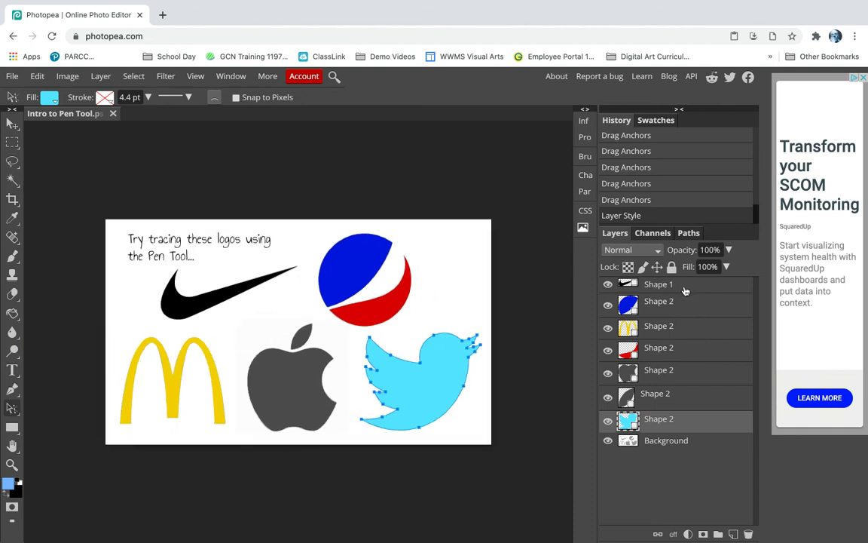
click(684, 288)
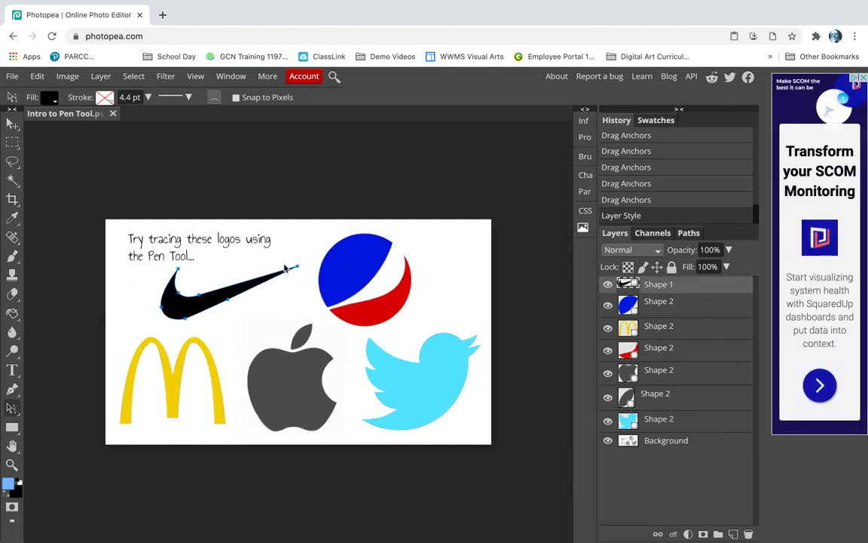
click(625, 305)
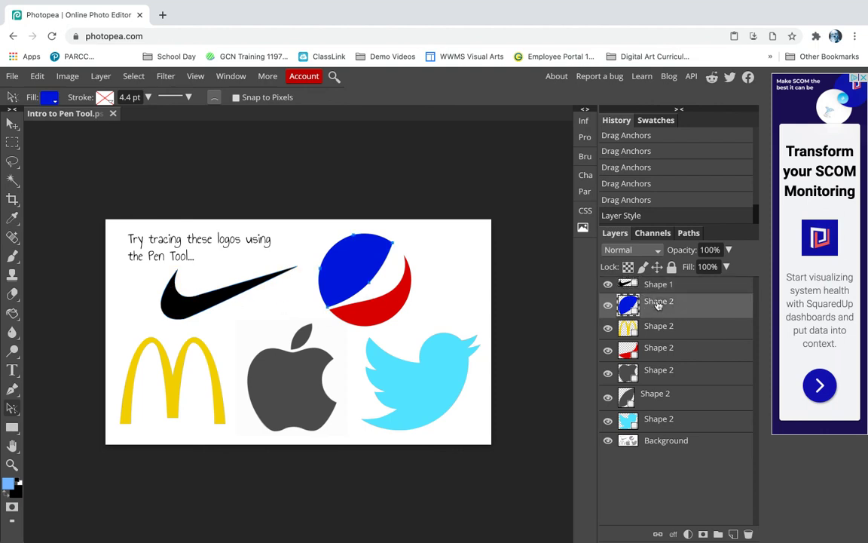
click(659, 350)
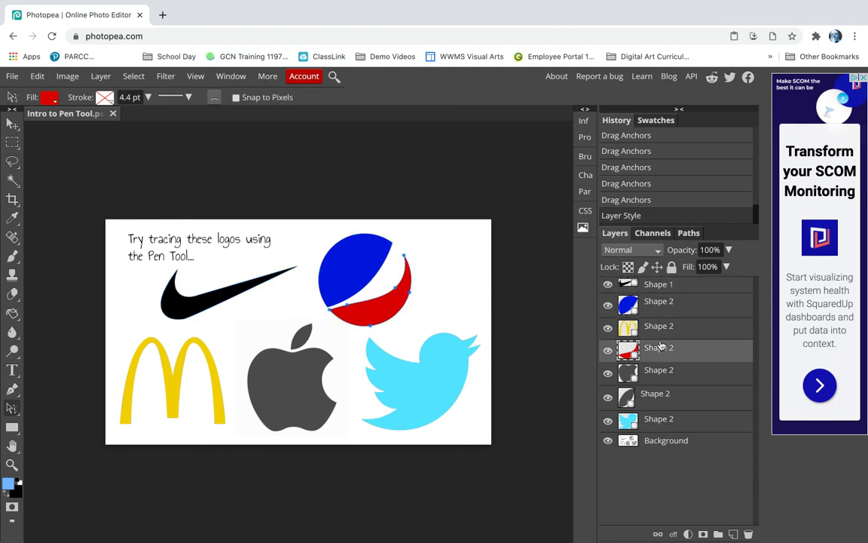
click(658, 332)
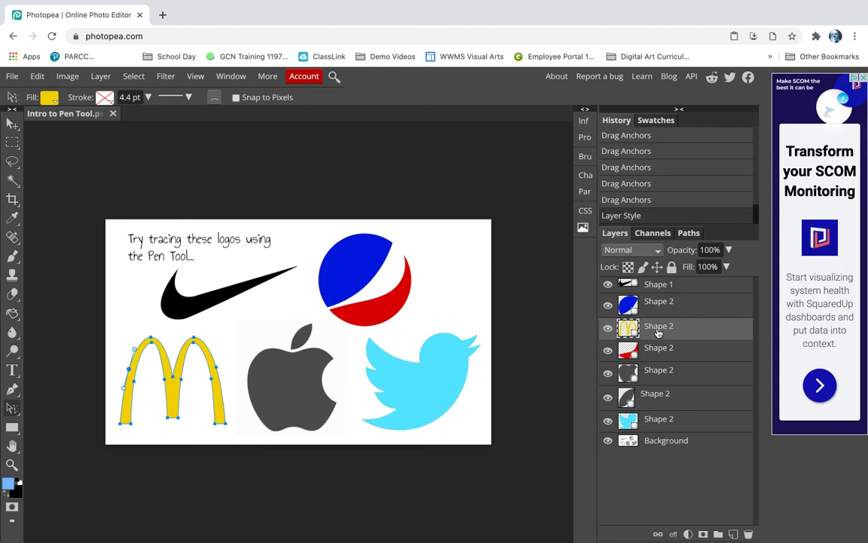
click(658, 372)
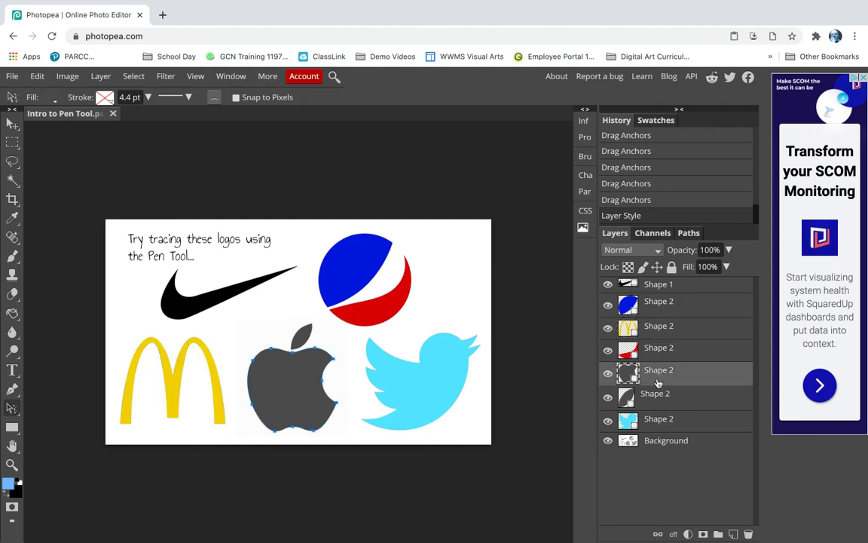
click(658, 394)
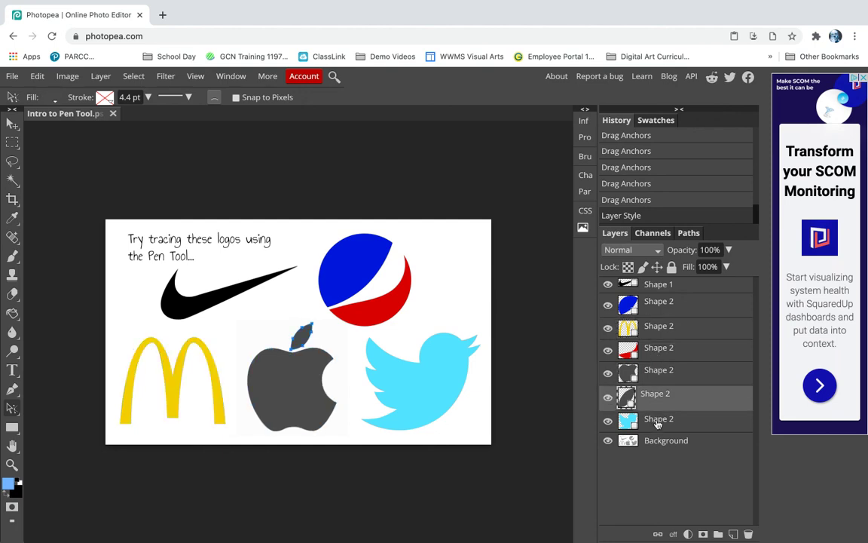
click(657, 418)
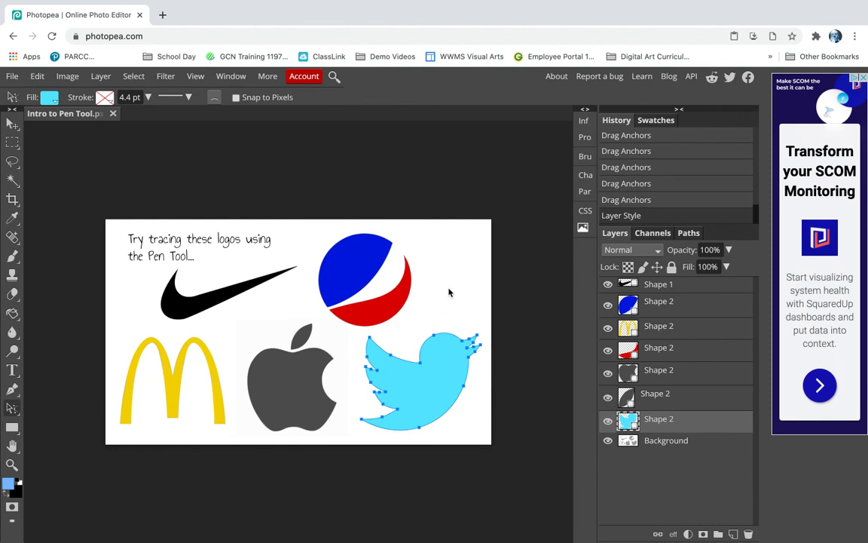
- Rename the document with the author's name and save it as a PSD file
double_click(73, 115)
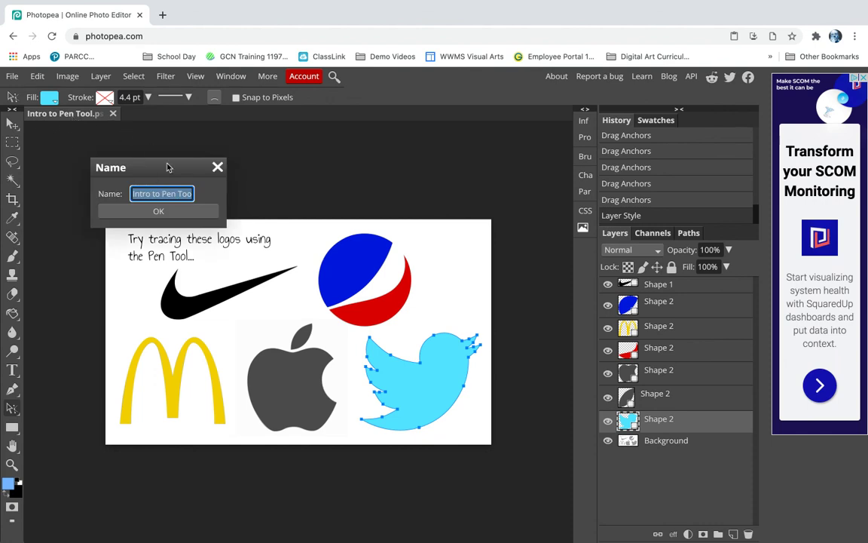
text(Mr. Romeo)
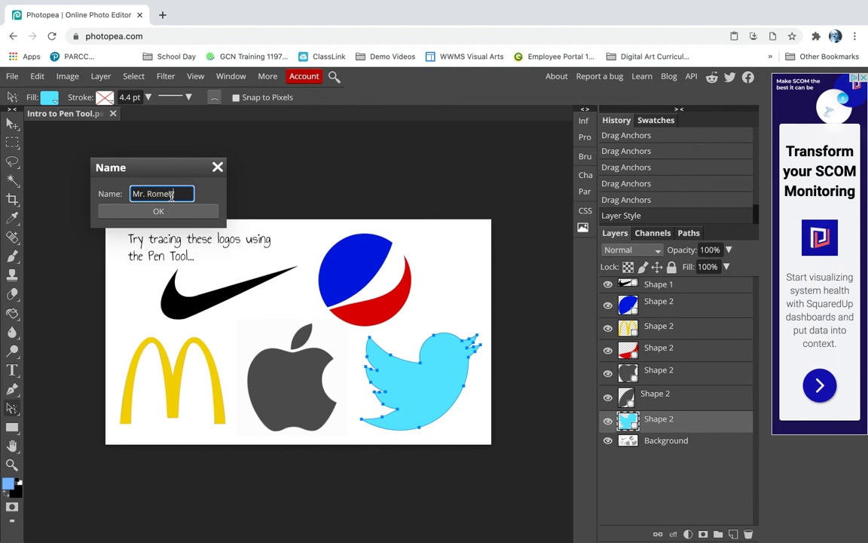
click(171, 210)
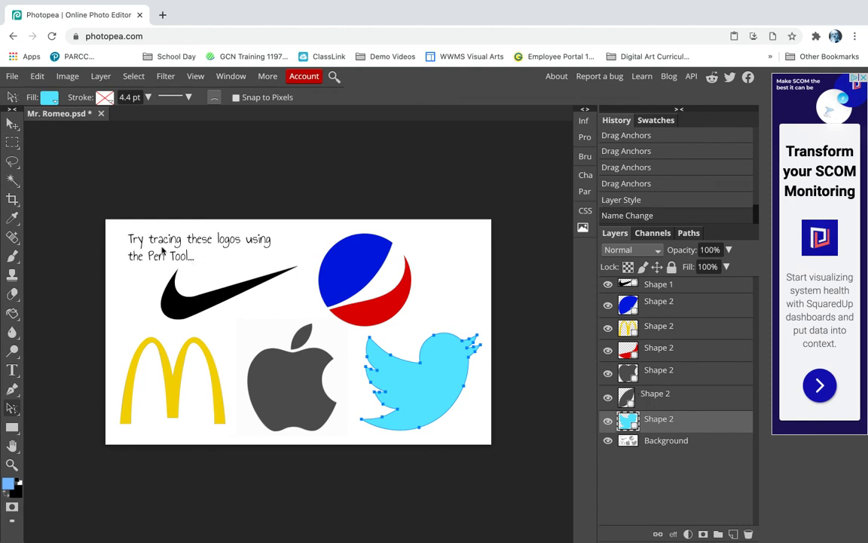
click(12, 76)
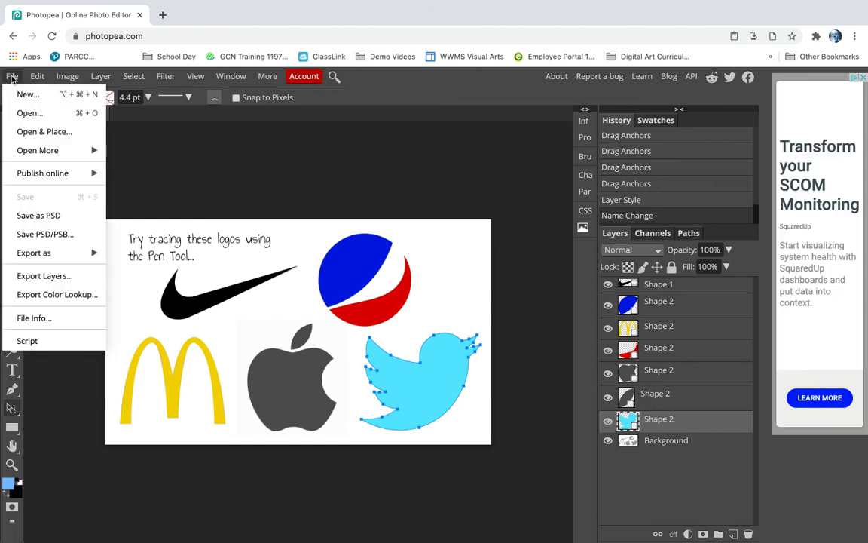
click(38, 216)
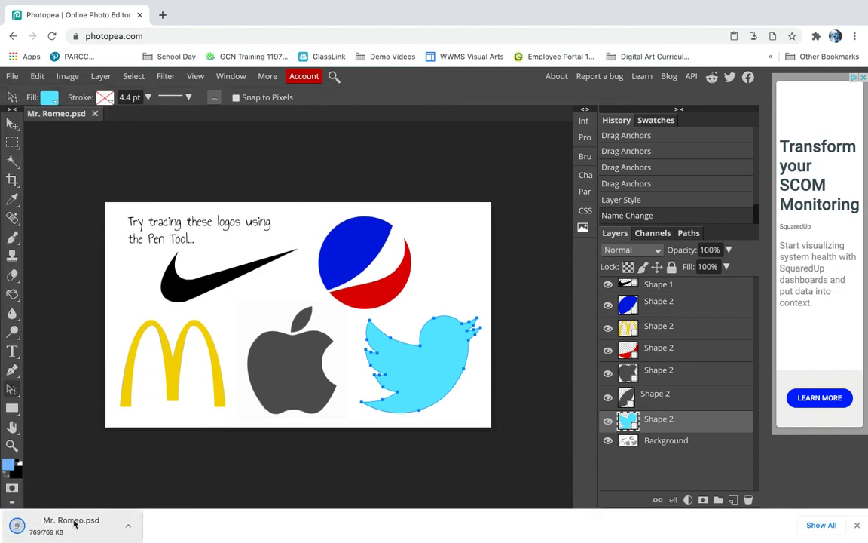